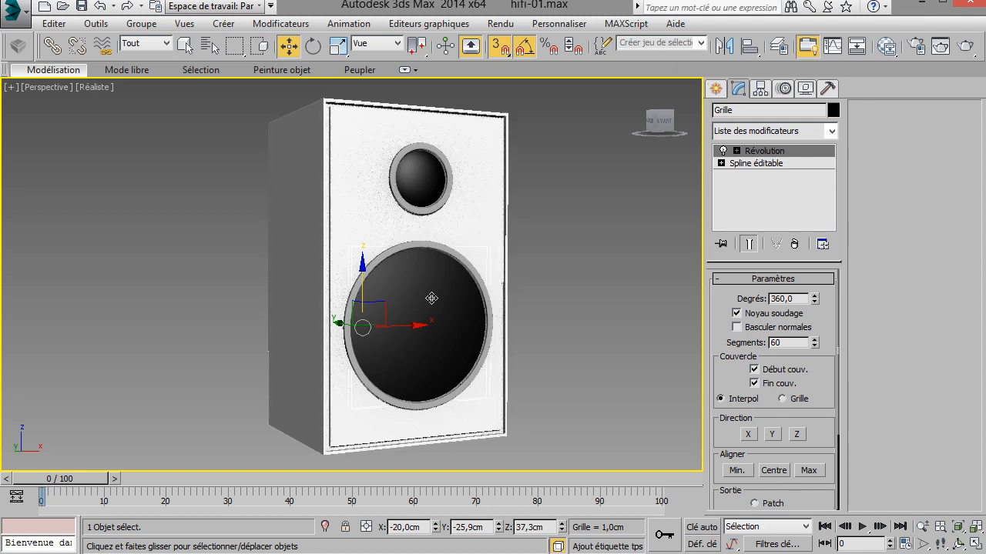
Step: Centre only the pivots of the large lower grille and its surrounding contour ring on their respective objects
click(760, 89)
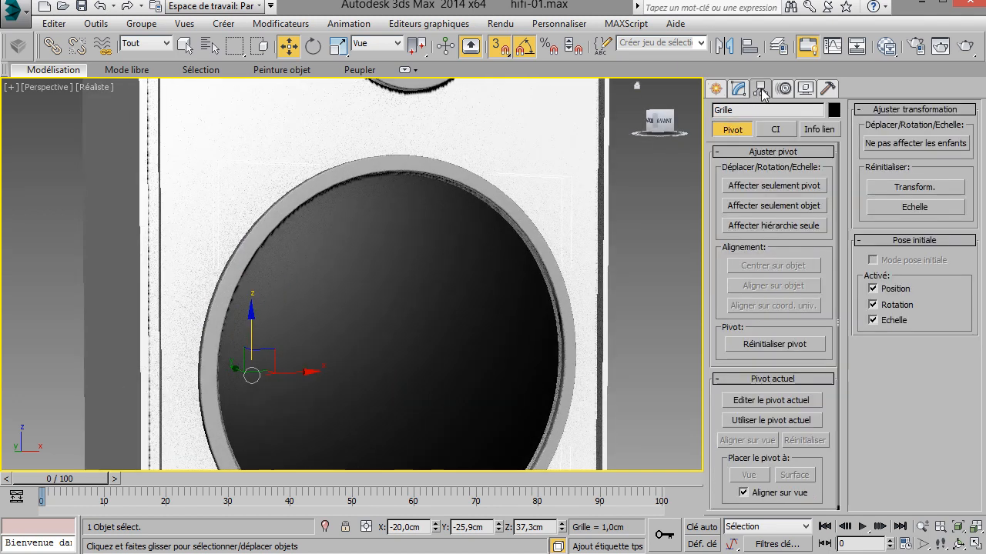
click(741, 188)
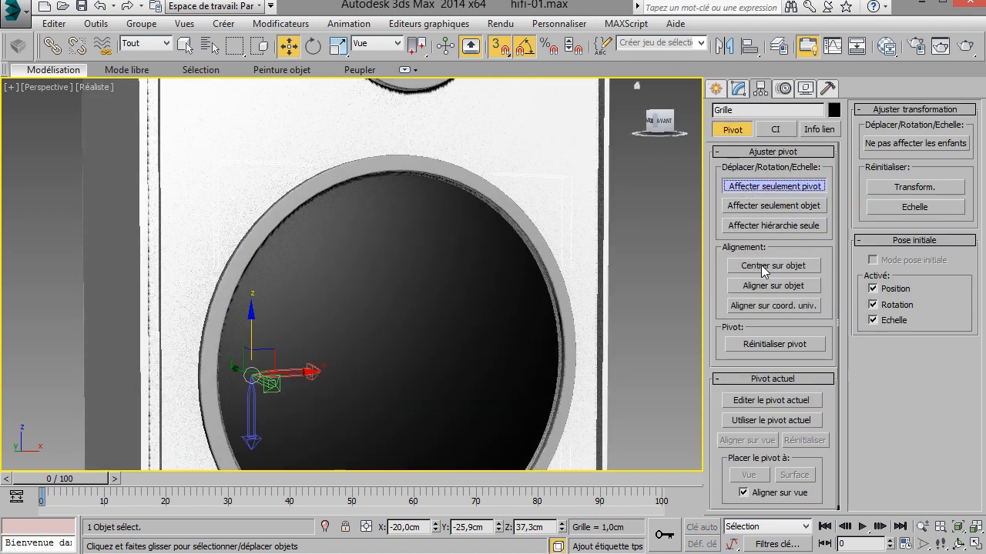
click(442, 169)
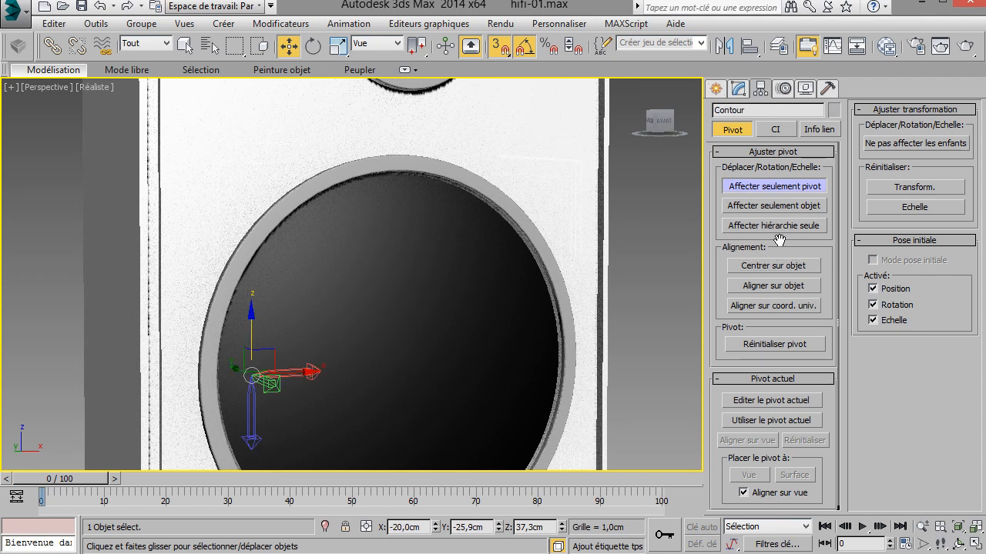
click(774, 272)
Step: Centre the pivots of the small upper grille and its contour ring on their objects, then end pivot-only adjustment and deselect
middle_drag(567, 284, 559, 328)
click(417, 102)
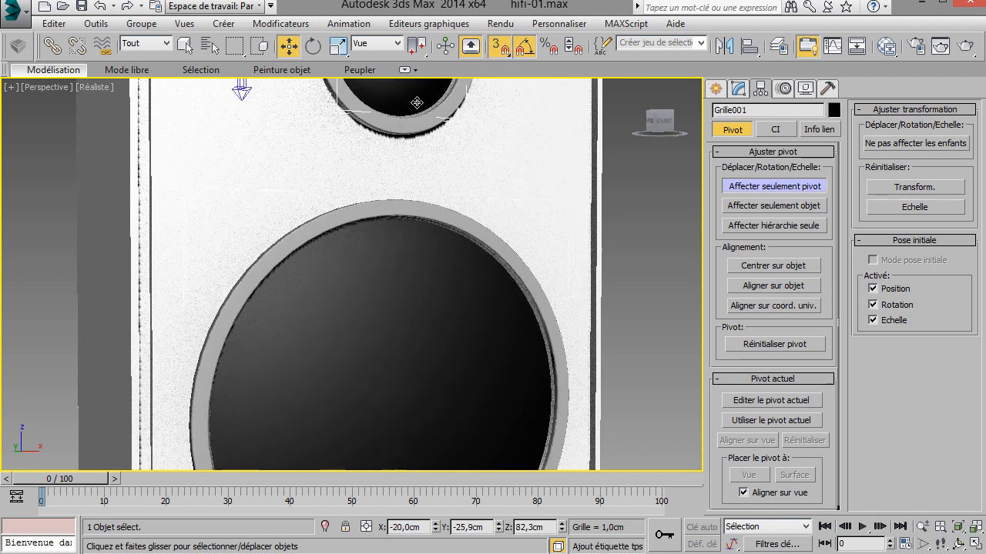
click(754, 271)
click(426, 120)
click(753, 268)
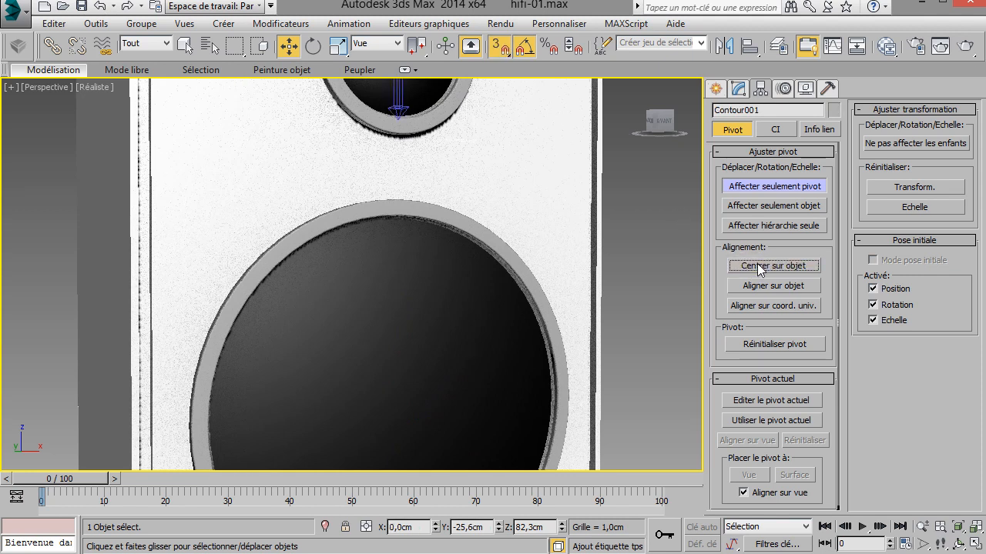
click(747, 191)
scroll(581, 211, down, 4)
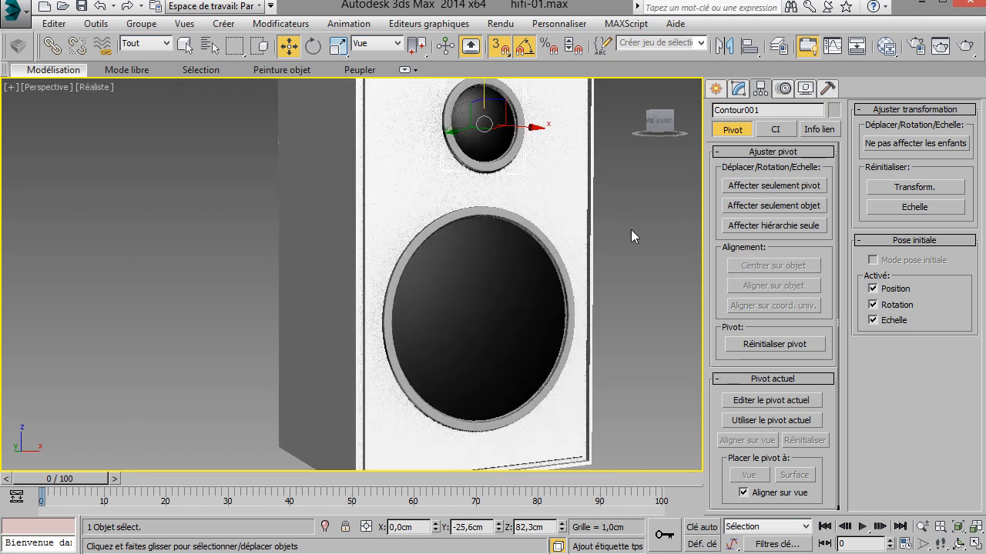
click(628, 238)
Step: Apply a Mapping UVW modifier to the large lower speaker grille
middle_drag(631, 240, 517, 257)
click(461, 303)
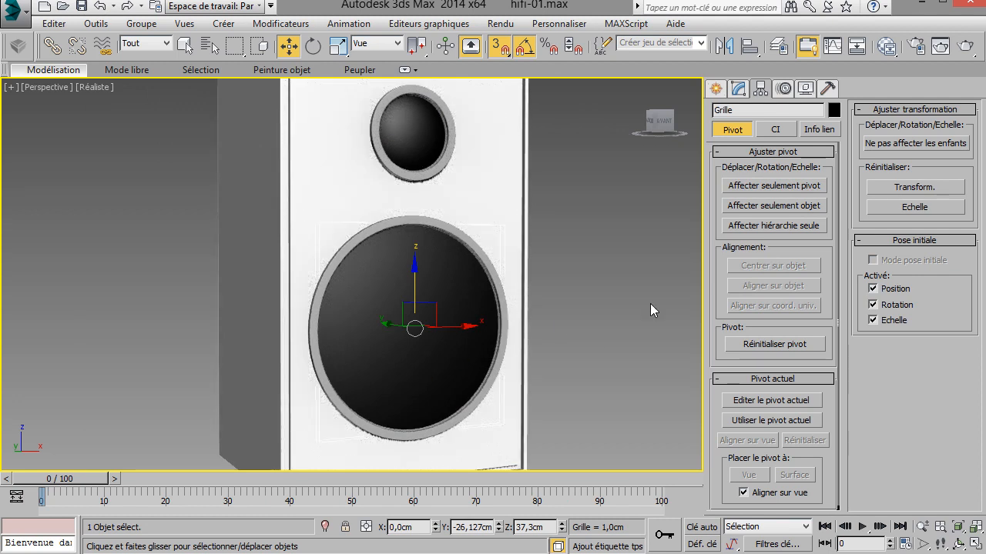
click(739, 90)
click(831, 133)
drag(832, 171, 849, 416)
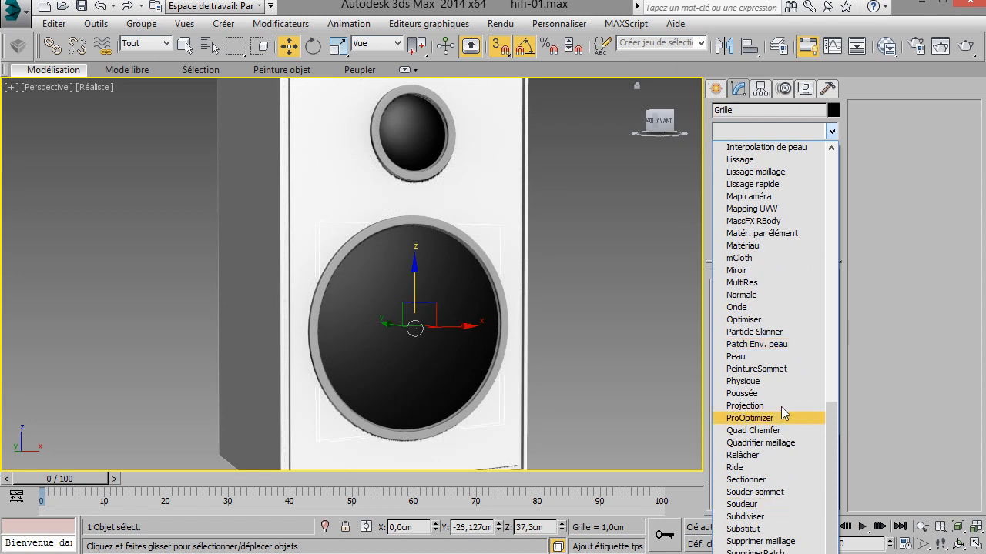
scroll(782, 352, up, 2)
scroll(779, 315, up, 1)
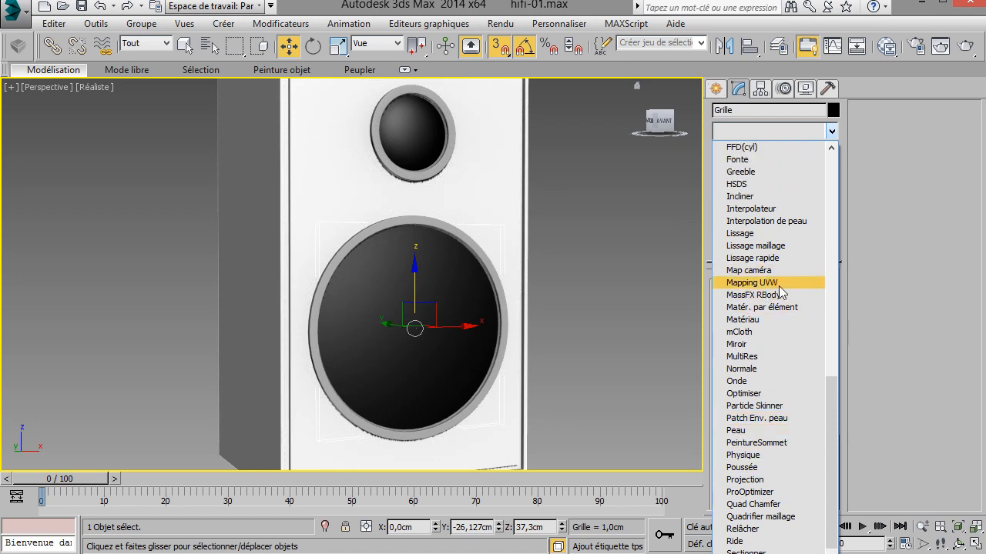
click(780, 285)
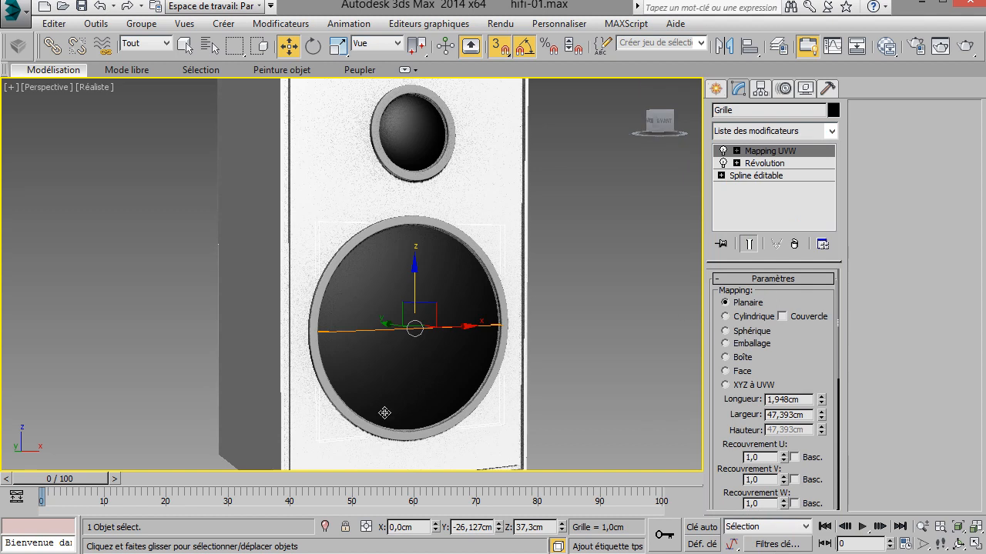
Step: Isolate the large grille so that it is the only object displayed
right_click(544, 271)
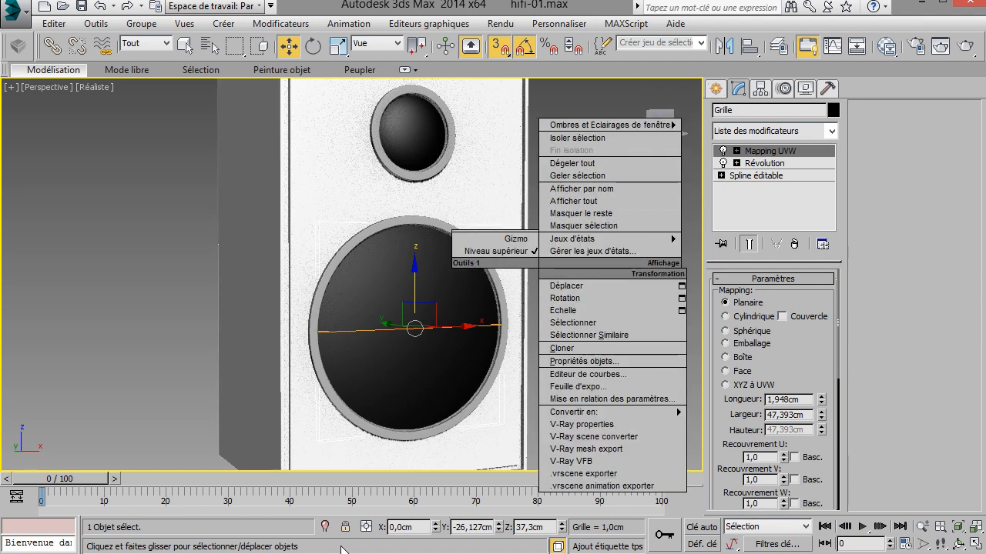
click(325, 527)
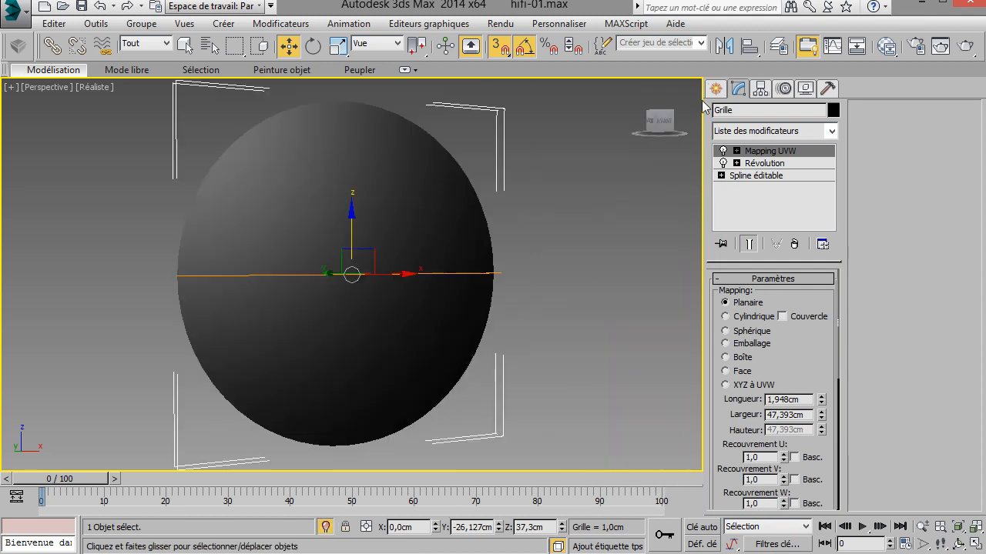
mouse_move(653, 122)
mouse_down()
mouse_move(683, 141)
mouse_move(779, 143)
mouse_move(674, 117)
mouse_move(655, 136)
mouse_move(663, 159)
mouse_move(693, 162)
mouse_move(713, 138)
mouse_move(678, 119)
mouse_move(668, 134)
mouse_move(658, 122)
mouse_up()
Step: Create a Standard material in the detailed material editor and assign it to the isolated grille
click(885, 48)
right_click(577, 250)
mouse_move(623, 295)
mouse_move(836, 299)
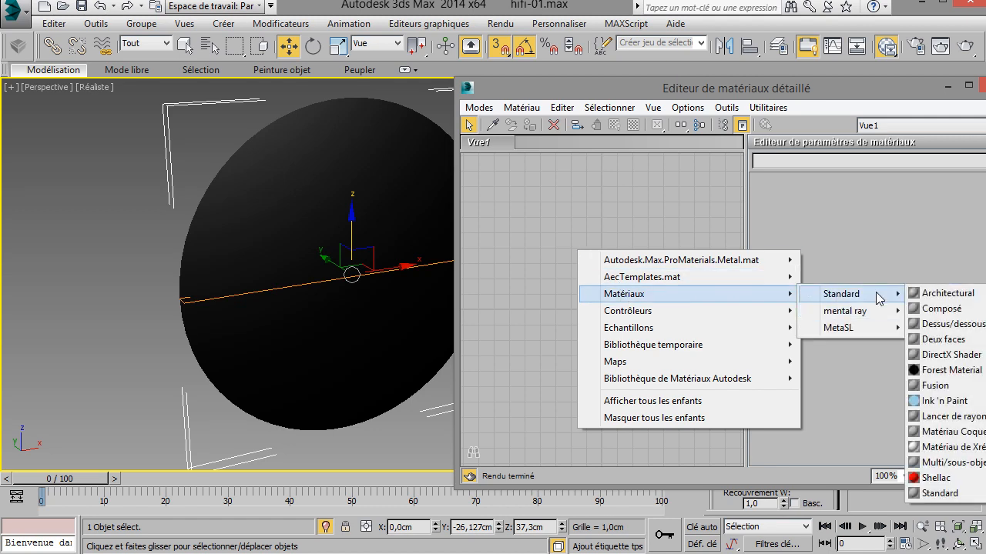
click(933, 493)
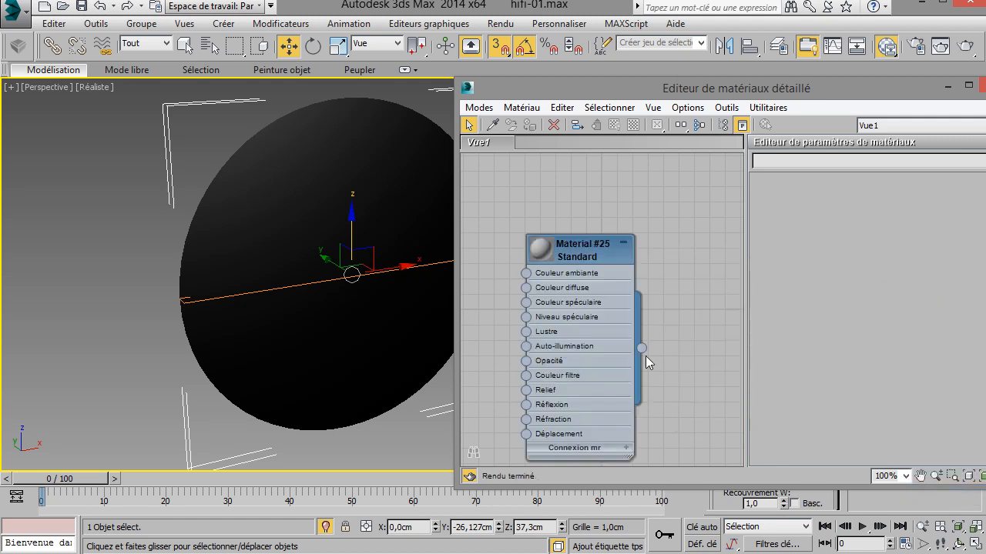
drag(642, 348, 362, 202)
Step: Connect a Damier map to the material's Couleur diffuse and display the realistic material in the viewport
drag(587, 255, 710, 209)
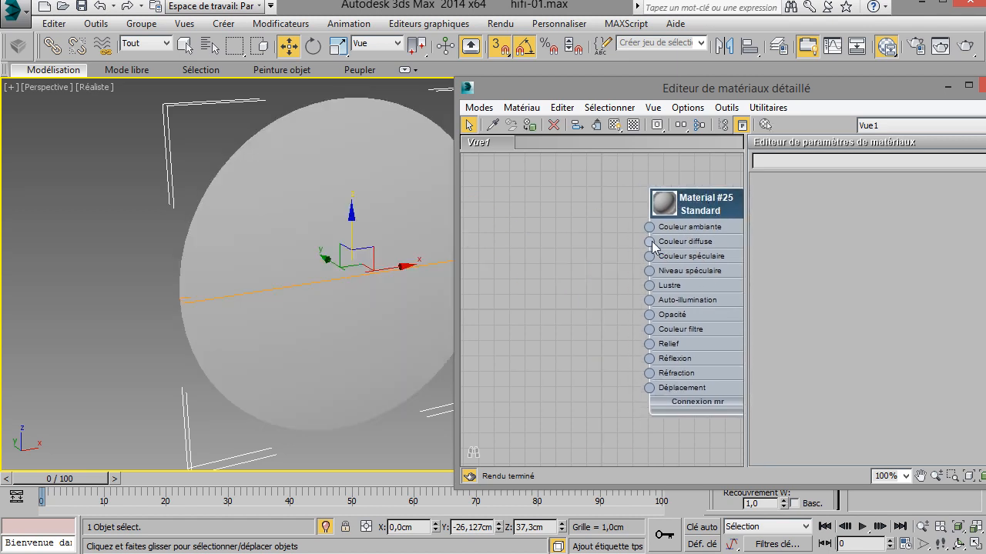
drag(649, 241, 575, 240)
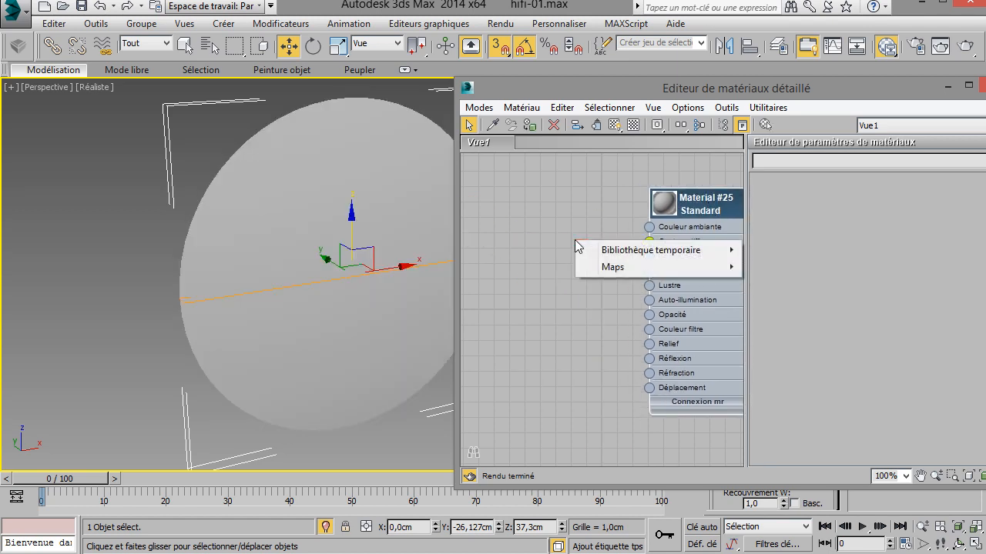
mouse_move(627, 269)
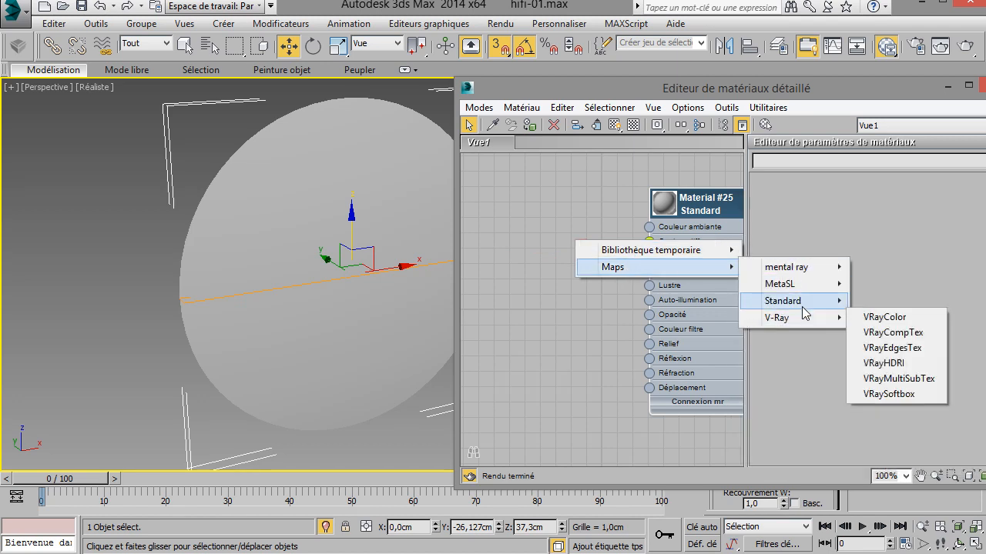
mouse_move(803, 304)
click(906, 254)
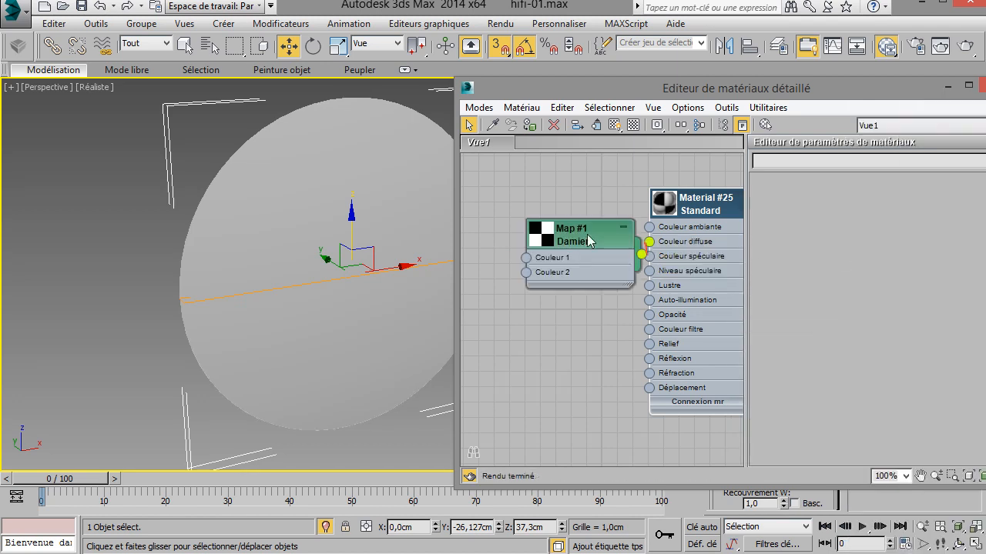
drag(603, 237, 543, 205)
right_click(702, 211)
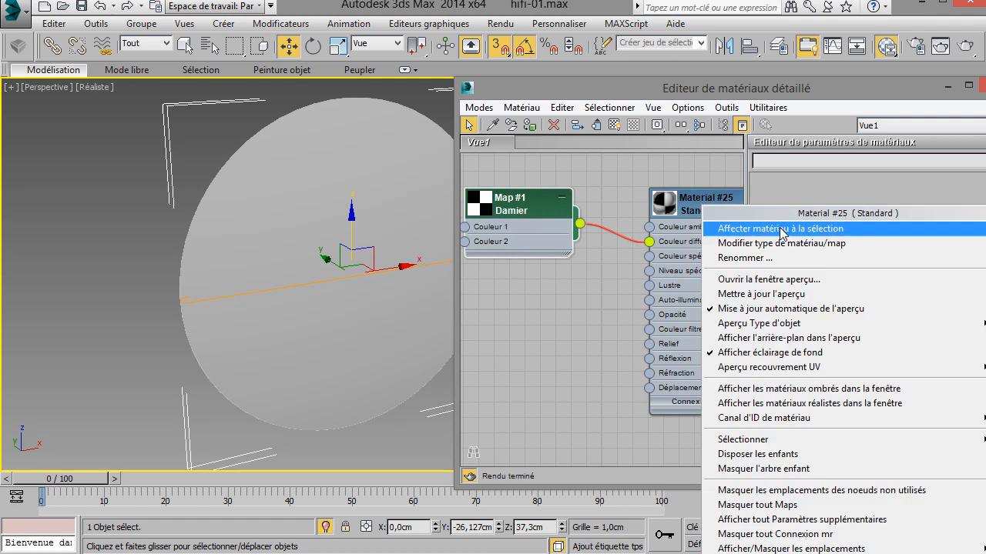
click(778, 404)
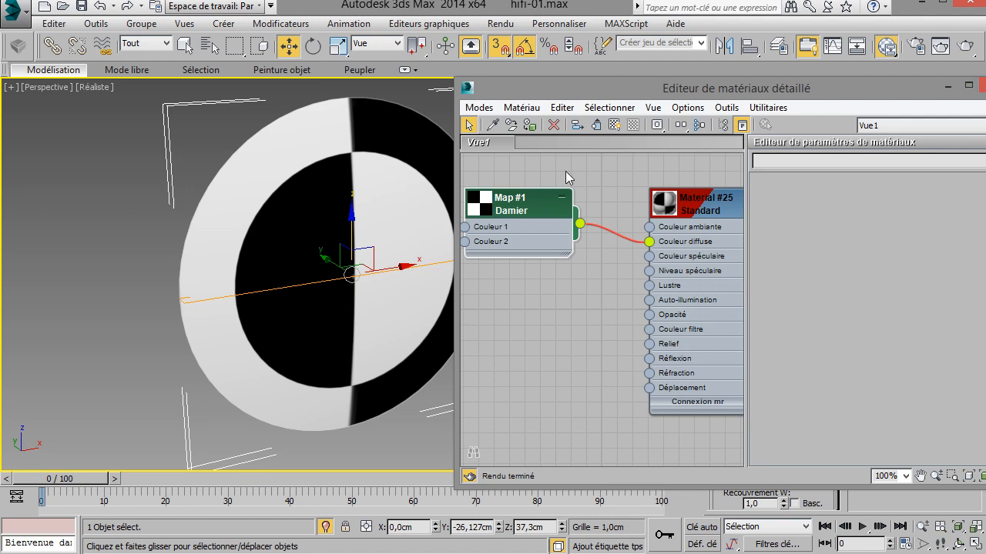
Step: Delete the Damier and Standard material nodes from Vue1 and close the material editor
drag(532, 170, 653, 343)
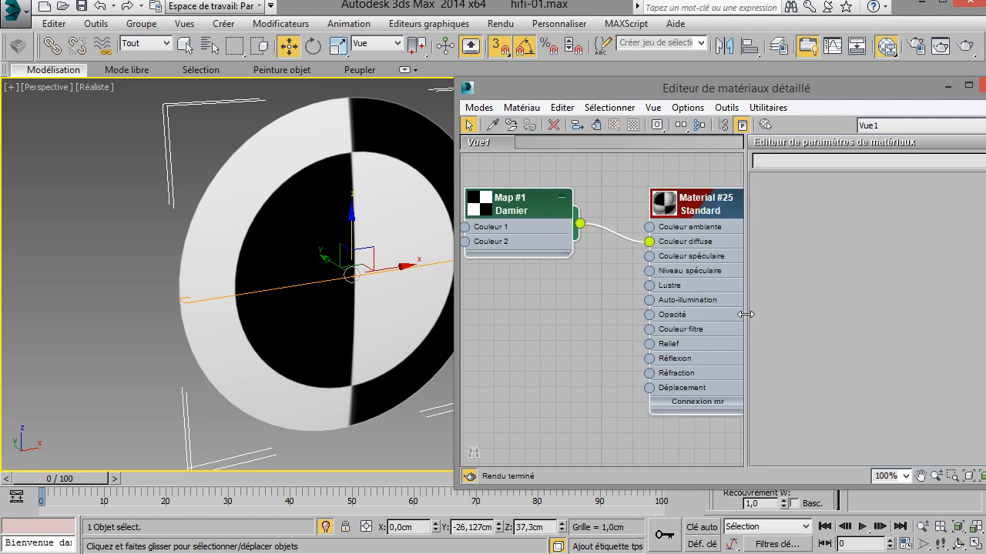
key(Delete)
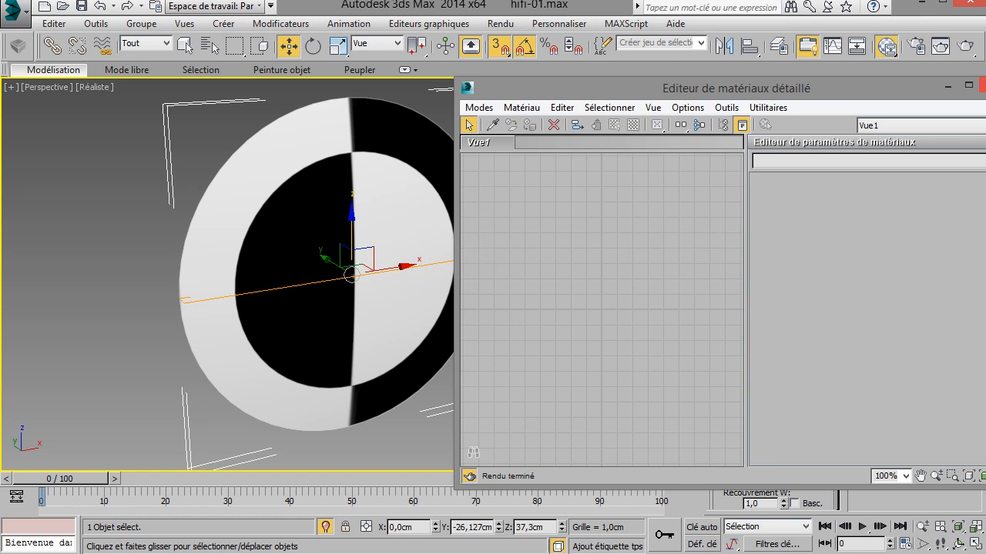
click(982, 85)
Step: Set the alignment of the grille's planar UVW mapping to the Y axis
middle_drag(419, 285, 359, 282)
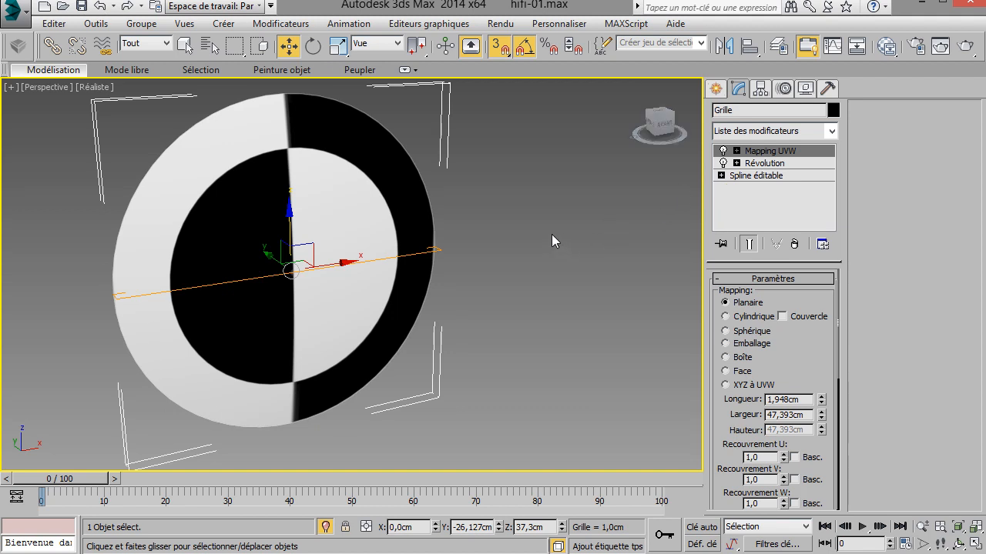
key(F3)
alt+middle_drag(446, 251, 459, 311)
key(F3)
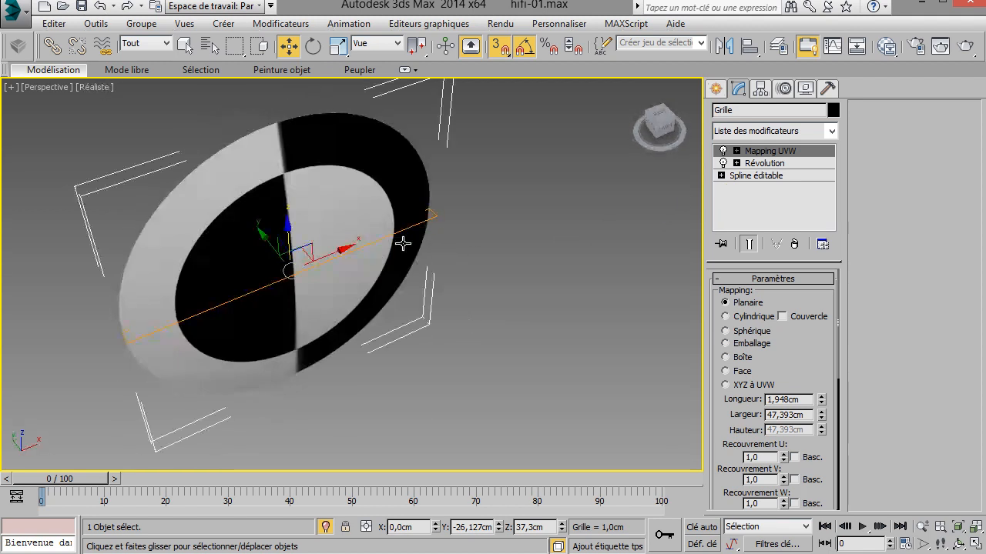
alt+middle_drag(351, 259, 318, 209)
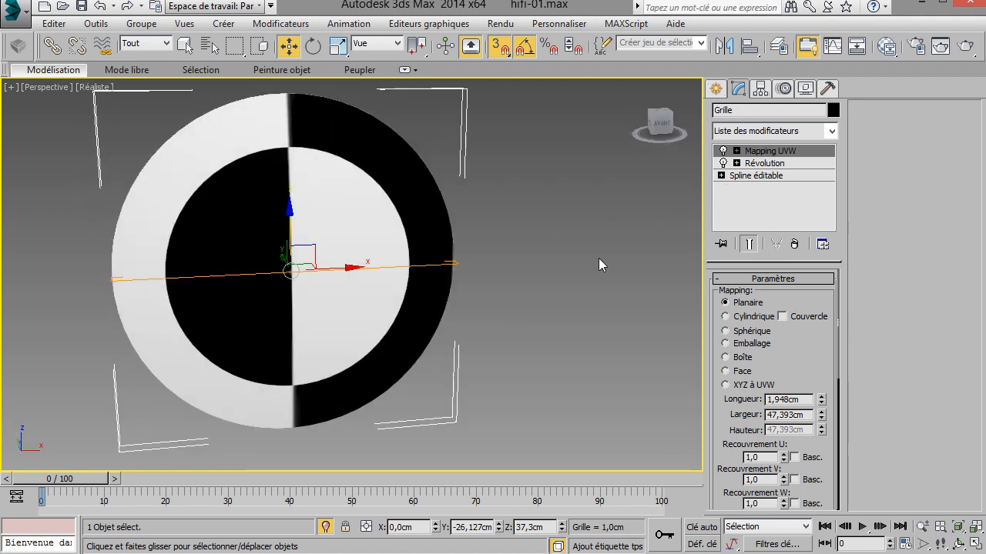
scroll(718, 443, down, 5)
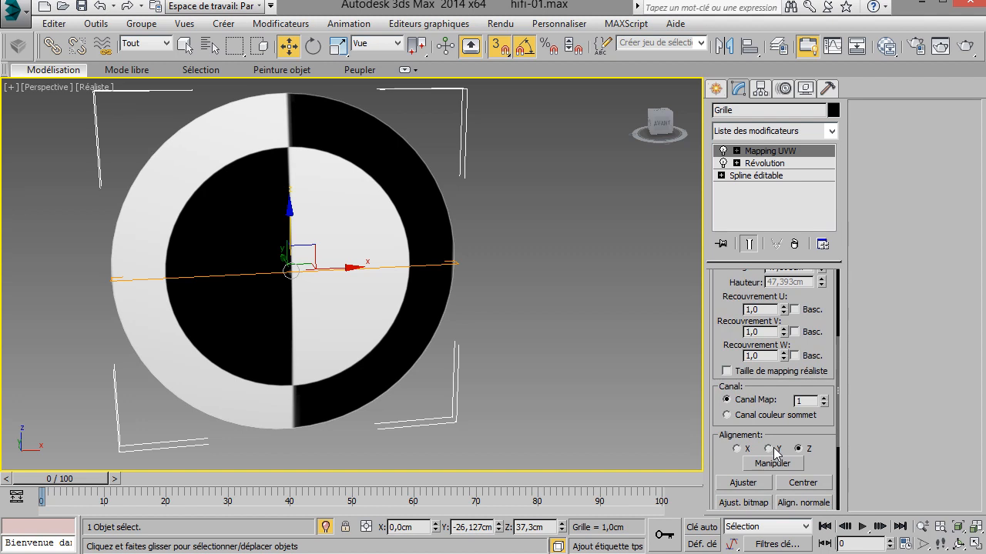
click(768, 449)
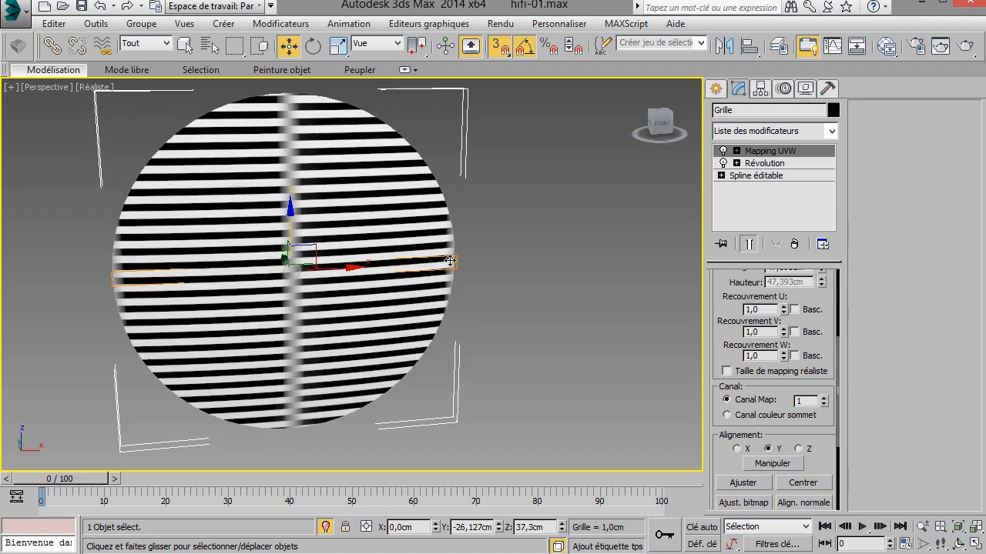
Step: Fit the UVW mapping gizmo to the extents of the grille
scroll(462, 258, up, 5)
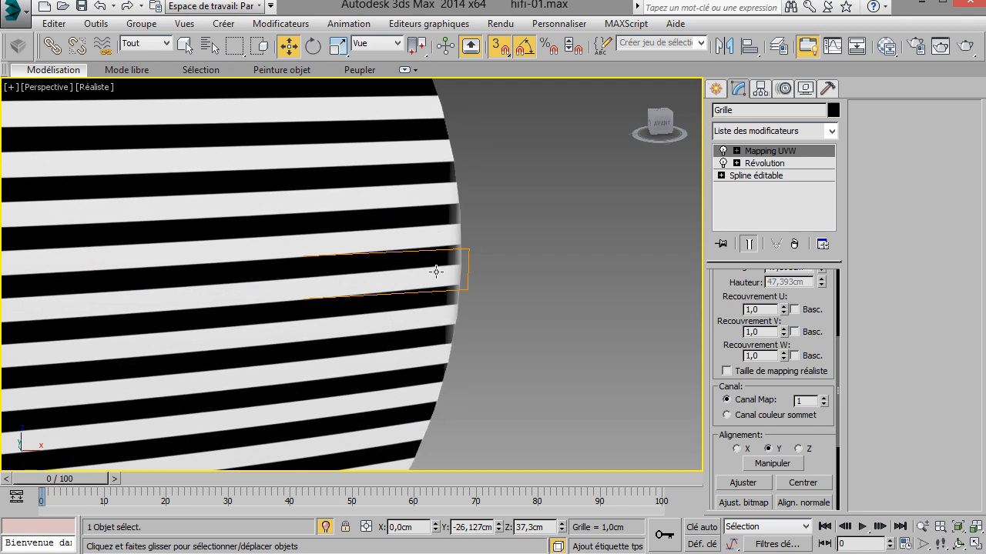
click(737, 483)
scroll(533, 344, down, 5)
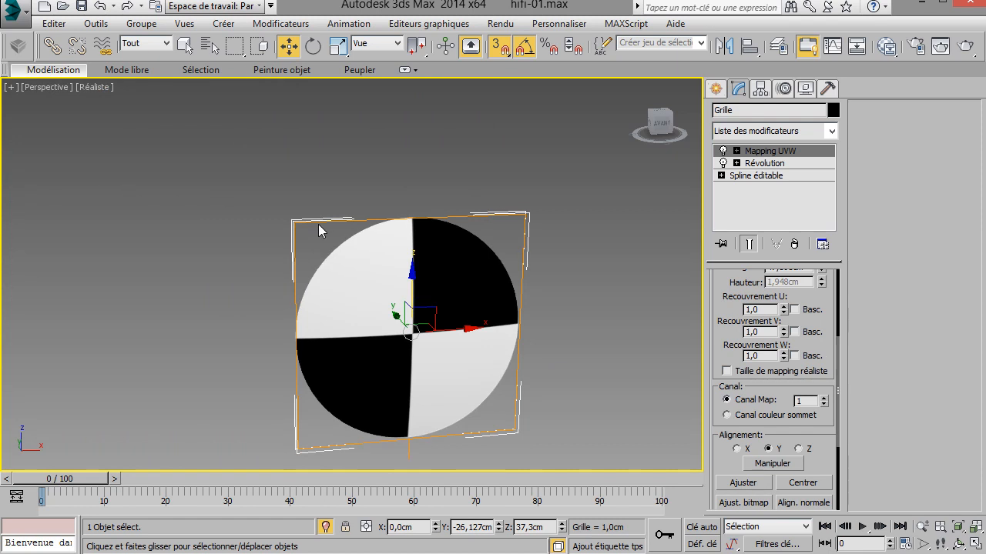
Step: Cut the Mapping UVW modifier from the large grille's stack and paste it back above Révolution
right_click(760, 151)
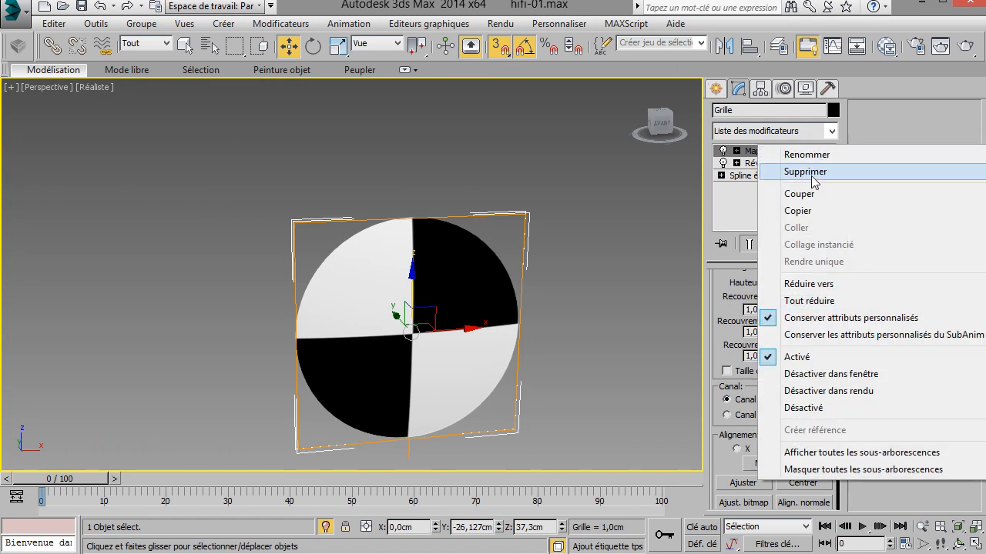
click(801, 194)
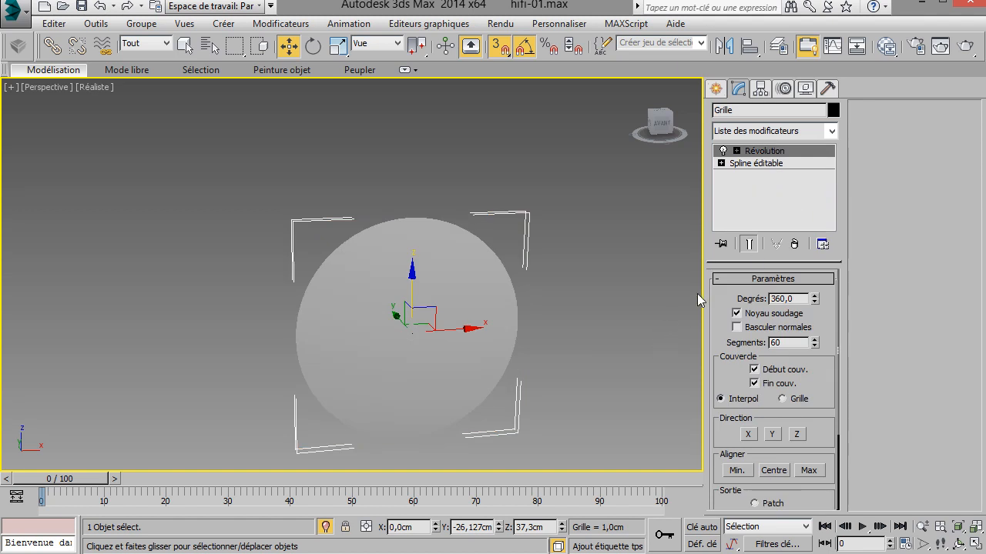
right_click(760, 154)
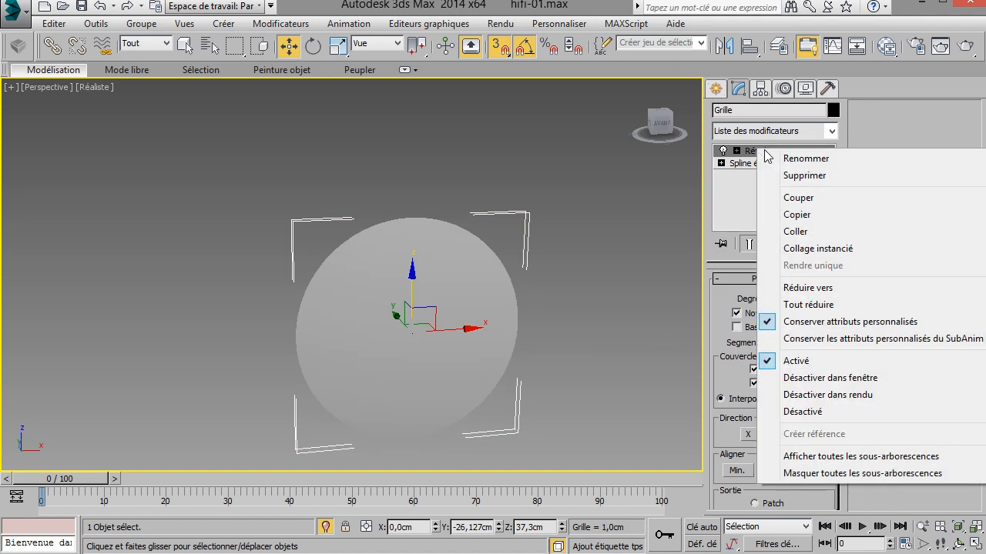
click(809, 231)
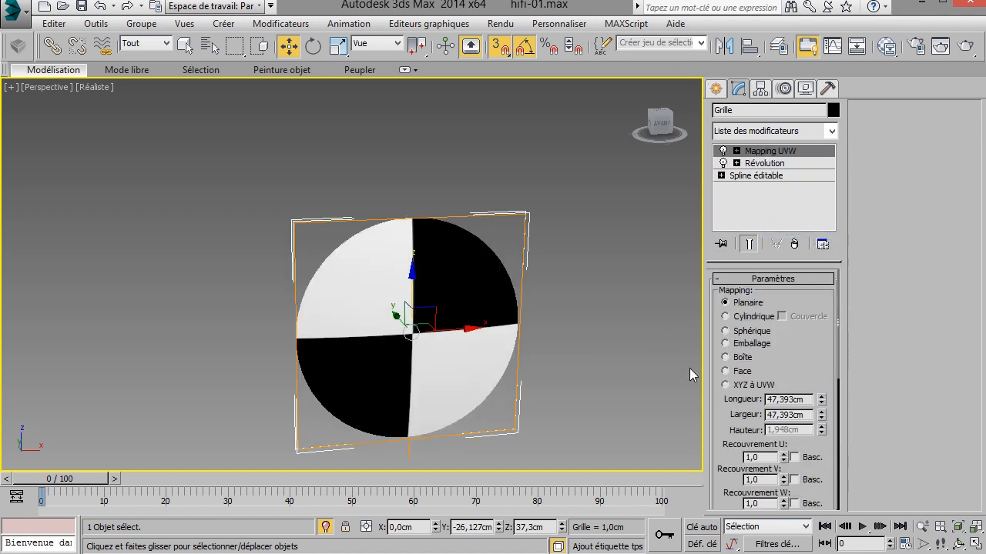
Step: Exit isolation and paste the Mapping UVW modifier above Révolution on the small upper grille
click(325, 530)
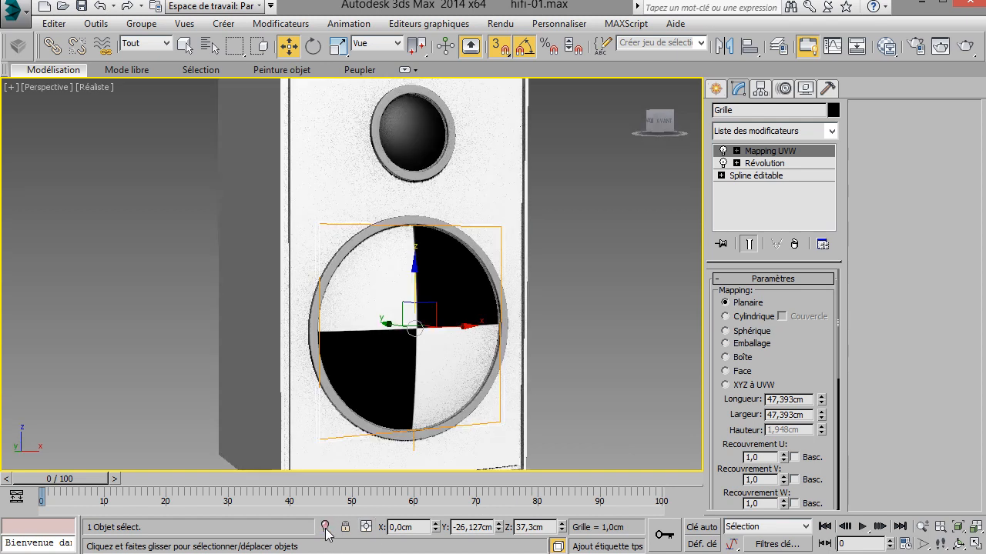
click(409, 129)
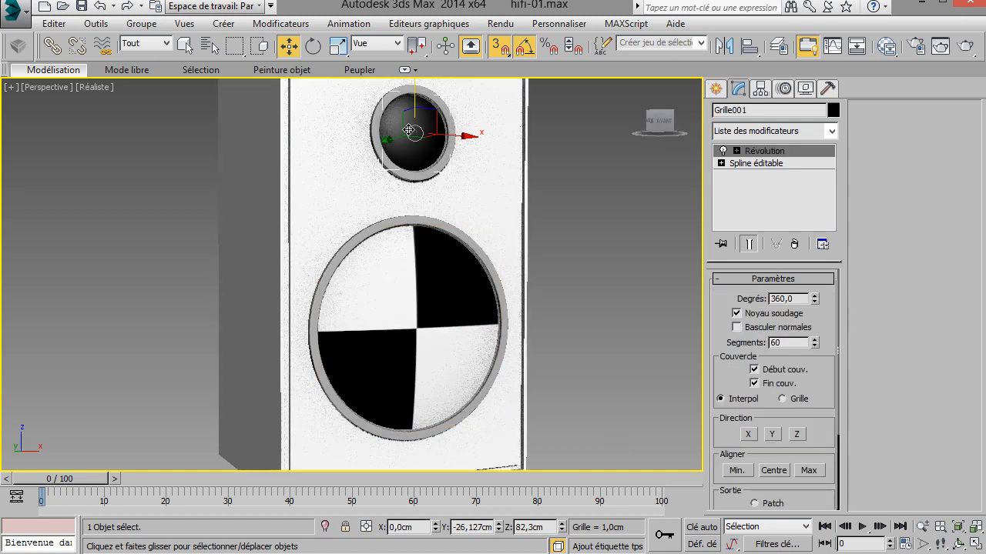
right_click(764, 154)
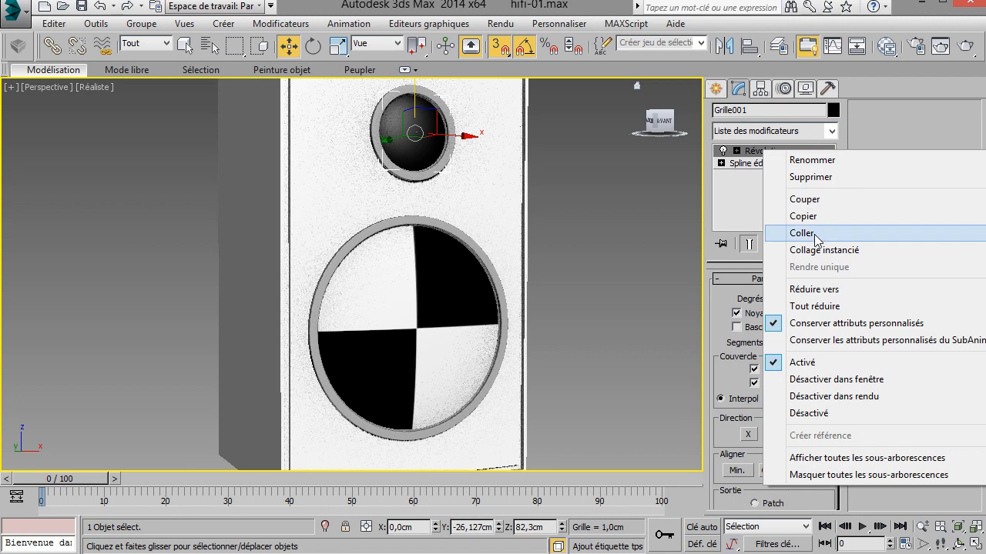
click(776, 235)
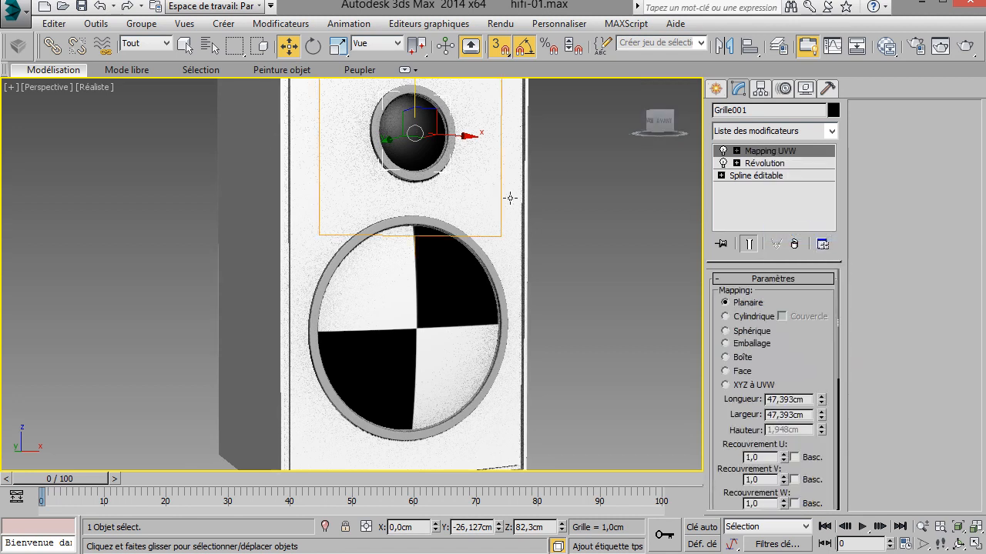
click(623, 316)
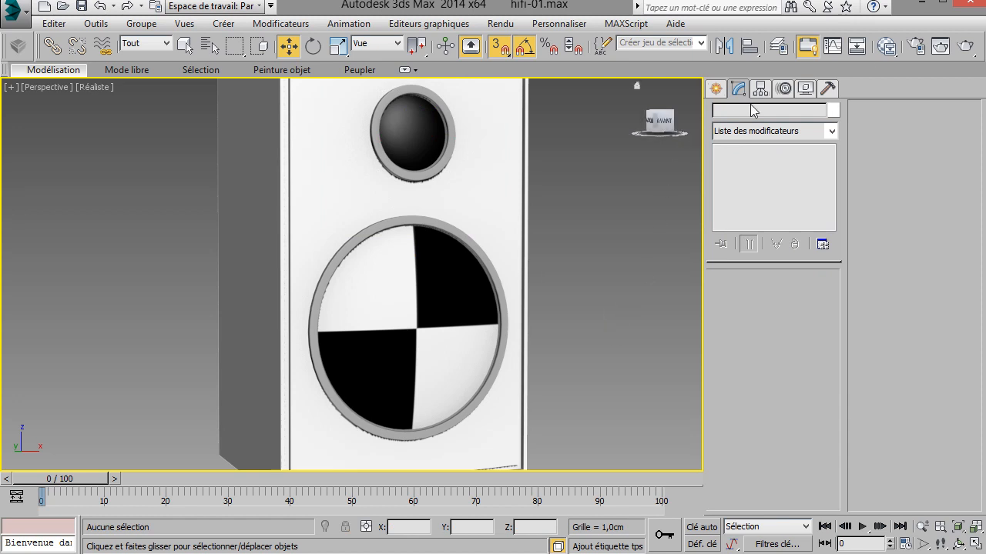
Step: Open the detailed material editor and reposition and enlarge it so the whole speaker remains visible beside it
click(884, 47)
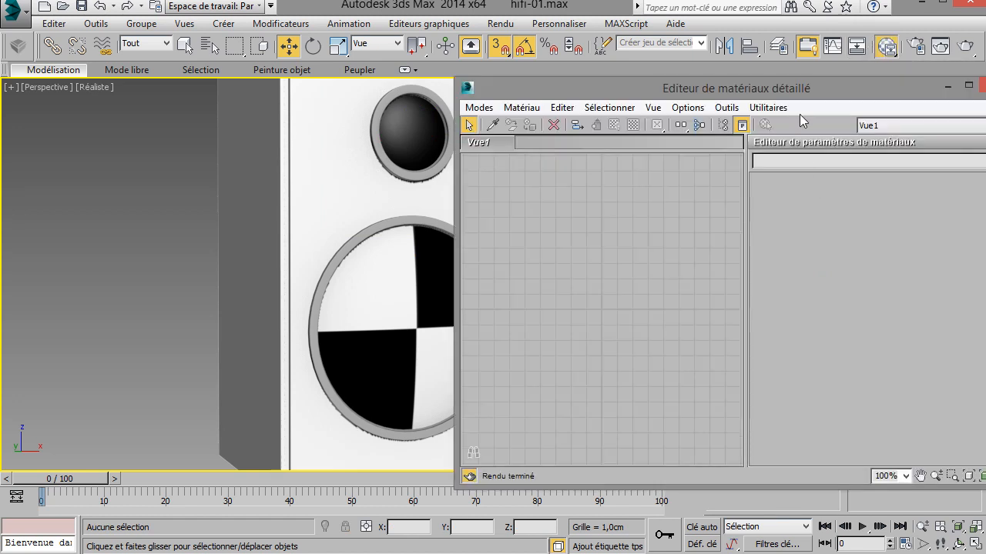
drag(868, 88, 867, 3)
drag(985, 137, 980, 137)
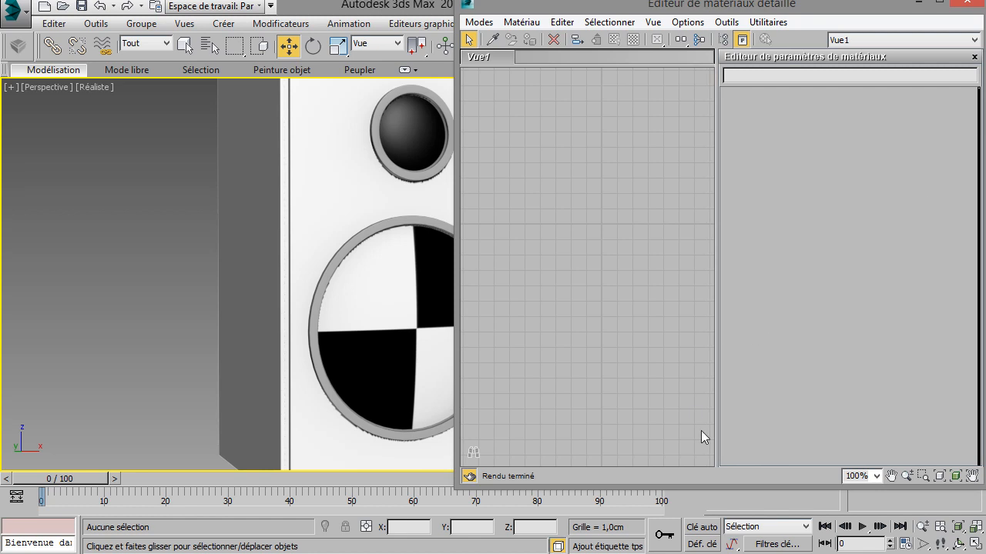
drag(731, 489, 731, 553)
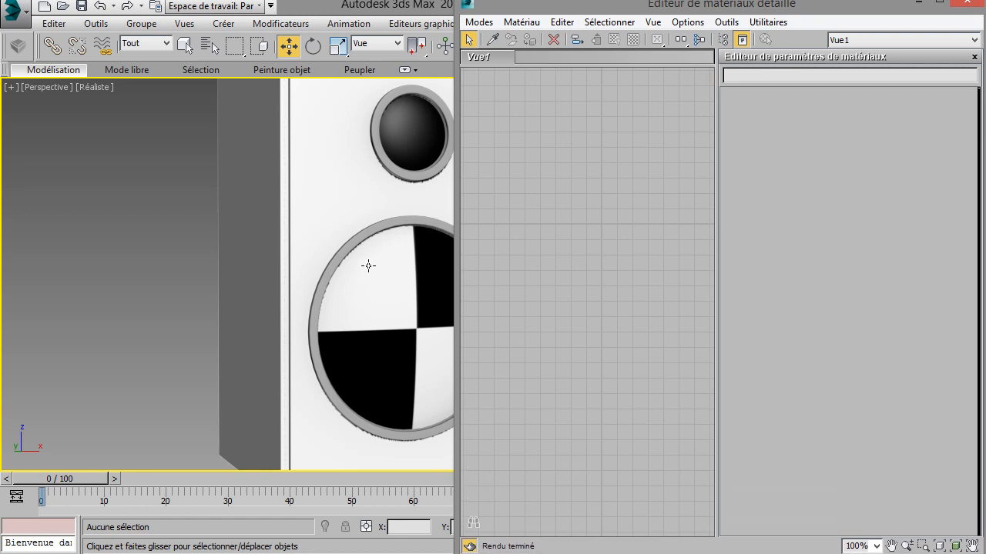
scroll(193, 275, down, 5)
alt+middle_drag(233, 277, 177, 286)
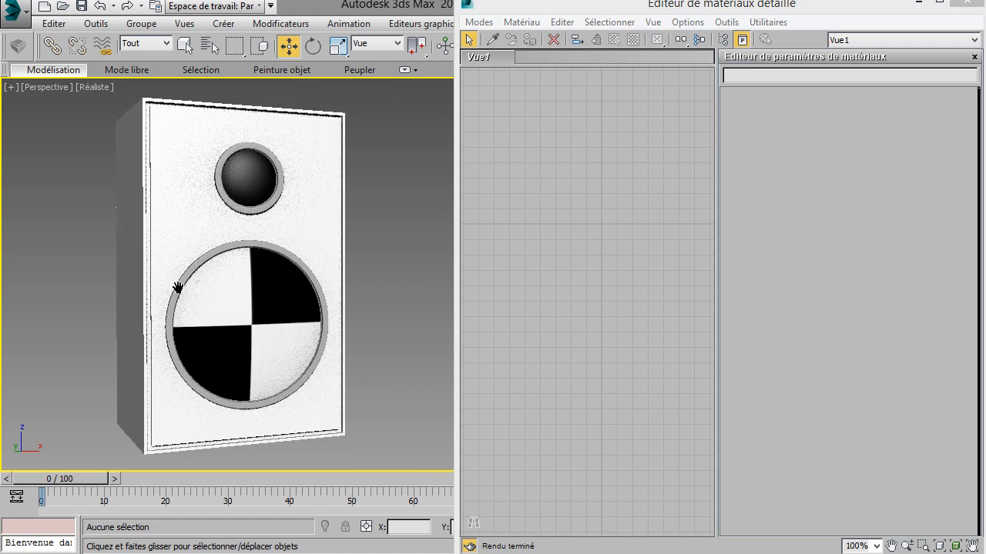
click(581, 187)
right_click(638, 158)
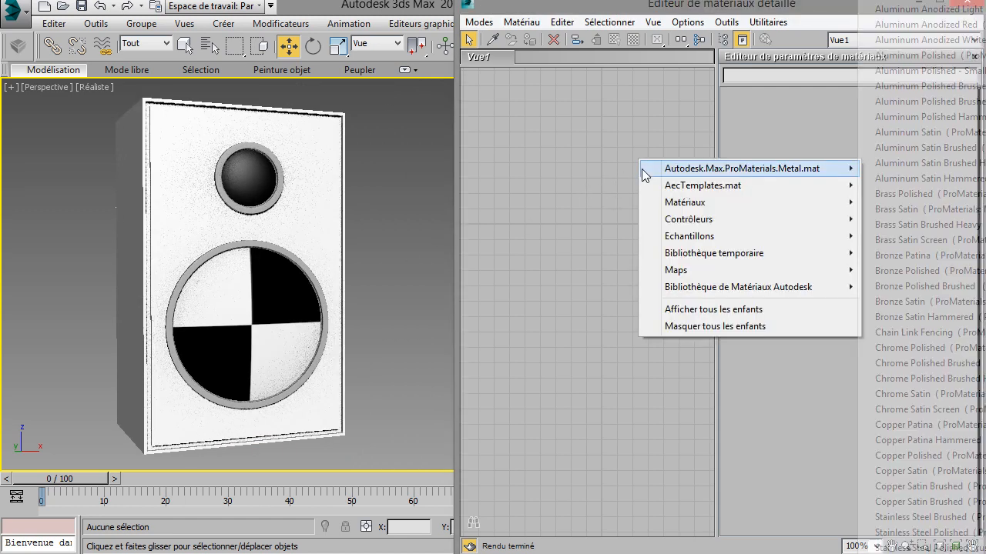
mouse_move(684, 205)
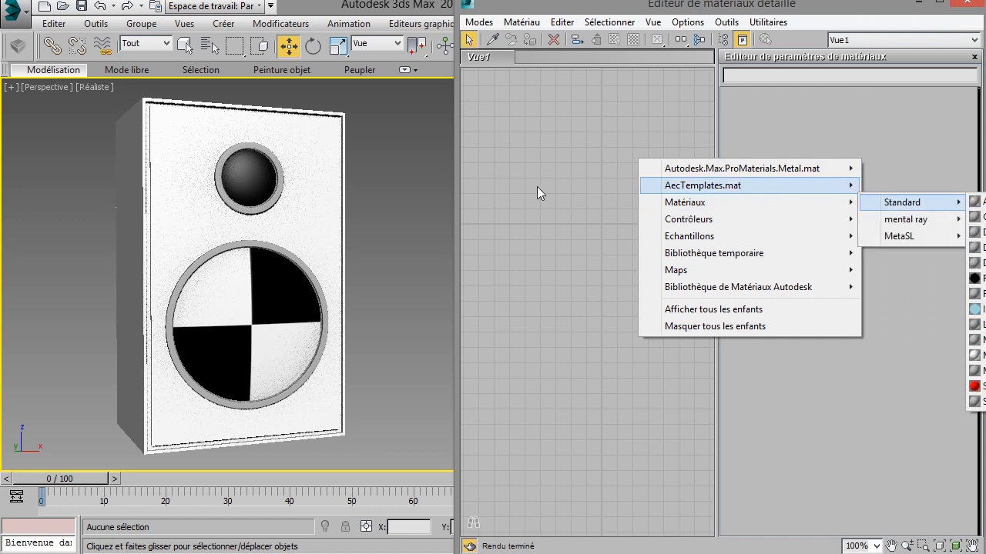
click(486, 168)
Step: Add a mental ray Arch & Design material to Vue1, place its node in clear view and open its parameters
right_click(487, 168)
mouse_move(567, 211)
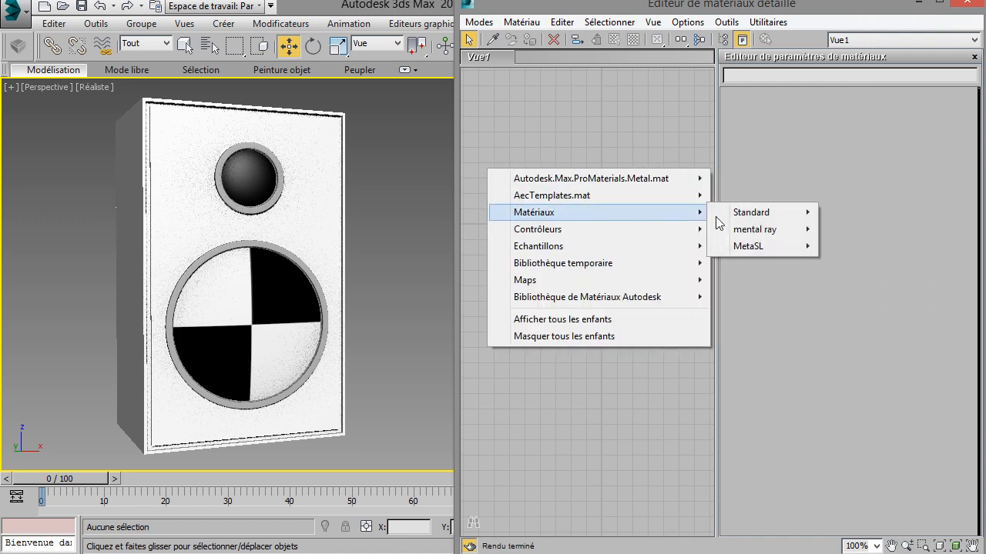
mouse_move(764, 233)
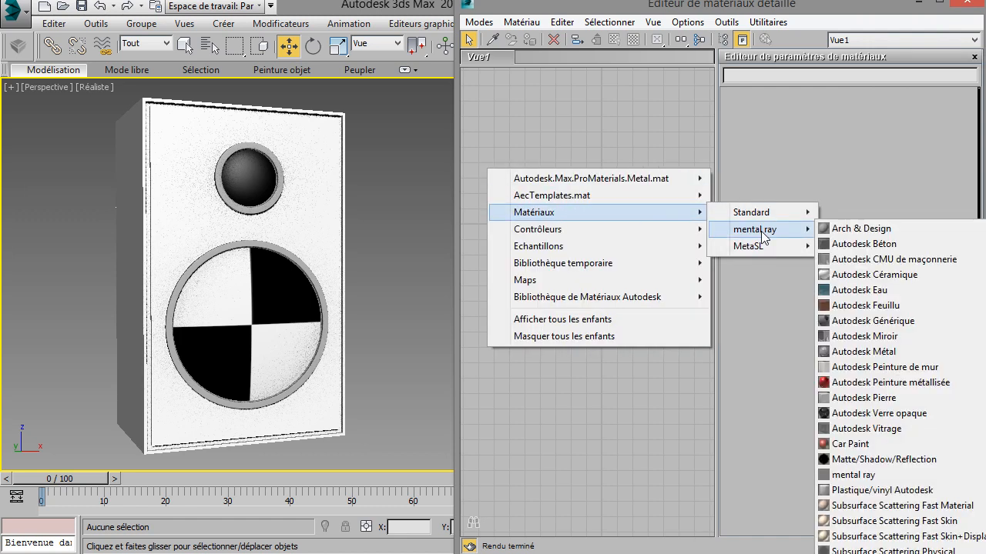
click(907, 236)
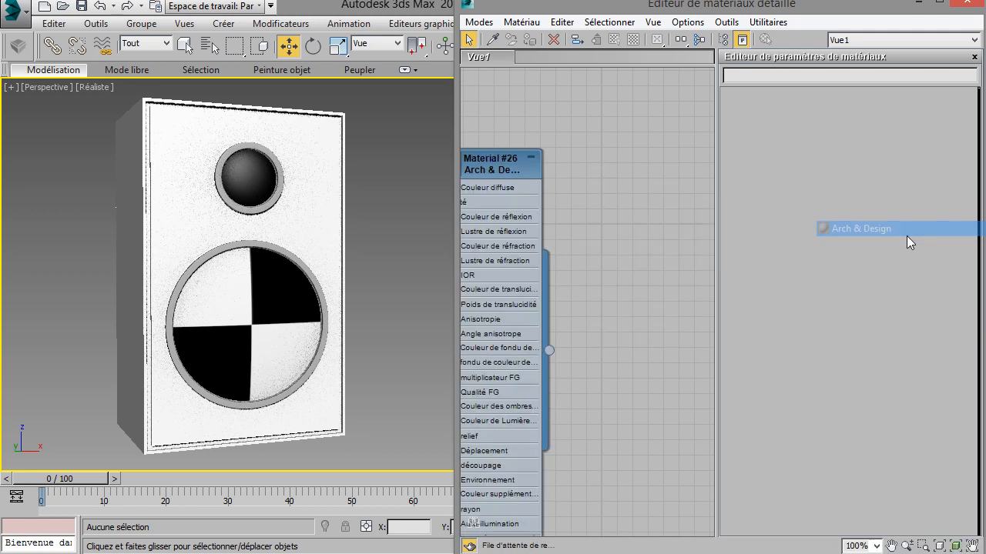
drag(490, 166, 599, 104)
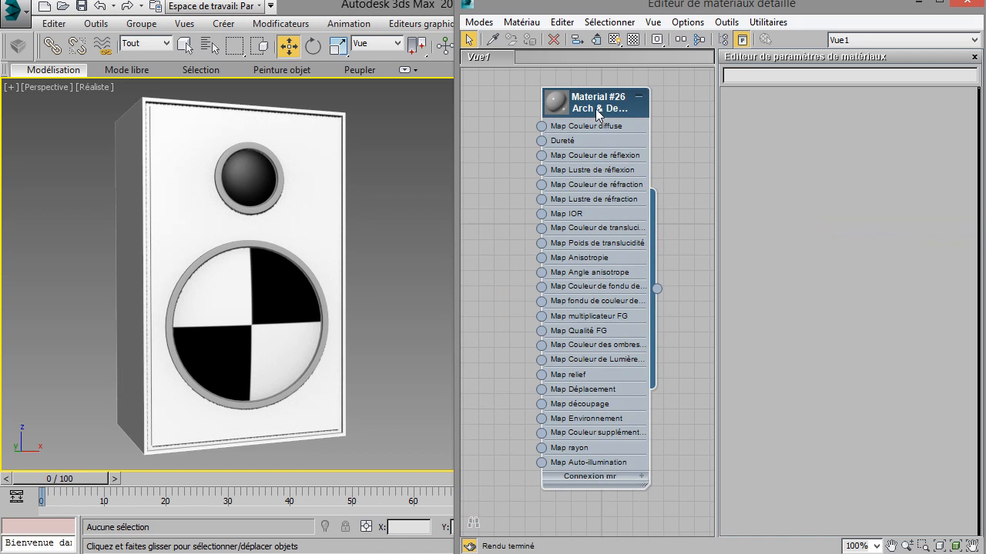
double_click(585, 114)
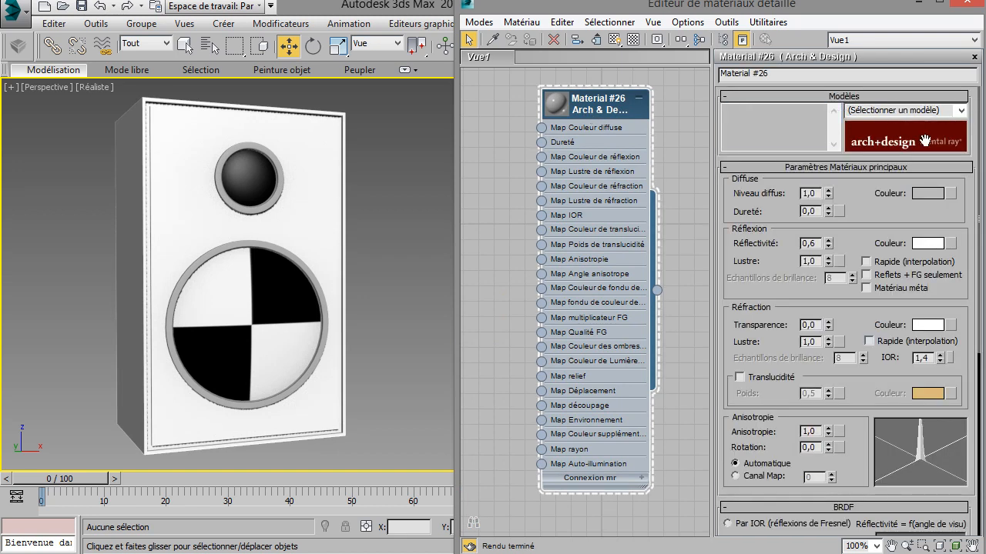
Step: Set the Arch & Design material's diffuse colour to near-black, value 0,007, and apply the Finition perle template
click(926, 197)
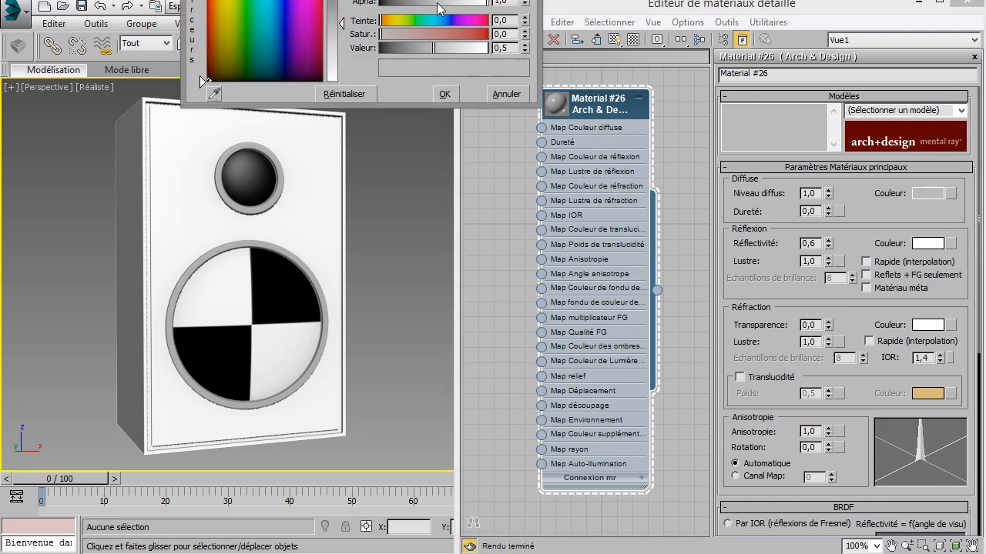
drag(388, 0, 393, 79)
drag(349, 173, 355, 115)
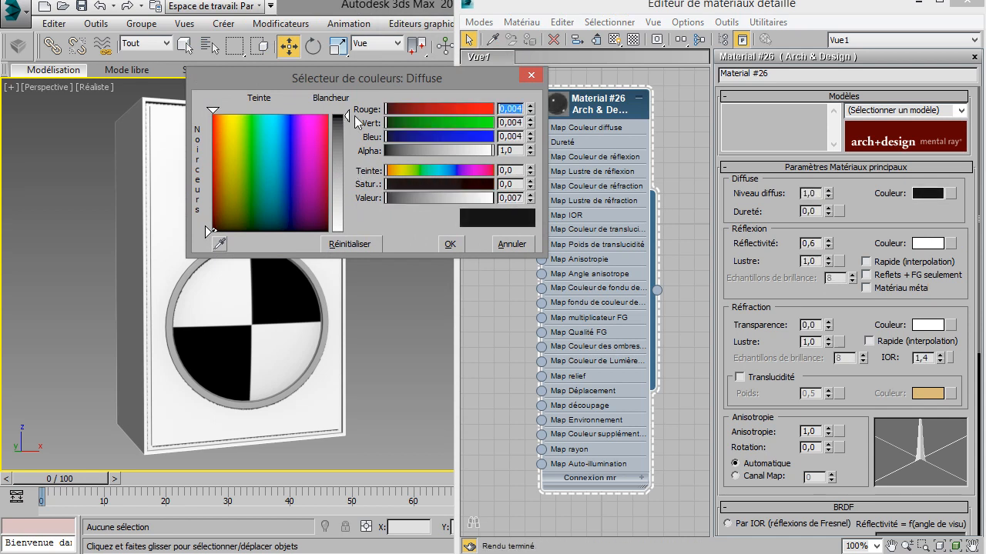
click(449, 244)
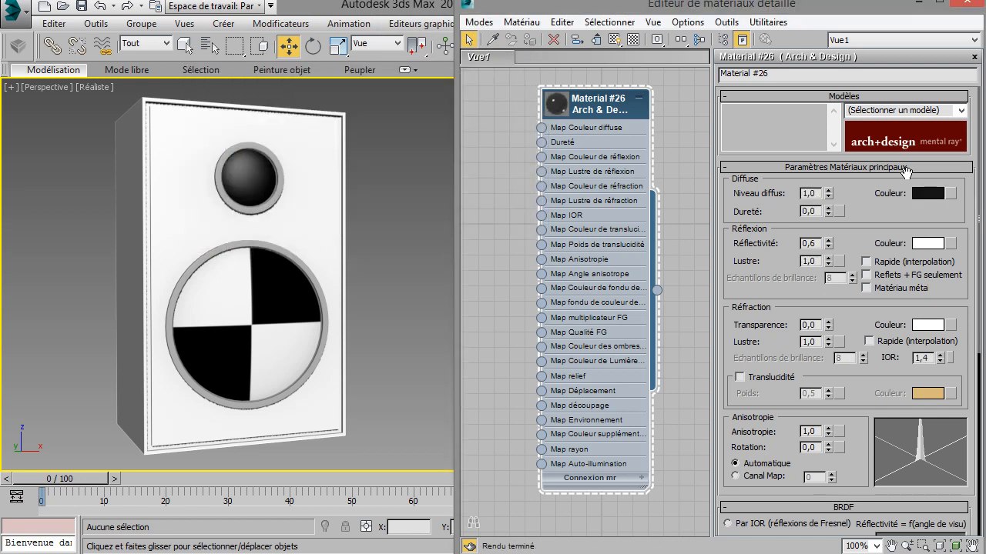
click(961, 110)
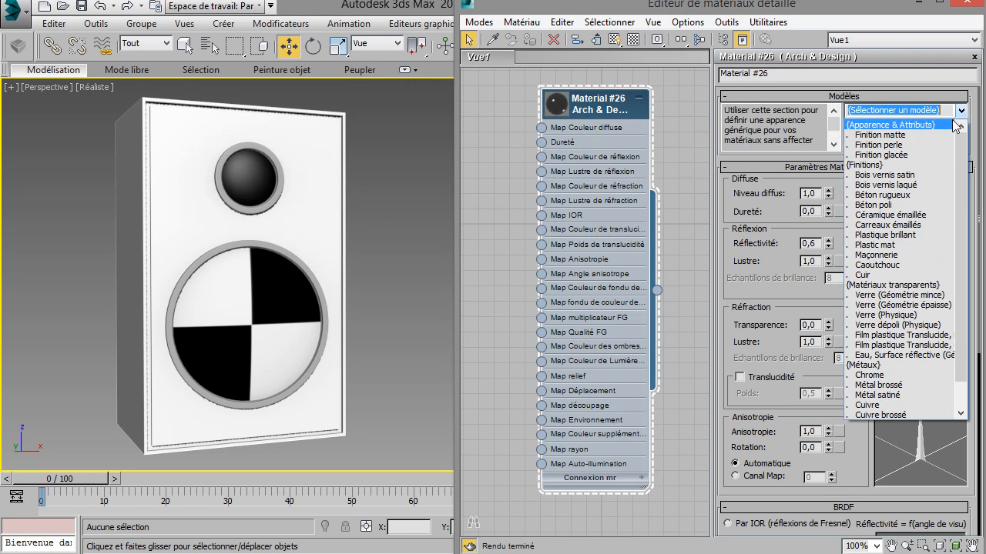
click(921, 145)
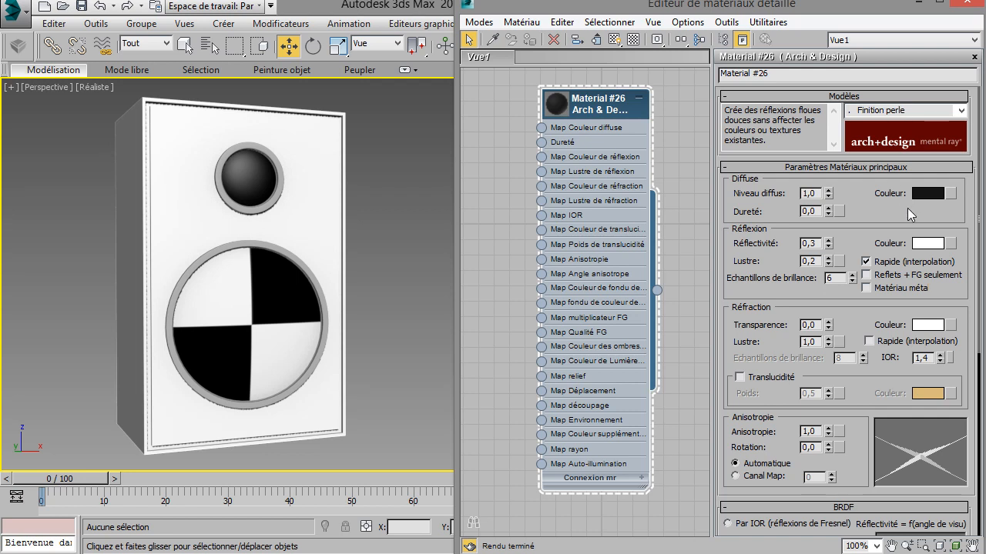
Step: Collapse the main material parameters and BRDF sections to reach the Découpage setting among the special-purpose maps
drag(886, 238, 903, 60)
scroll(844, 153, up, 5)
click(846, 168)
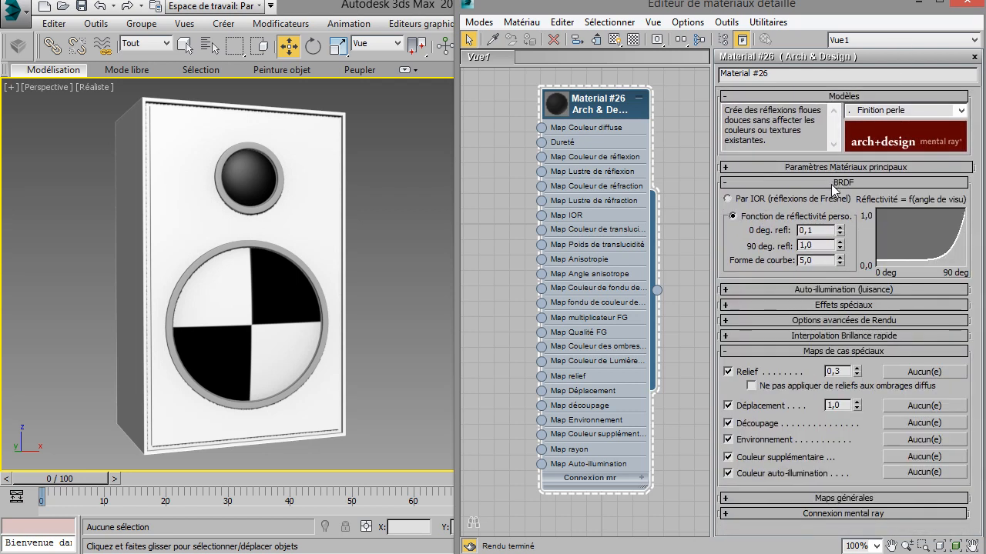
click(833, 185)
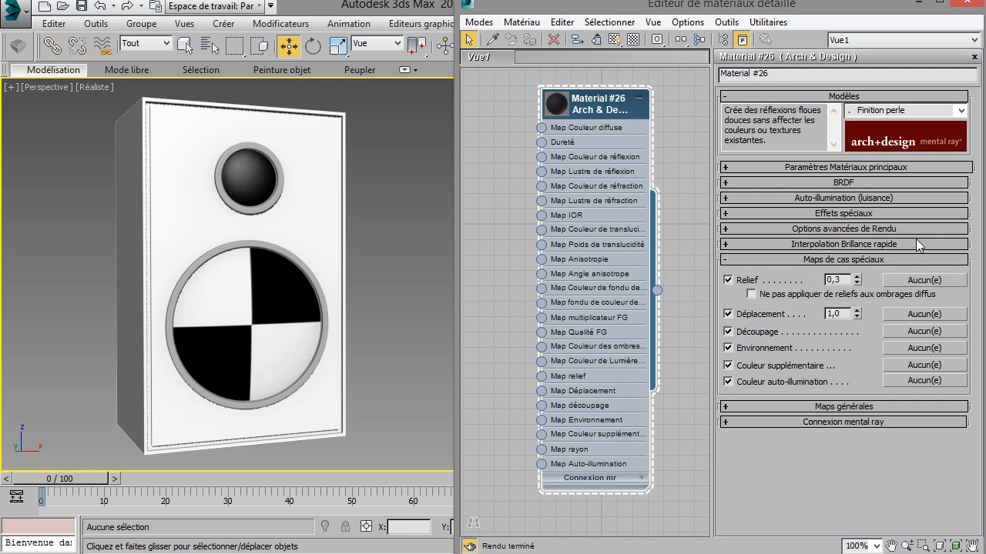
mouse_move(736, 341)
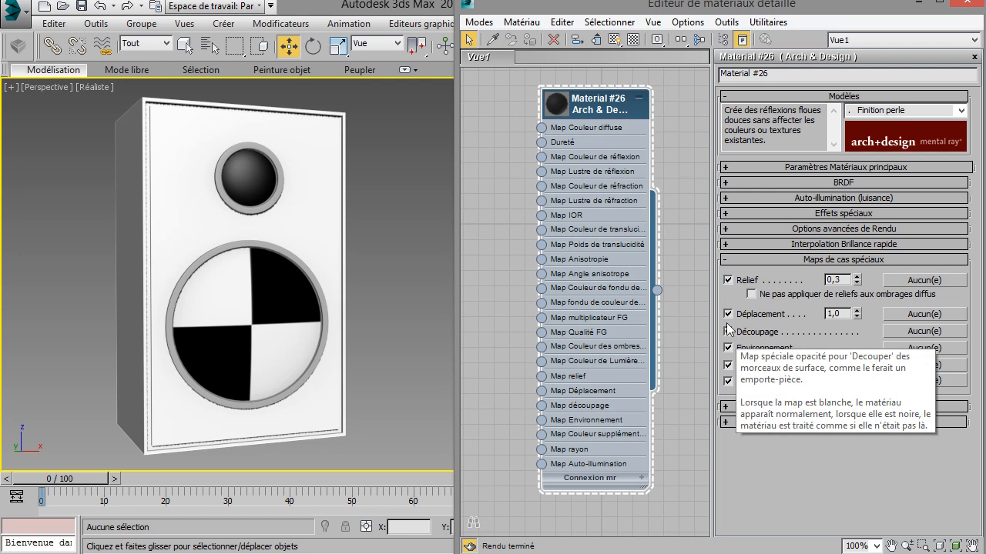
Step: Assign the black Arch & Design material to the large and small speaker grilles
drag(657, 294, 265, 292)
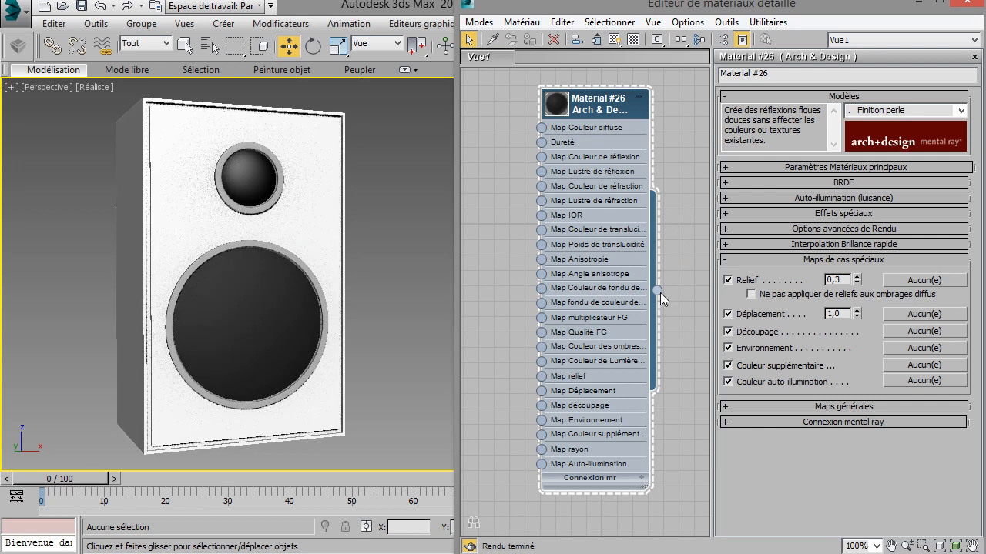
drag(658, 295, 256, 185)
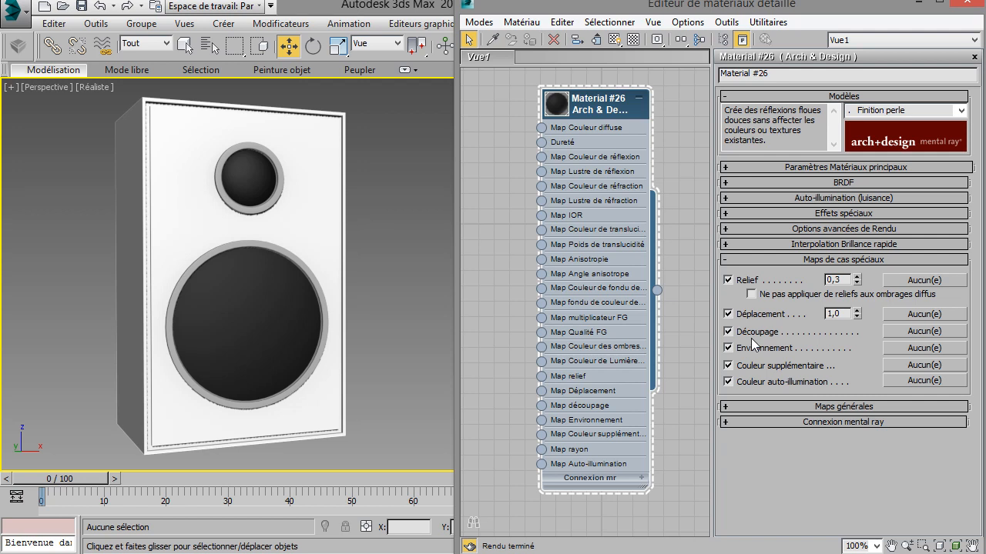
Step: Assign a standard Rampe dégradé map to the material's Découpage slot and place its node beside the material
click(924, 331)
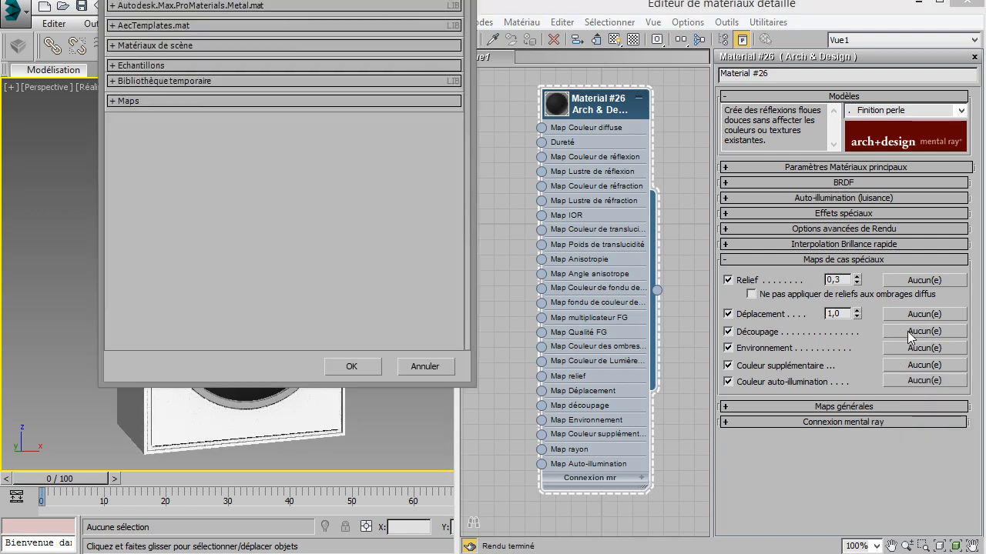
click(168, 100)
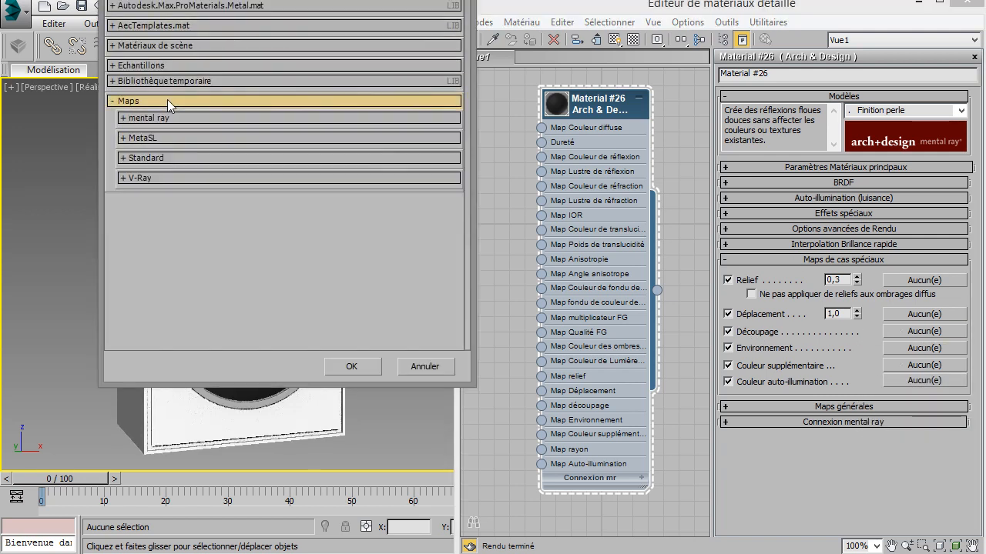
click(143, 158)
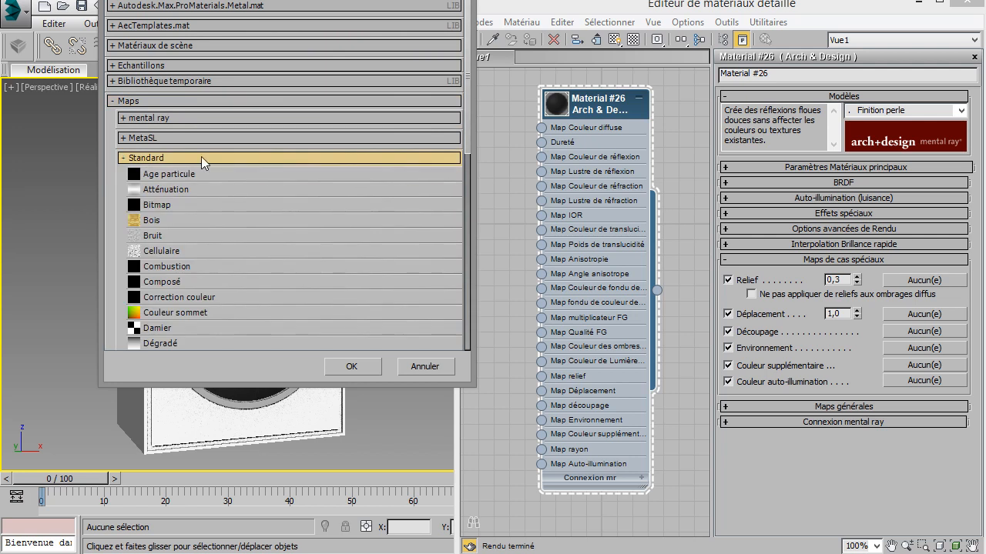
scroll(239, 175, down, 3)
scroll(231, 183, down, 2)
scroll(203, 126, down, 3)
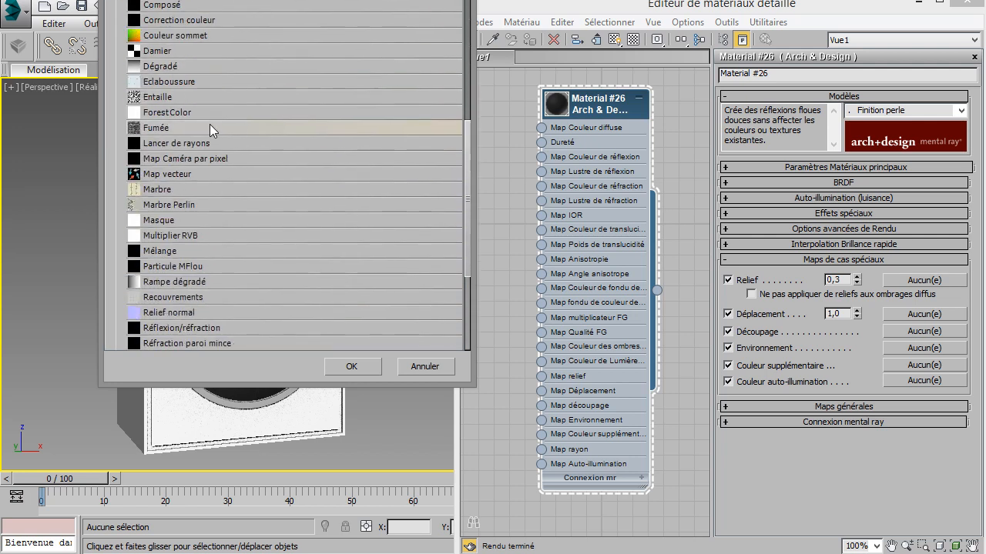
click(185, 281)
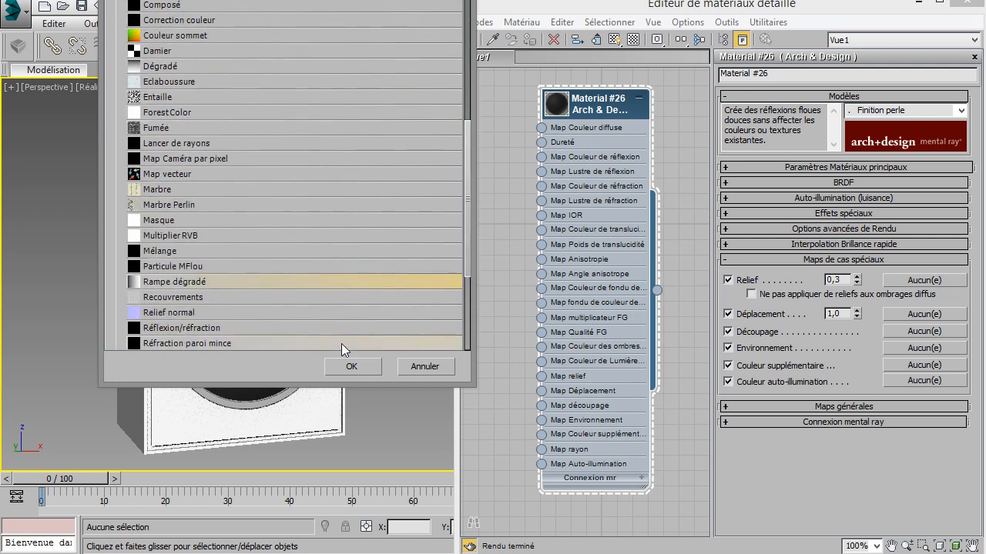
click(356, 367)
middle_drag(505, 339, 642, 311)
drag(528, 354, 558, 294)
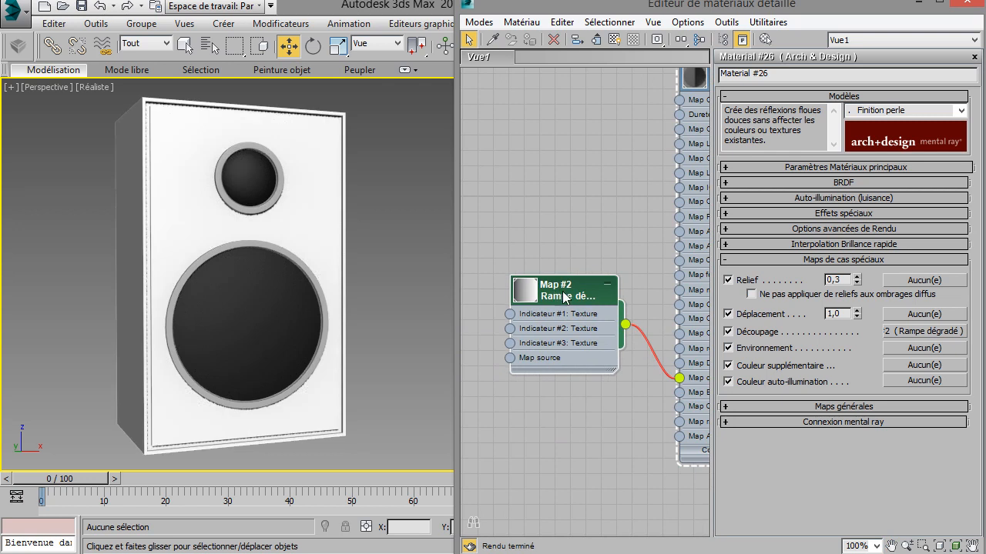
Step: Display the Rampe dégradé map as a shaded material on the grilles in the viewport
right_click(566, 298)
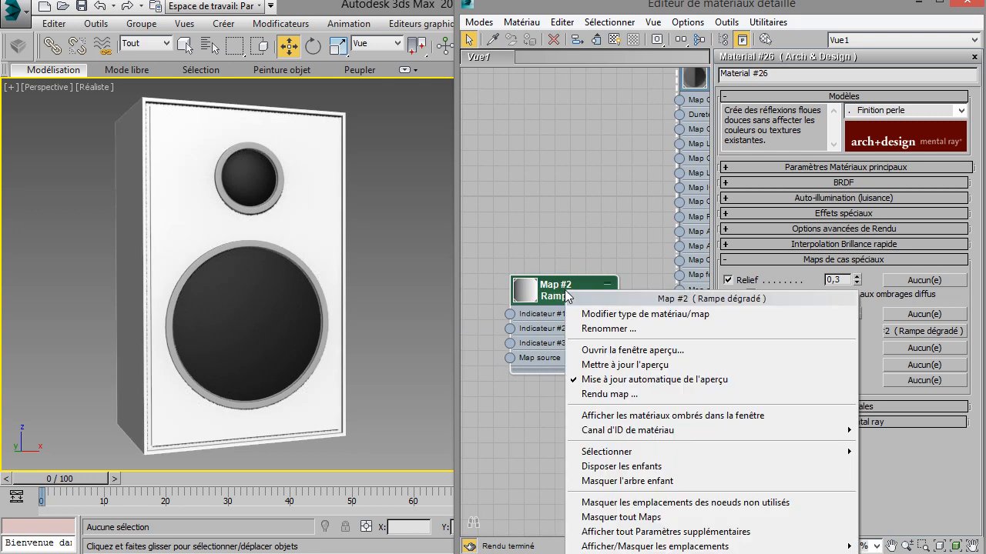
click(660, 417)
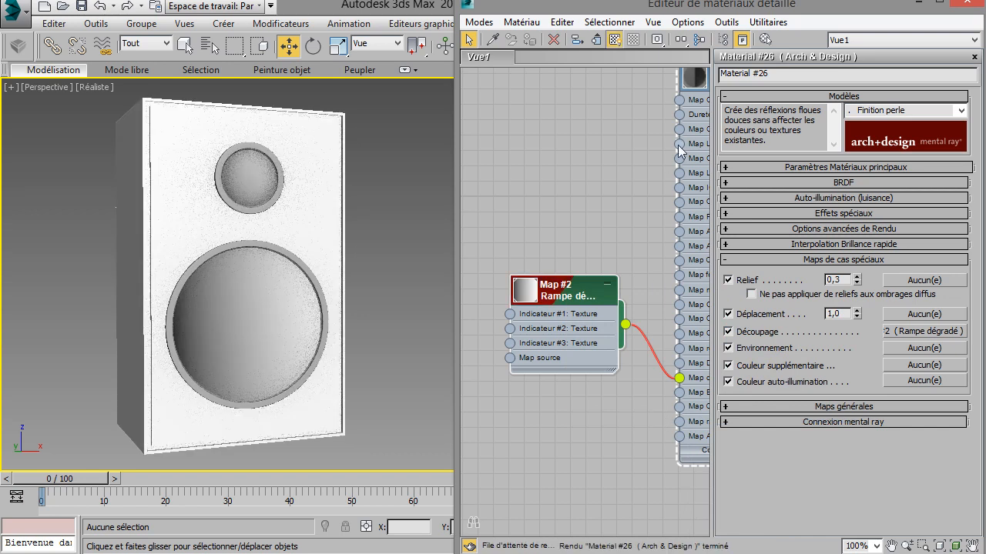
middle_drag(604, 223, 543, 315)
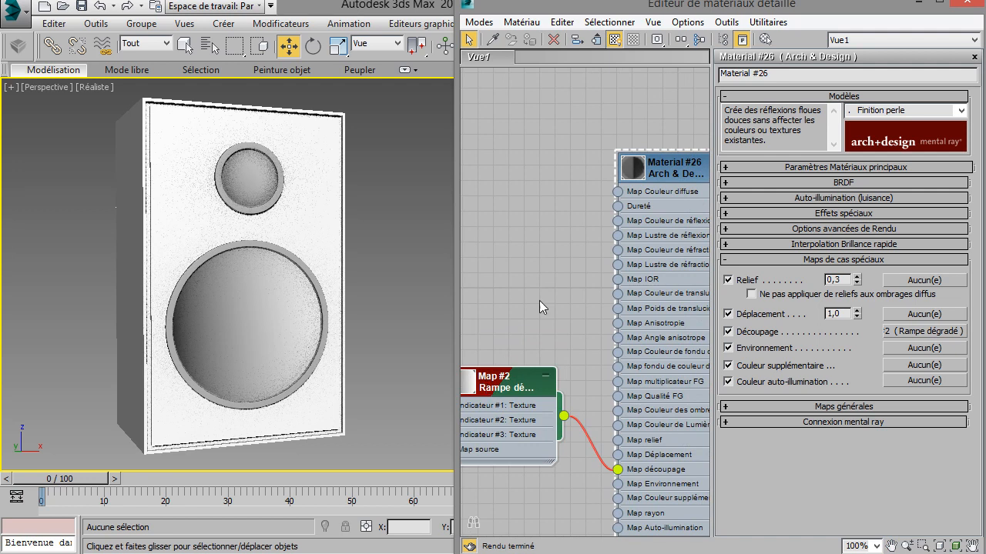
Step: Compare the shaded viewport display of the Arch & Design material with that of its Rampe dégradé map
right_click(667, 167)
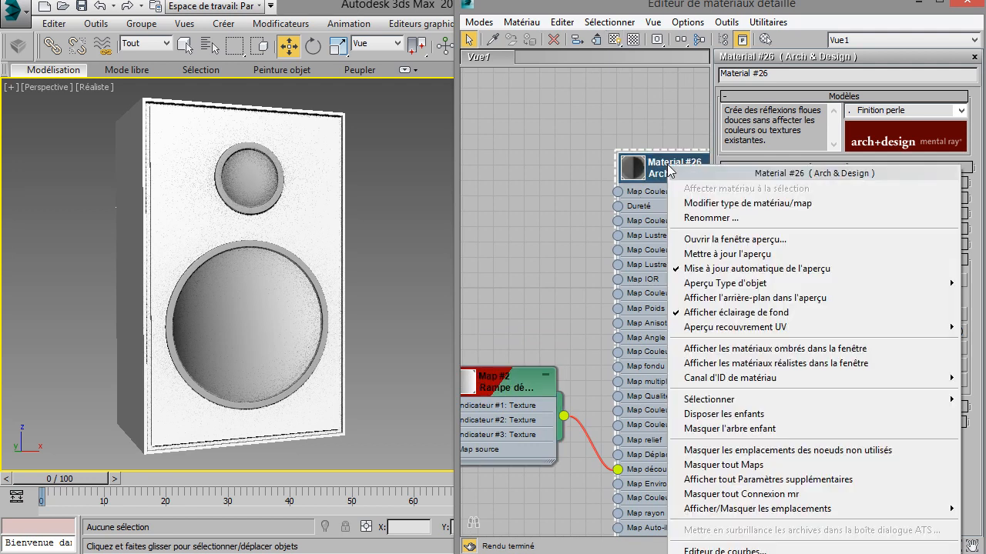
click(757, 350)
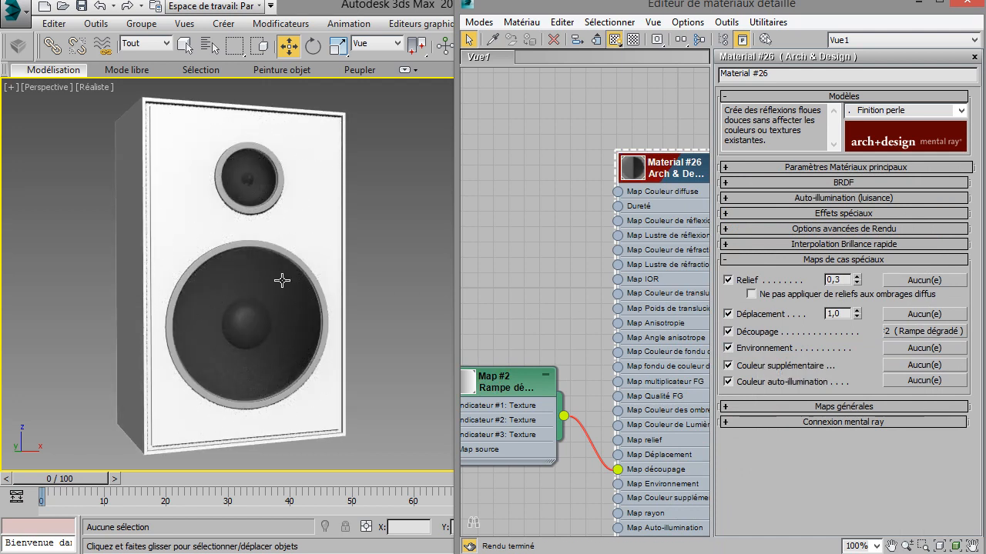
right_click(672, 162)
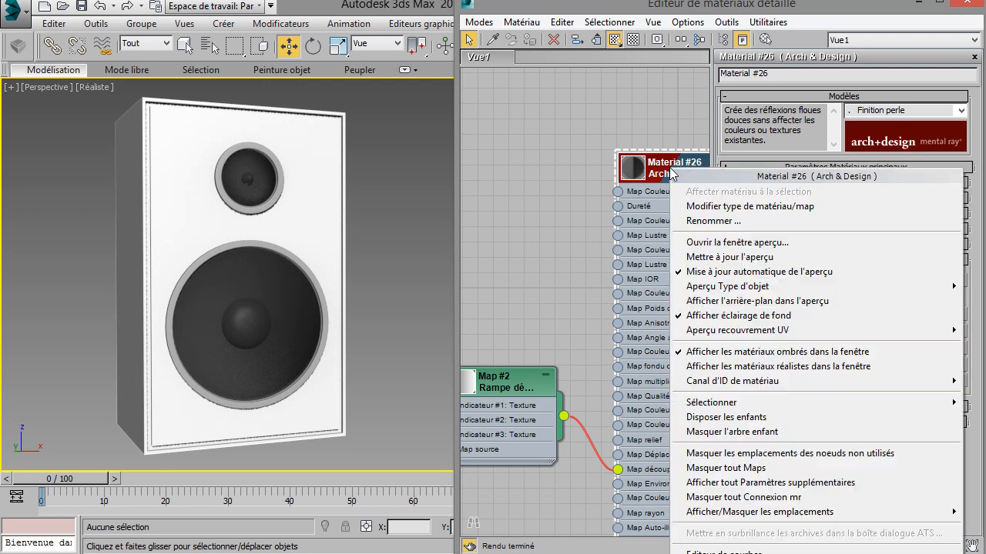
click(654, 354)
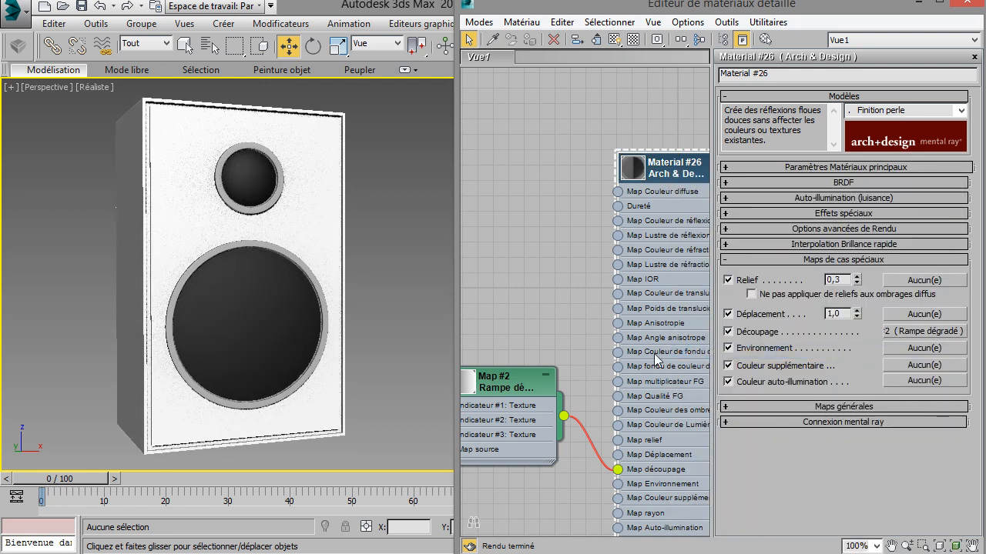
right_click(502, 389)
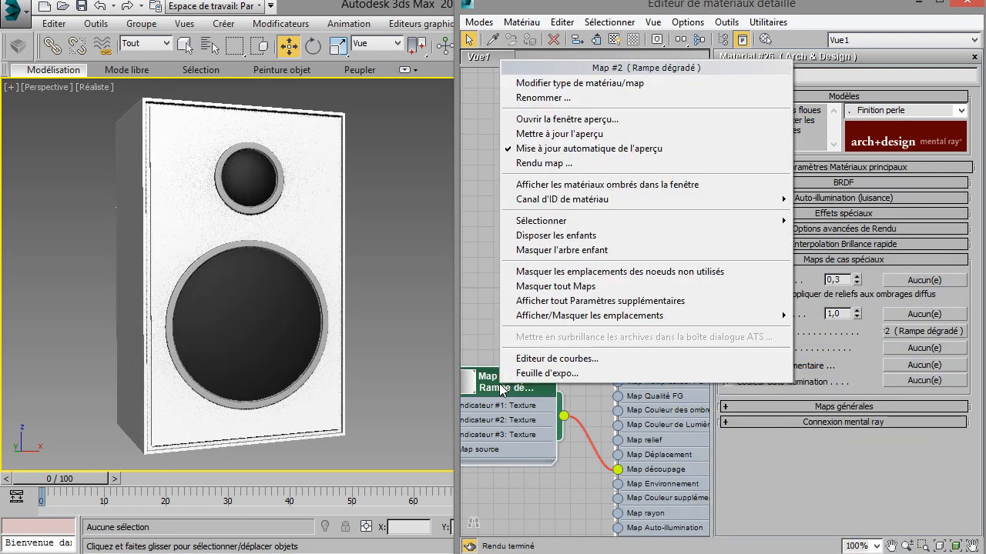
click(609, 186)
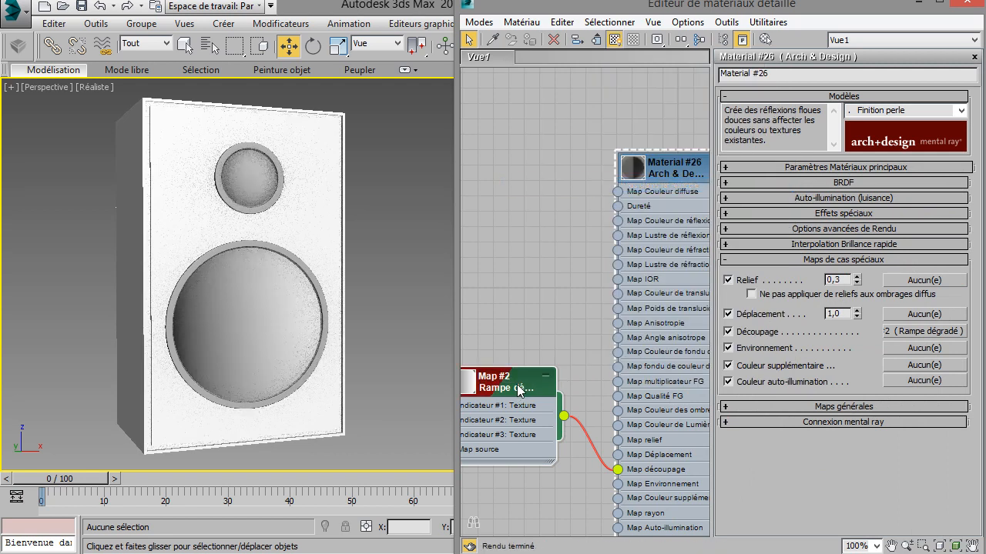
Step: In the Rampe dégradé map, move the middle grey flag to position 76 and set the gradient type to Radial
mouse_move(565, 274)
middle_down()
mouse_move(618, 171)
mouse_move(583, 132)
middle_up()
double_click(530, 245)
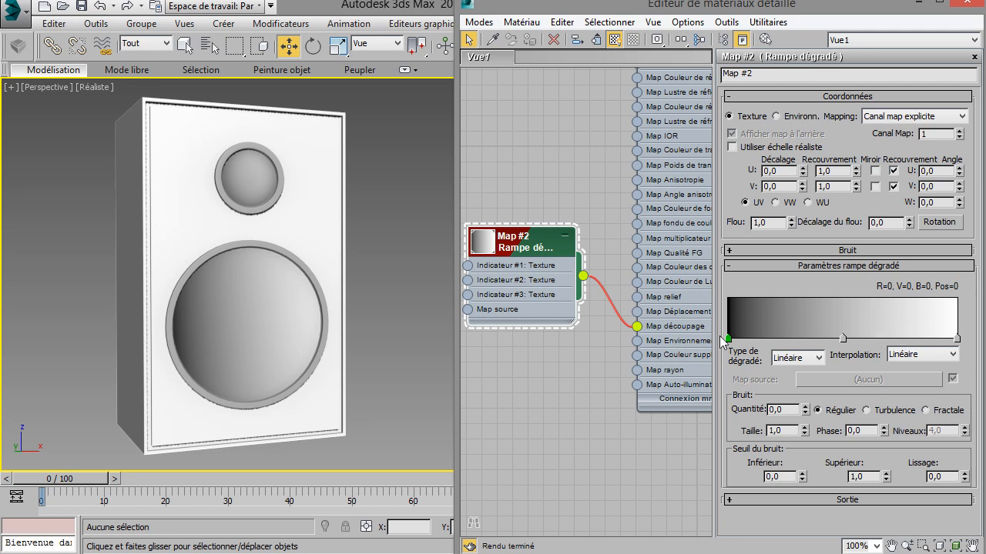
click(842, 339)
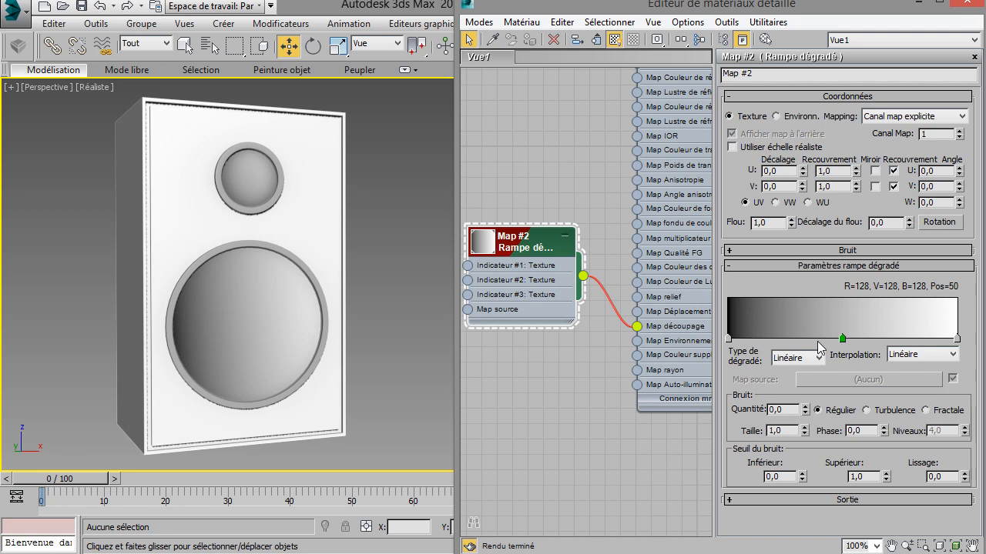
drag(840, 343, 904, 340)
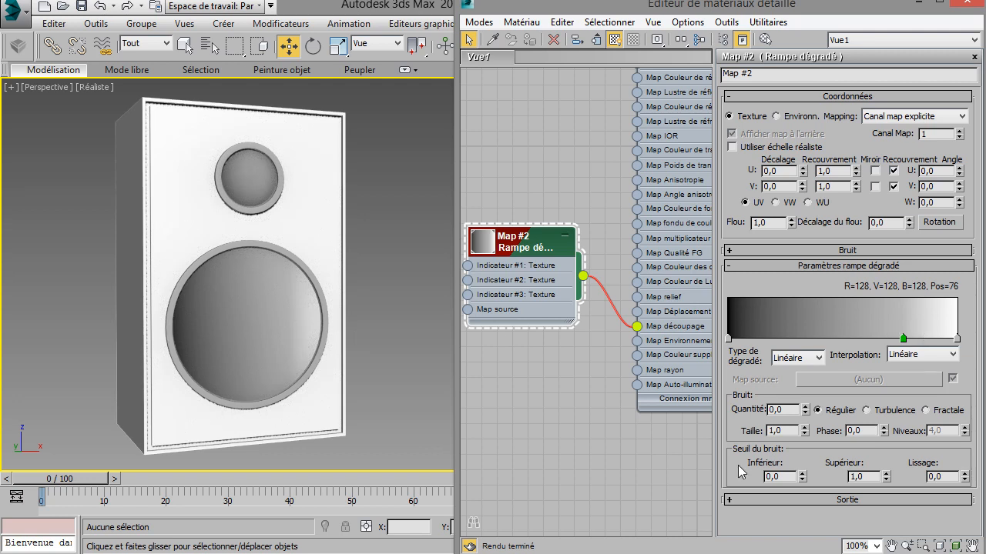
click(820, 359)
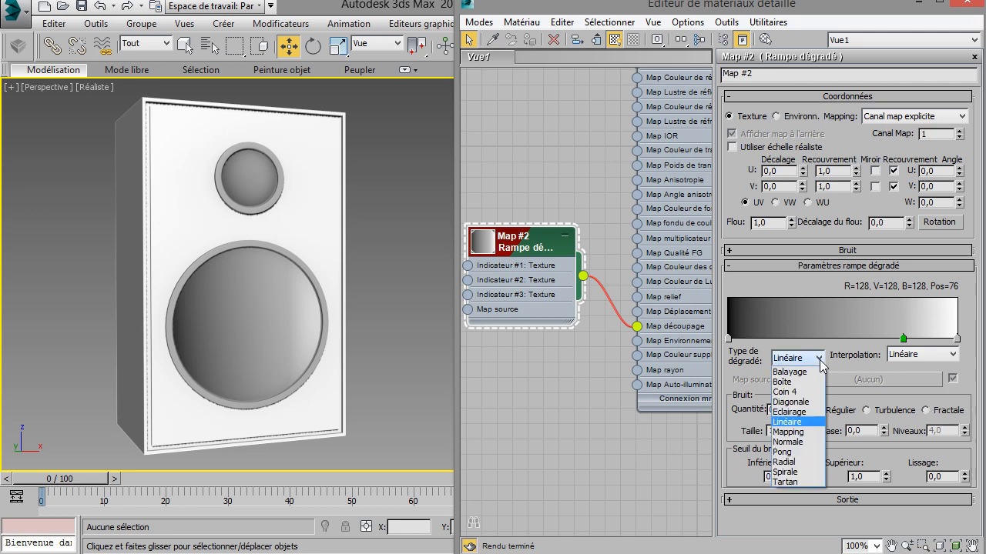
click(808, 464)
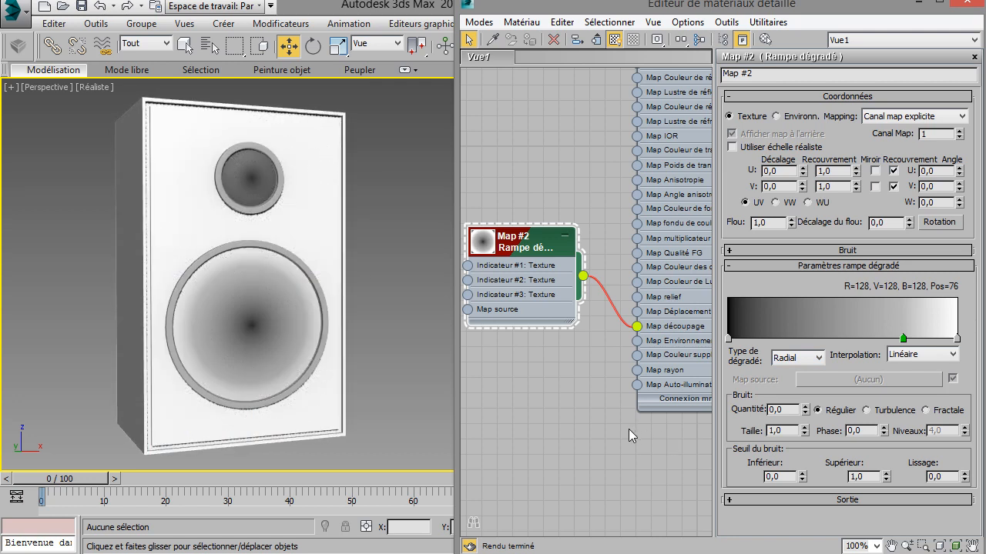
Step: Add a flag at position 79 on the gradient ramp and set its colour to white, RGB 255
click(909, 339)
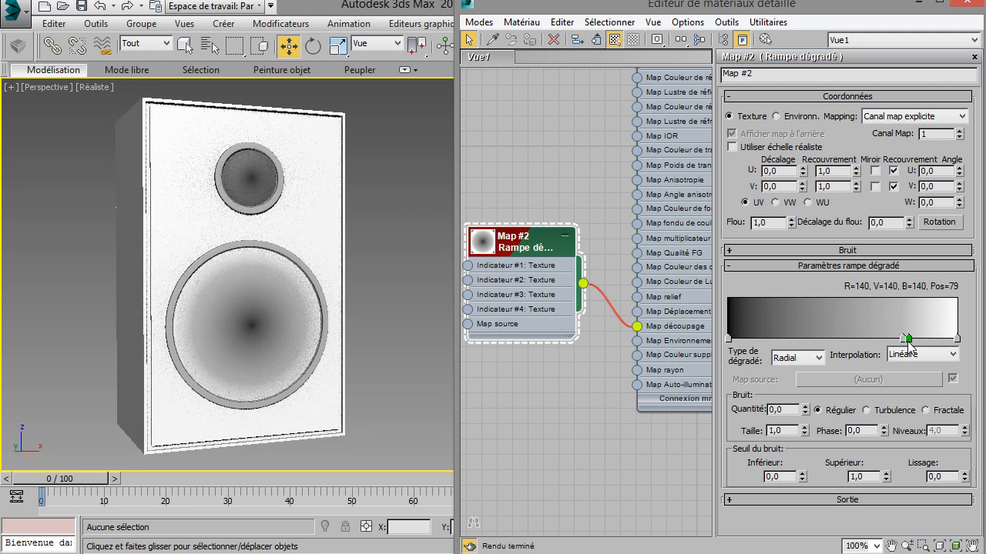
double_click(908, 340)
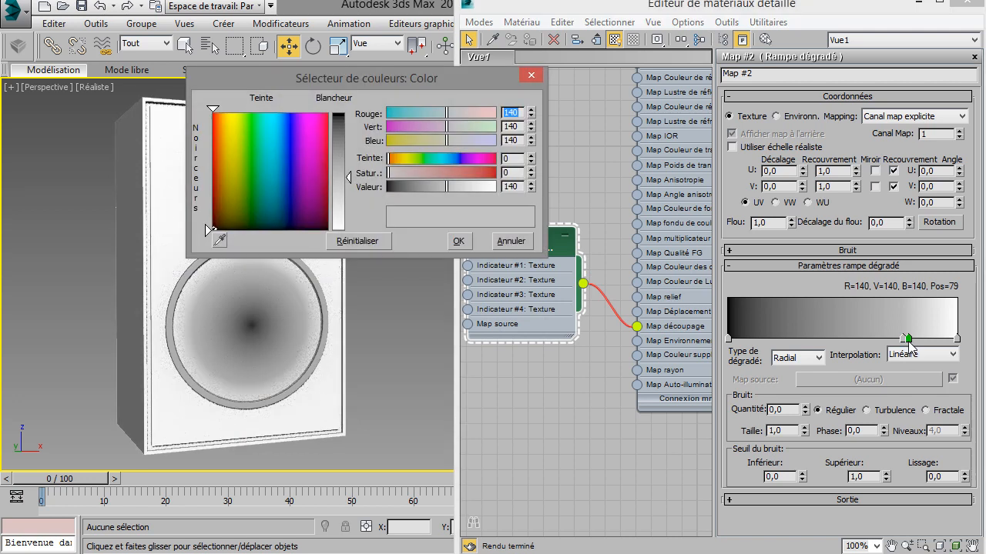
click(346, 225)
click(346, 229)
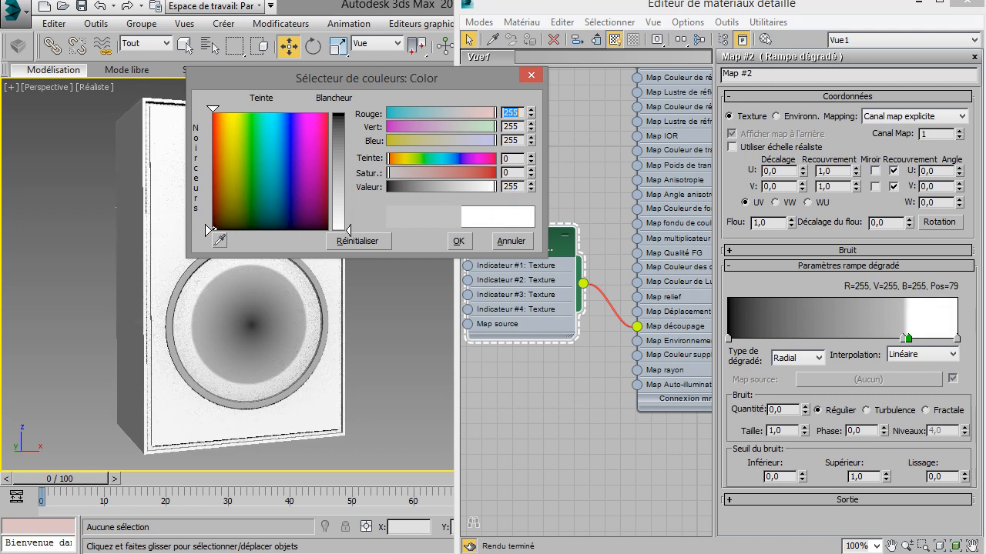
click(458, 242)
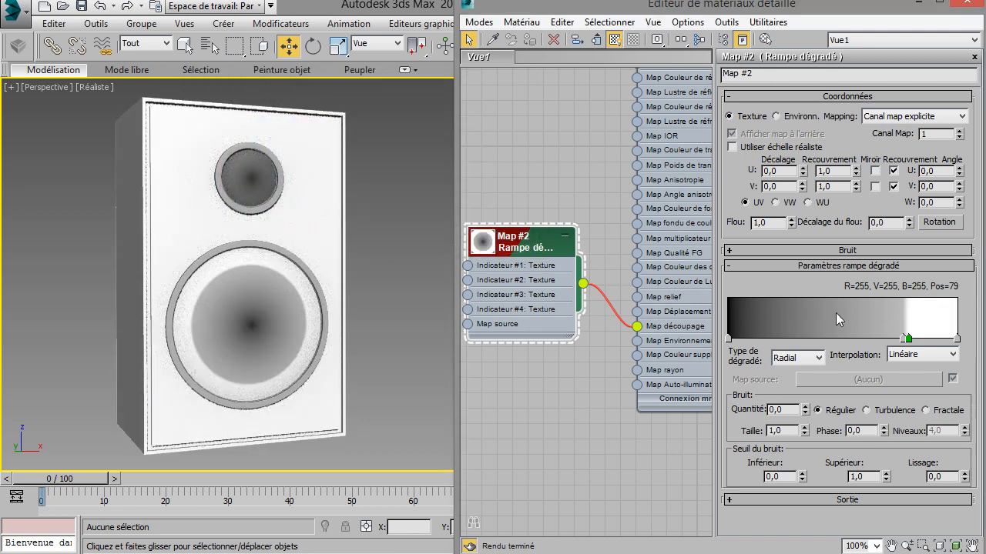
Step: Set the gradient flag at position 76 to black, RGB 0, and keep the interpolation at Linéaire
double_click(906, 339)
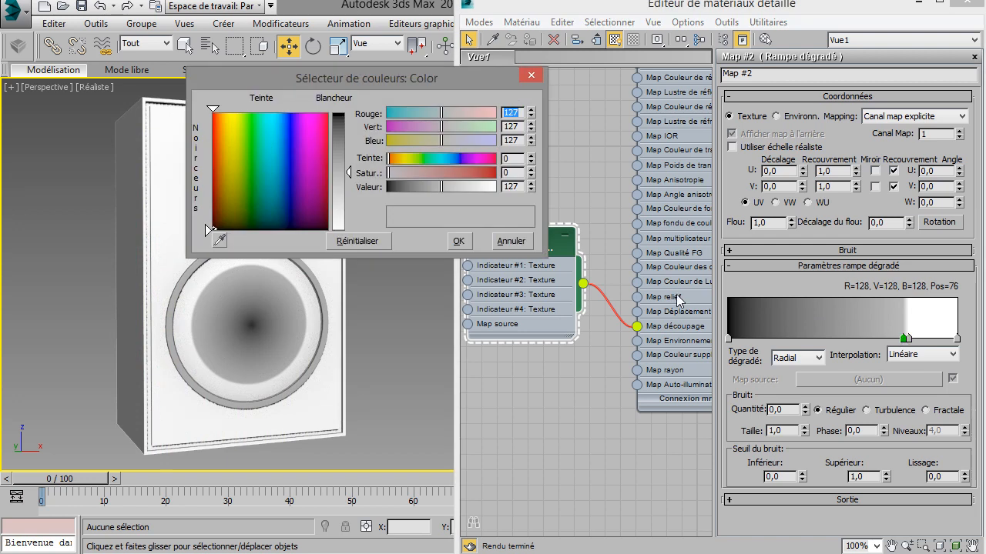
drag(339, 134, 339, 113)
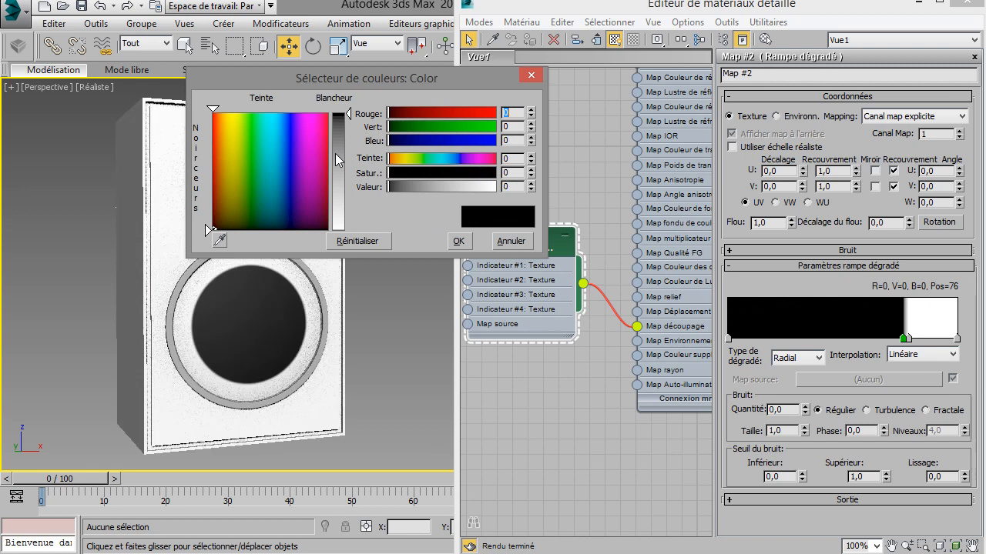
click(457, 241)
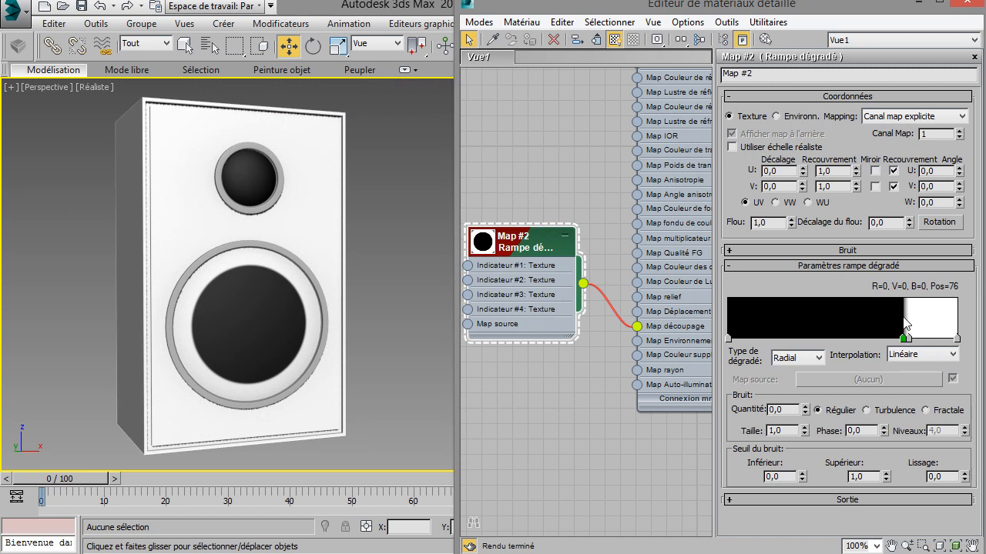
click(953, 355)
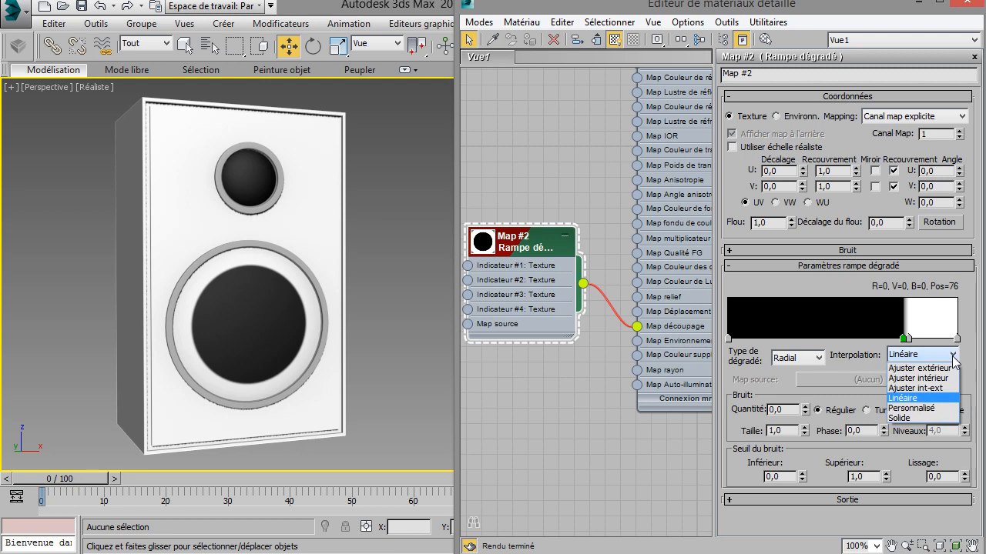
click(902, 399)
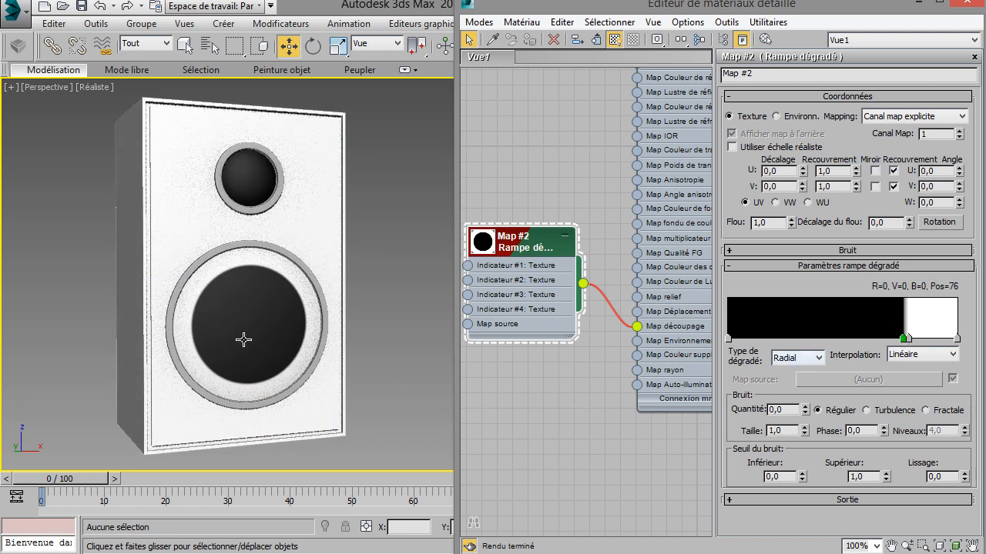
Step: Assign the Arch & Design material to the small upper speaker grille and select that grille
middle_drag(614, 347, 546, 433)
drag(685, 297, 258, 182)
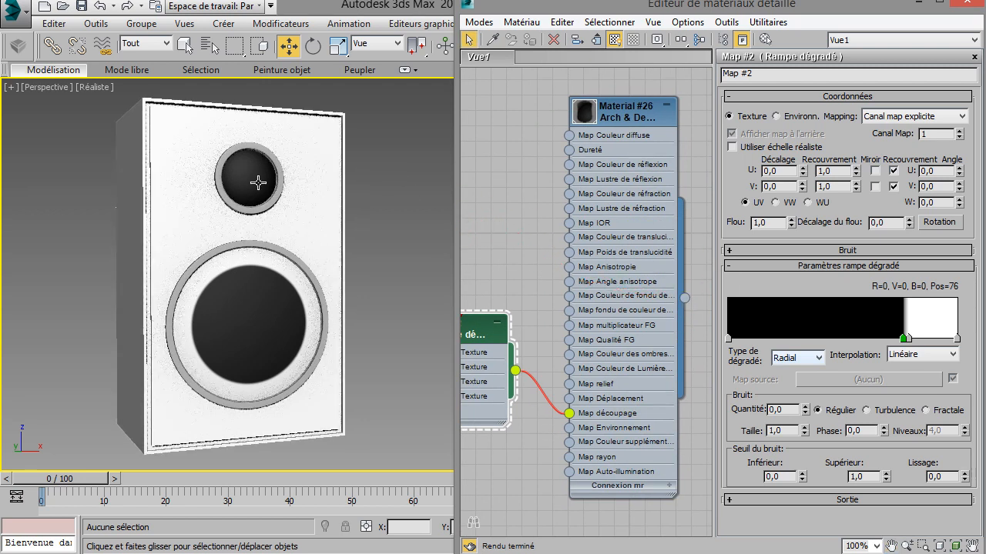
click(258, 182)
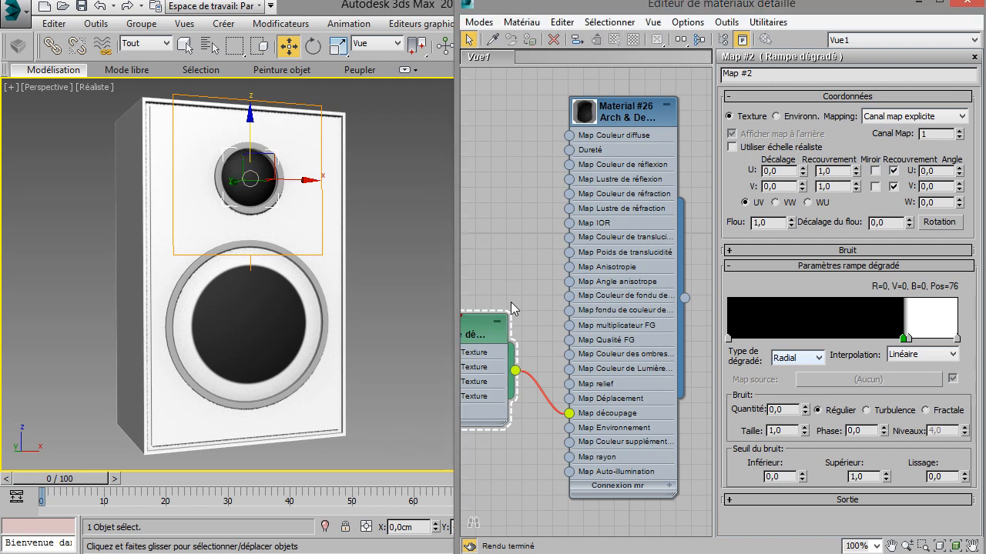
Step: Set the Rampe dégradé map's Recouvrement to 10 in both U and V
middle_drag(521, 233, 552, 166)
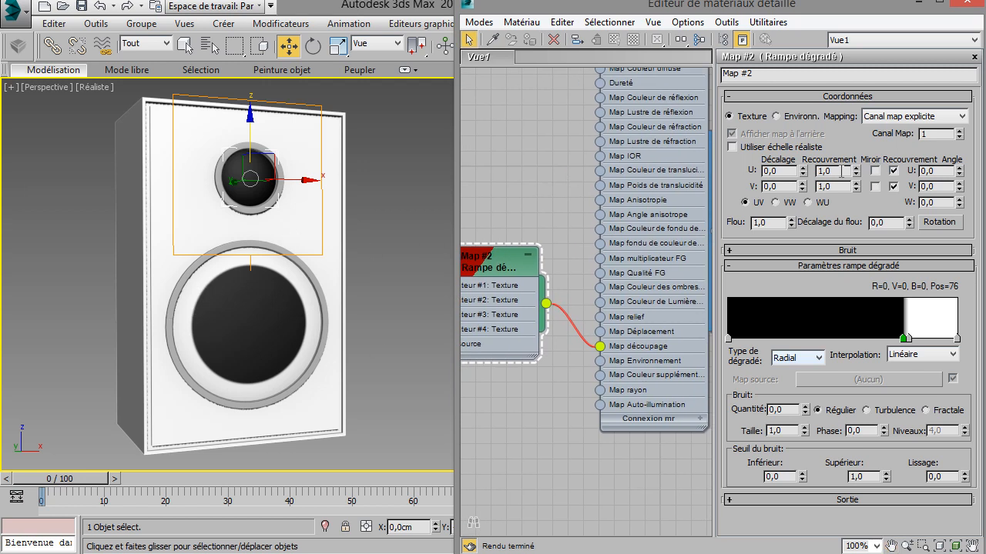
double_click(840, 171)
text(10)
key(Tab)
text(10)
key(shift+Tab)
key(Tab)
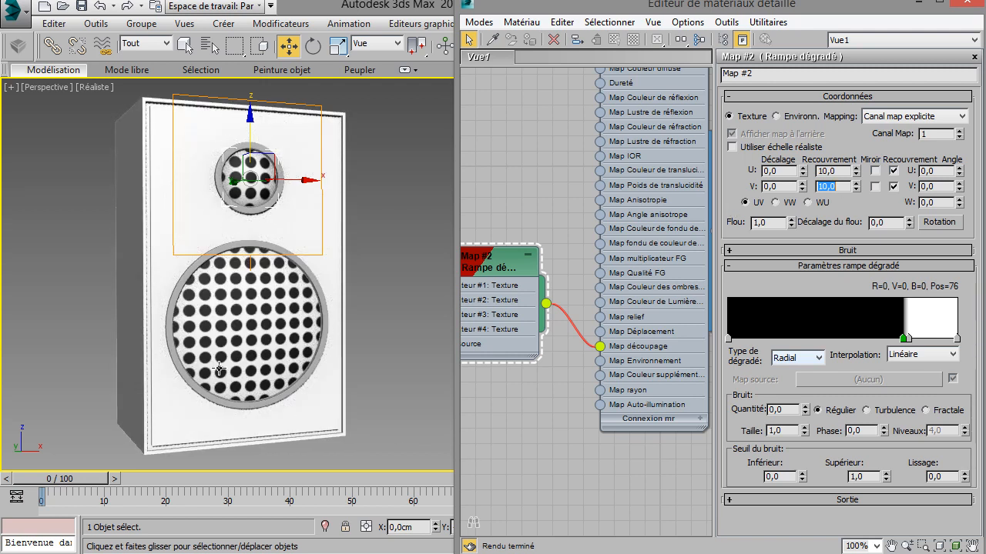
Step: Set the Rampe dégradé map's Recouvrement to 30 in both U and V
text(30)
key(Tab)
text(30)
key(Return)
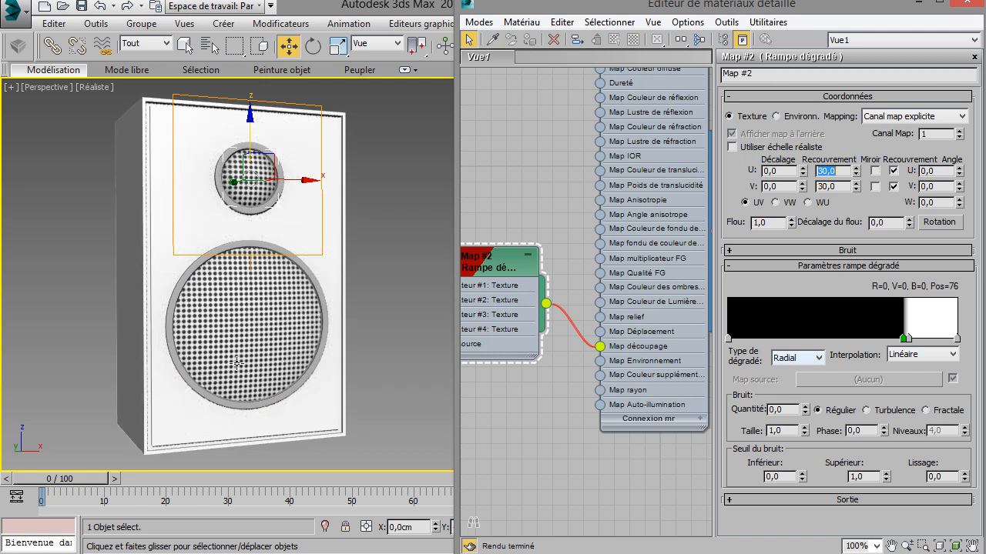
Step: Enlarge the ramp's black dots by moving the inner white flag to position 84 and the neighbouring black flag to position 80
scroll(237, 328, up, 5)
scroll(238, 326, up, 2)
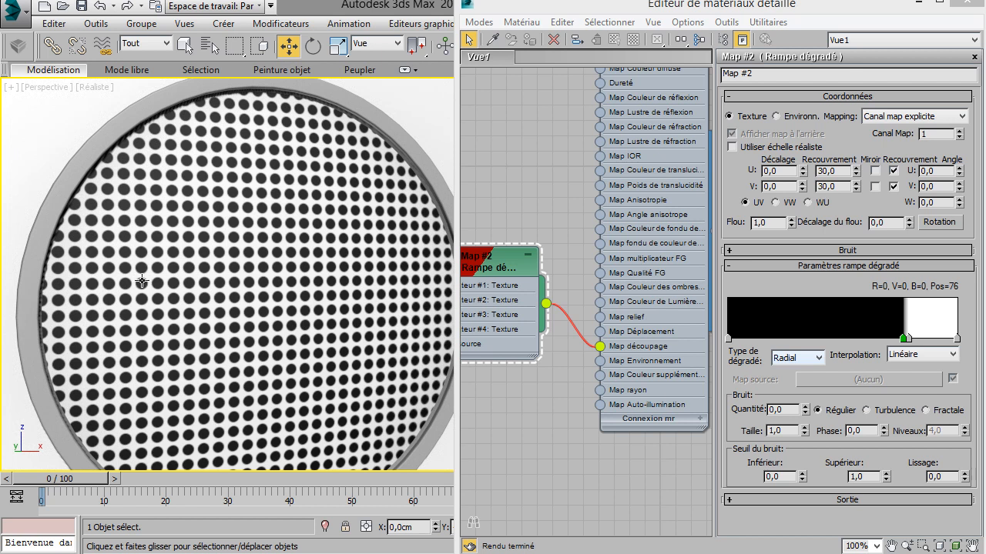
click(909, 338)
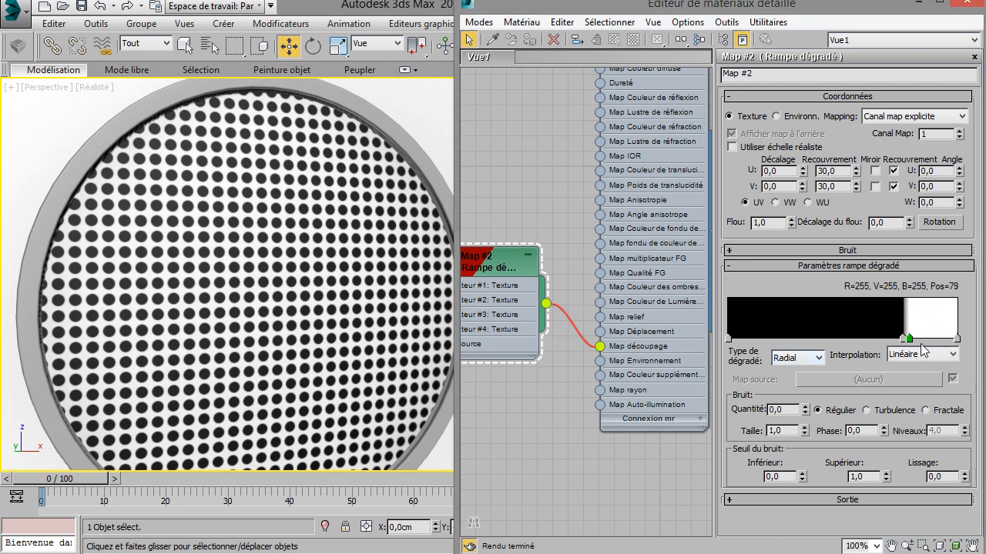
drag(922, 348, 920, 344)
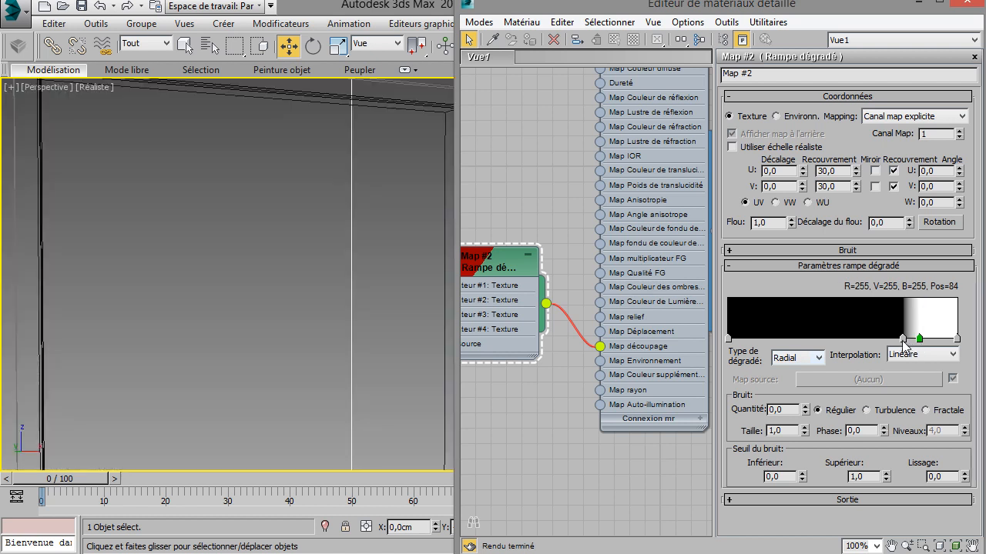
click(903, 339)
drag(911, 345, 913, 346)
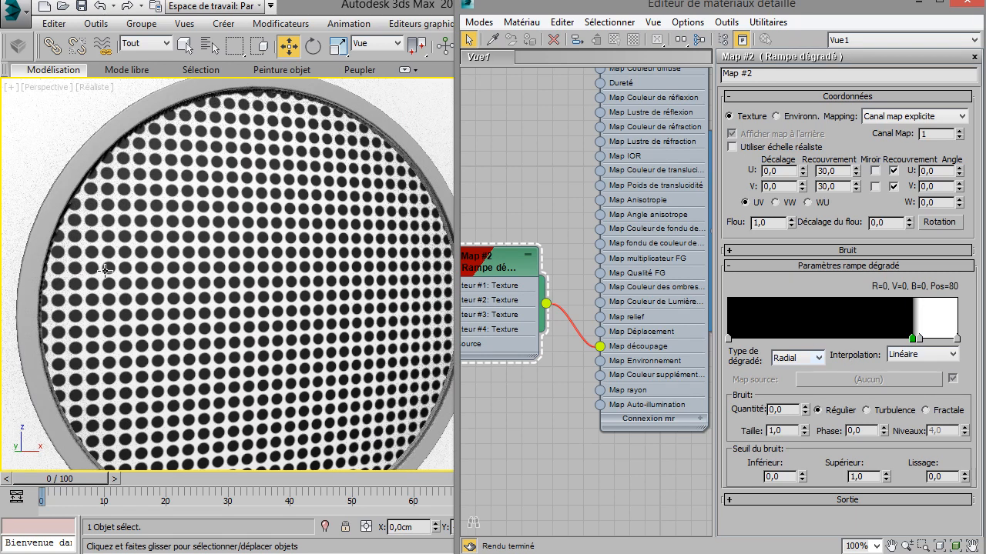
Step: Display the Arch & Design material shaded in the viewport and examine the perforations of the large grille up close
scroll(292, 196, down, 6)
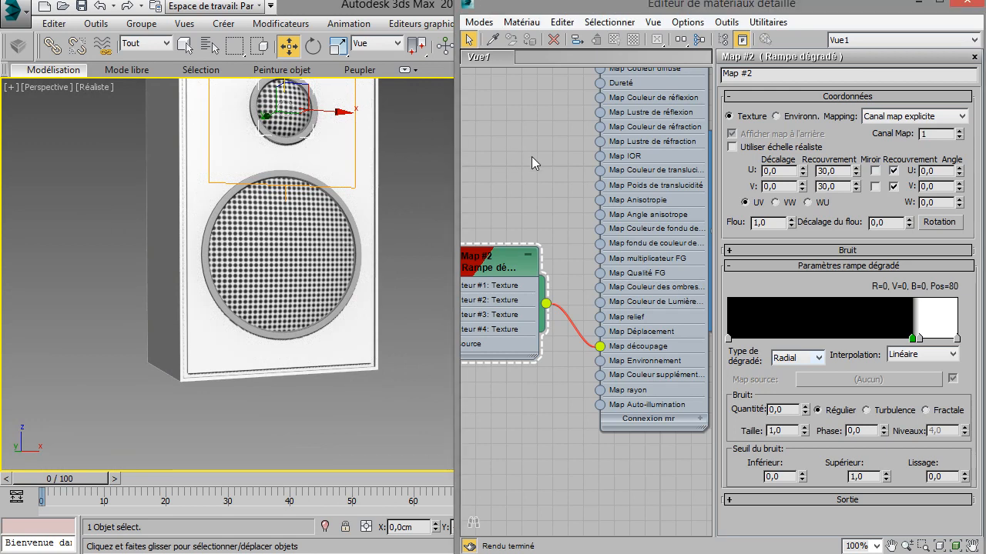
middle_drag(539, 154, 522, 279)
right_click(628, 185)
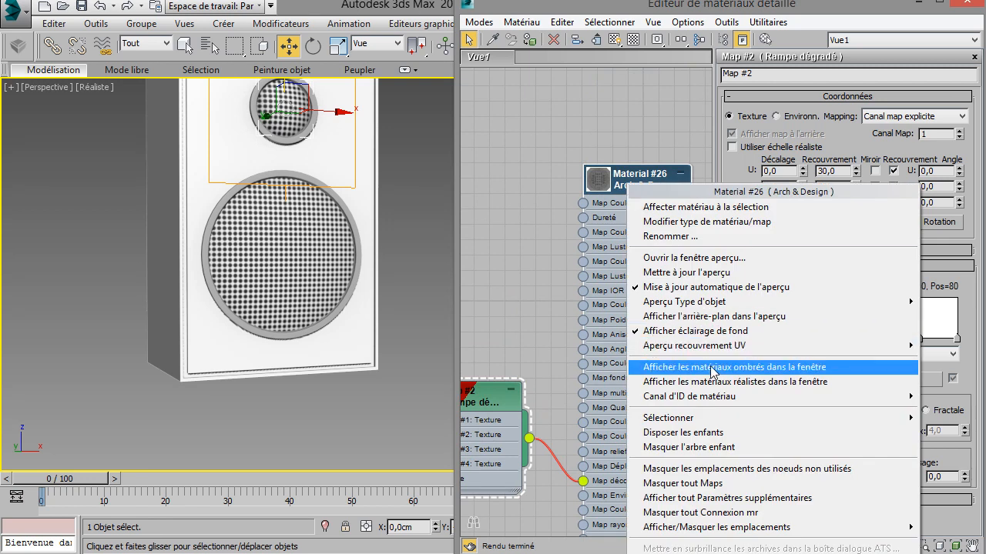
click(738, 368)
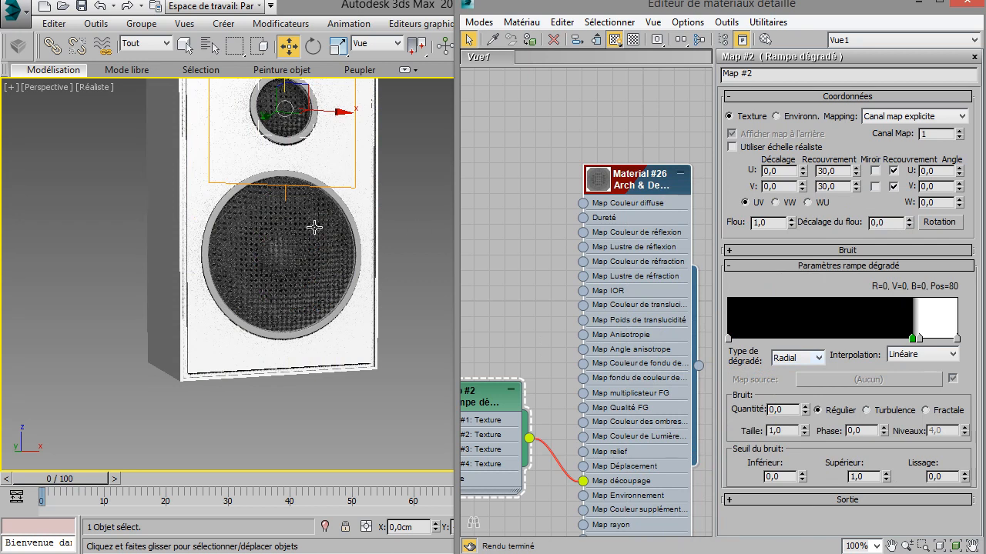
scroll(365, 264, up, 10)
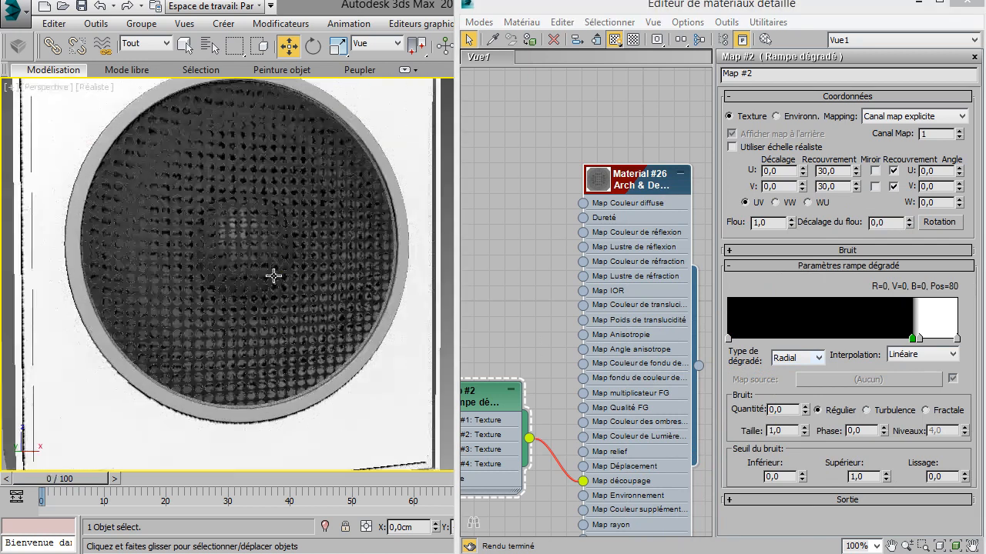
scroll(248, 275, up, 3)
scroll(245, 276, down, 3)
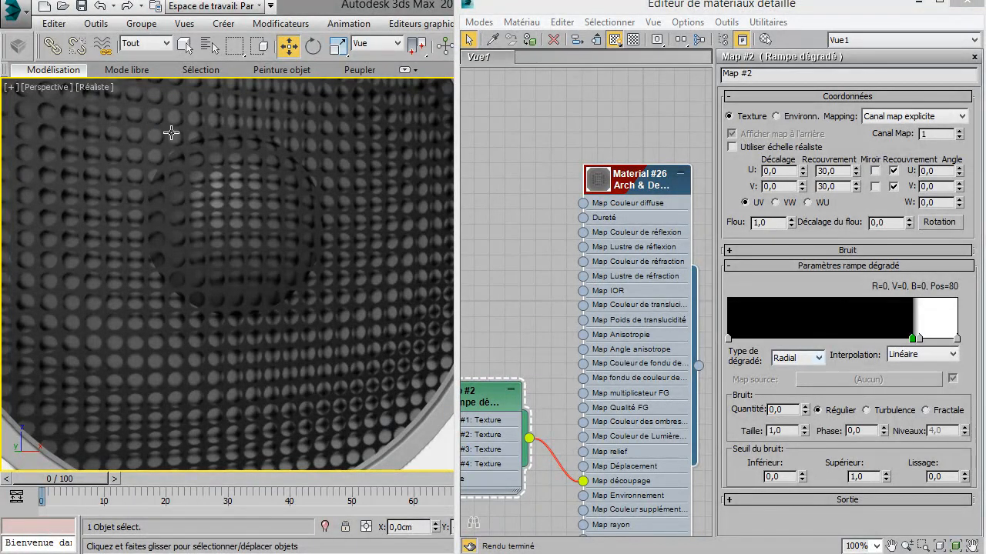
Step: Connect the Rampe dégradé map's output to the Map Déplacement slot of the Arch & Design material as well
middle_drag(531, 408, 551, 350)
drag(553, 345, 607, 373)
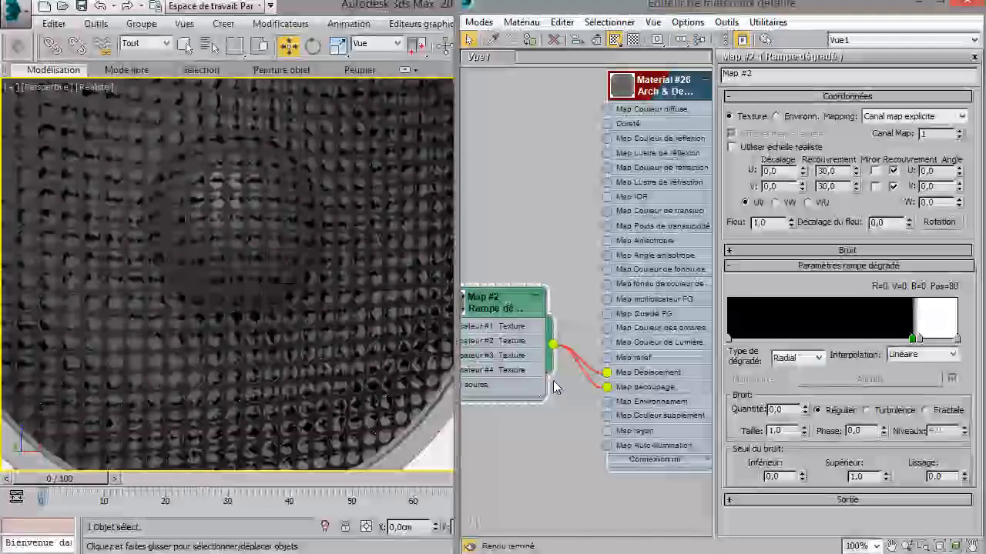
Step: Connect the Rampe dégradé map's output to the Map relief slot as well and check both grilles in the viewport
drag(553, 345, 608, 358)
drag(536, 328, 550, 358)
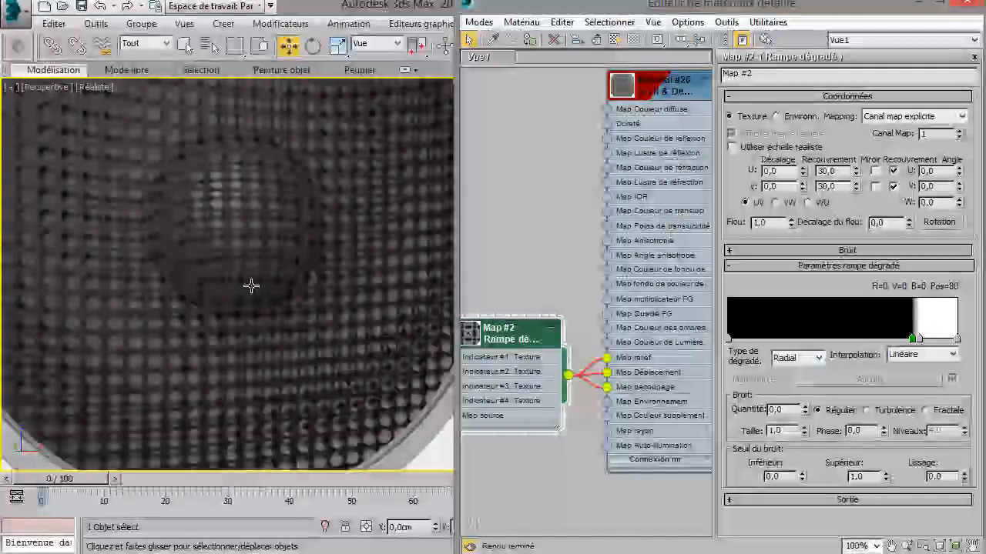
scroll(281, 305, up, 2)
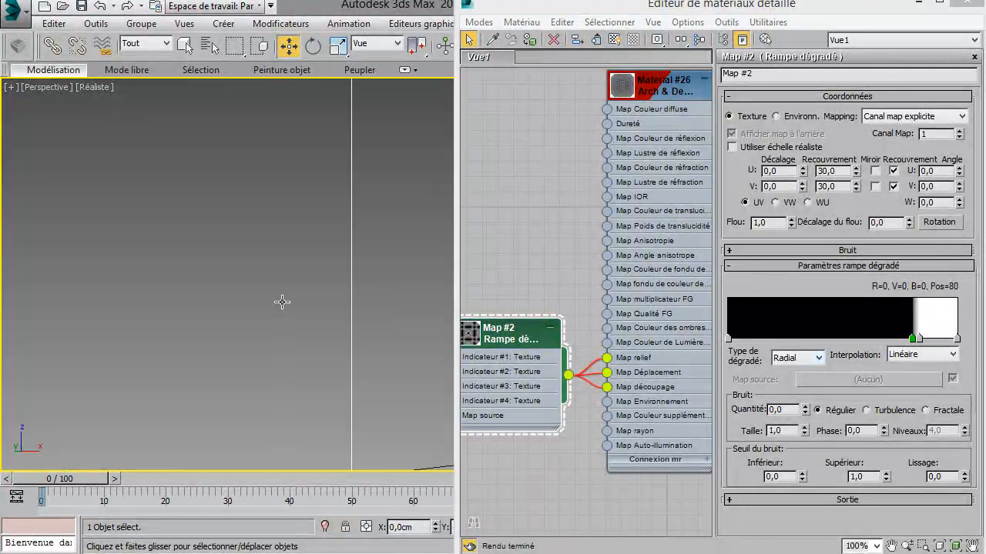
scroll(281, 304, down, 2)
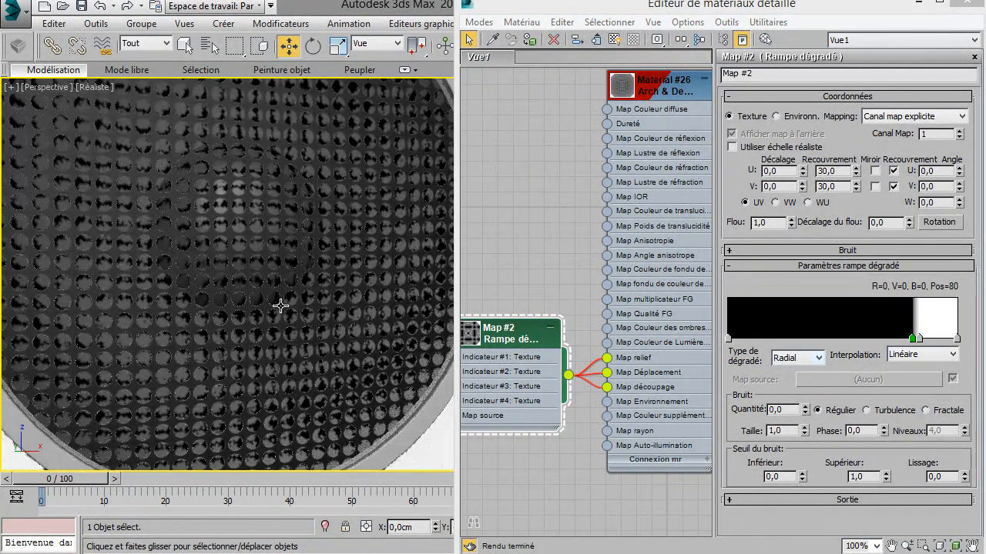
scroll(280, 306, down, 4)
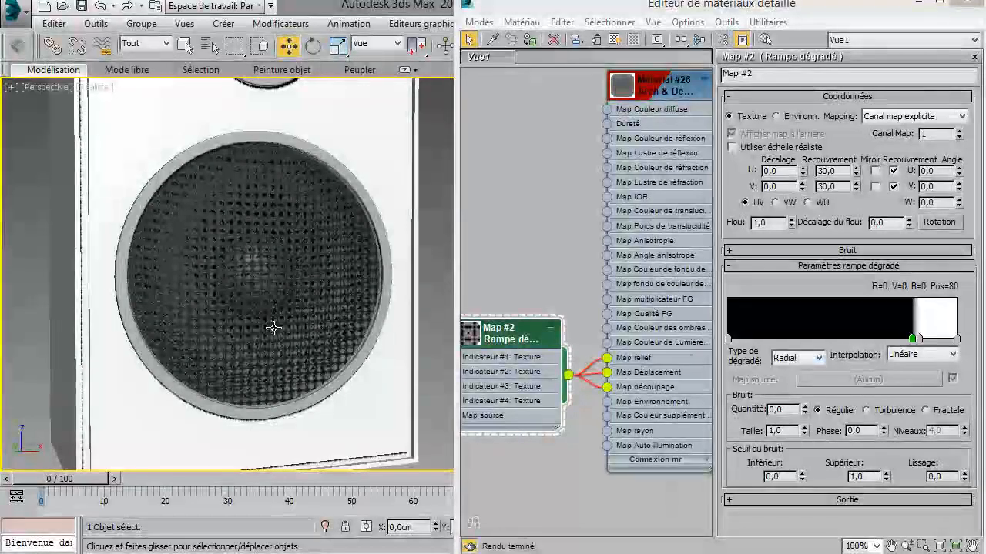
scroll(274, 328, down, 2)
middle_drag(264, 338, 255, 408)
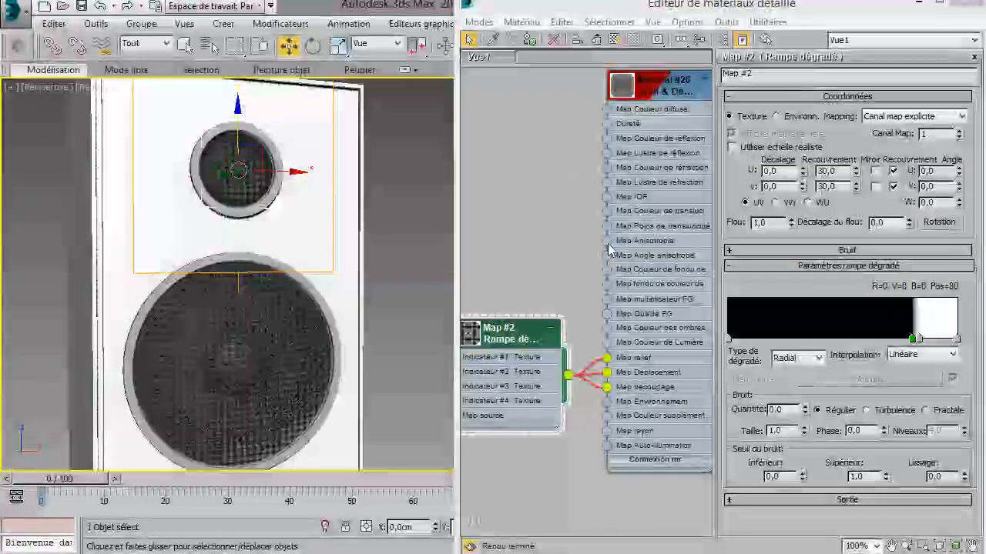
Step: Add a new mental ray Arch & Design material beside the grille material in the node view
scroll(548, 222, down, 4)
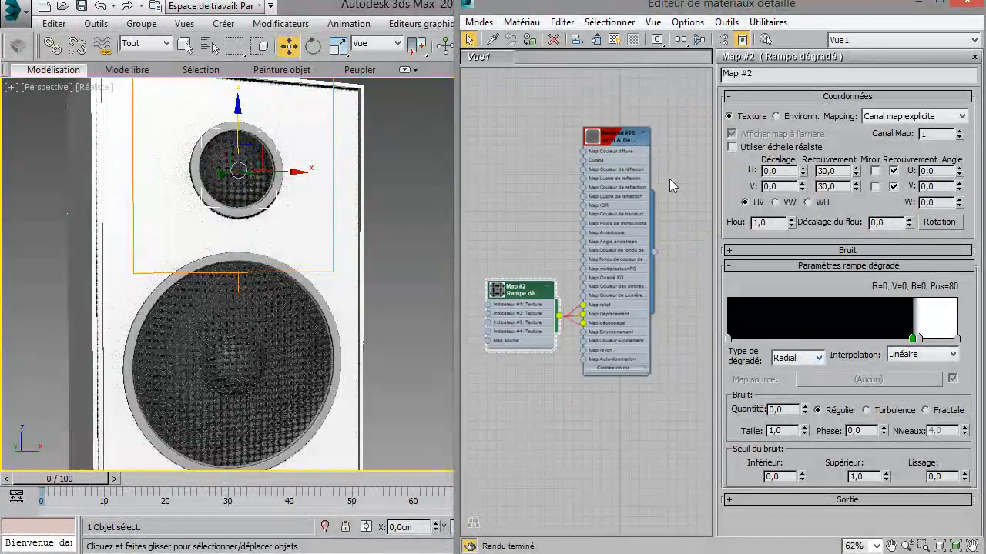
right_click(688, 152)
mouse_move(767, 202)
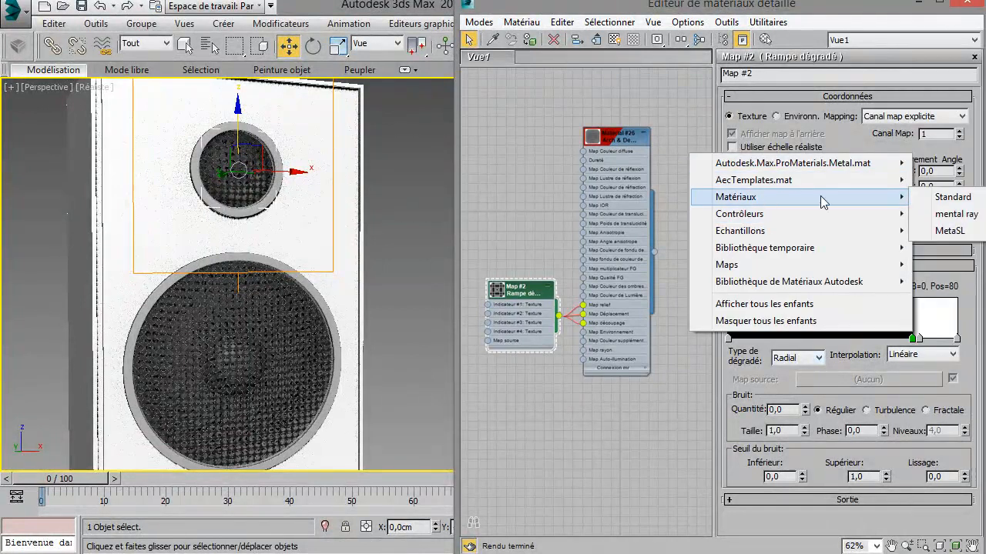
click(985, 214)
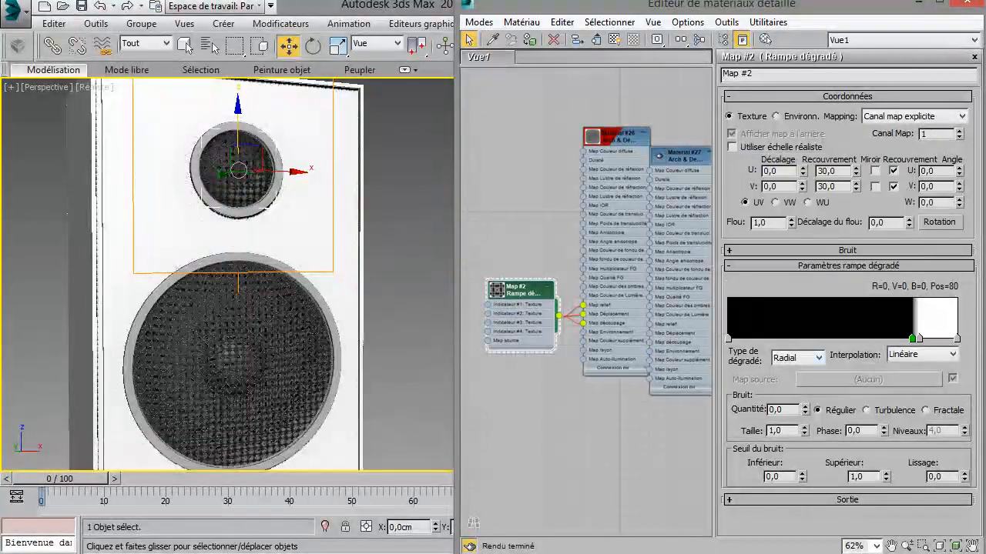
Step: Collapse the grille material's node, move it away from the new material and lay out its children
click(643, 136)
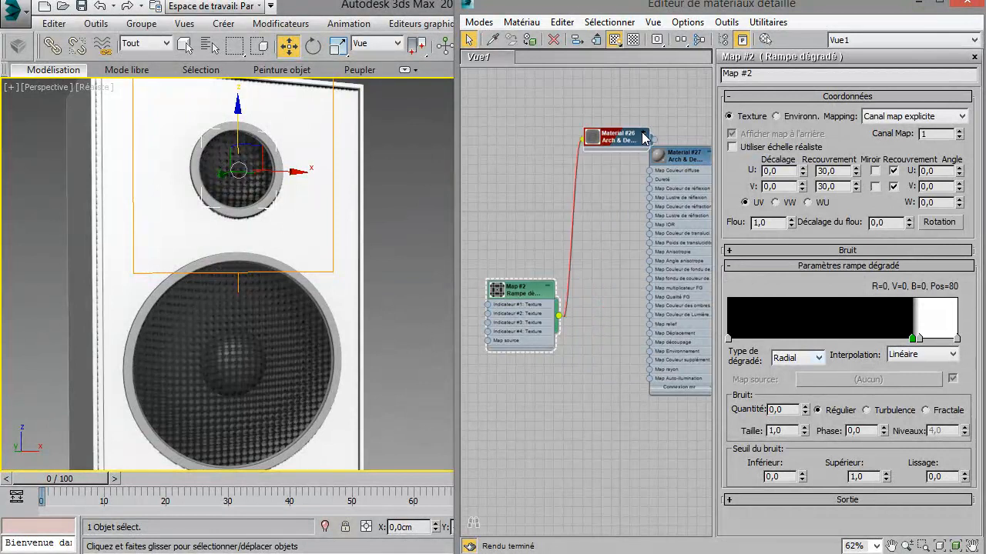
drag(623, 145, 538, 140)
right_click(538, 139)
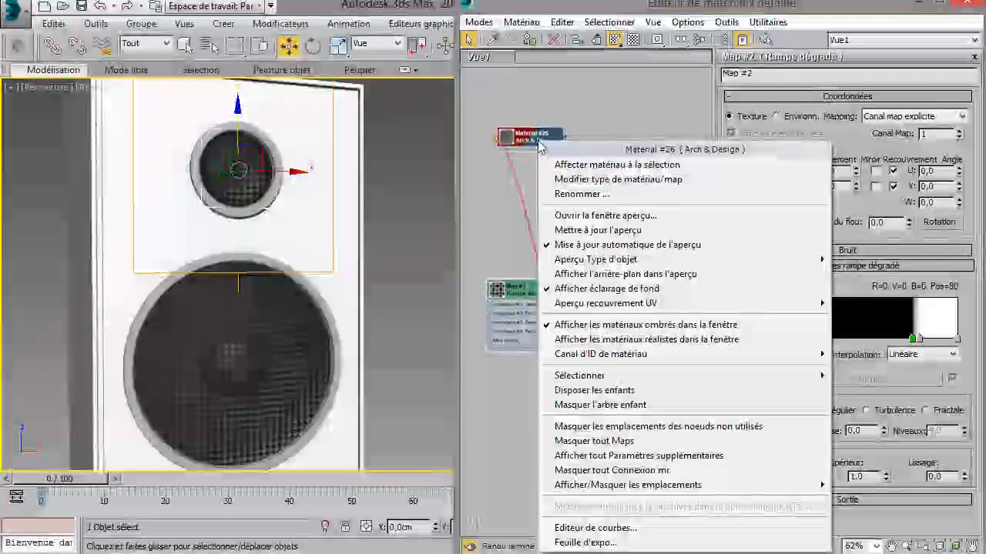
click(609, 393)
middle_drag(571, 273, 631, 344)
middle_drag(648, 240, 469, 221)
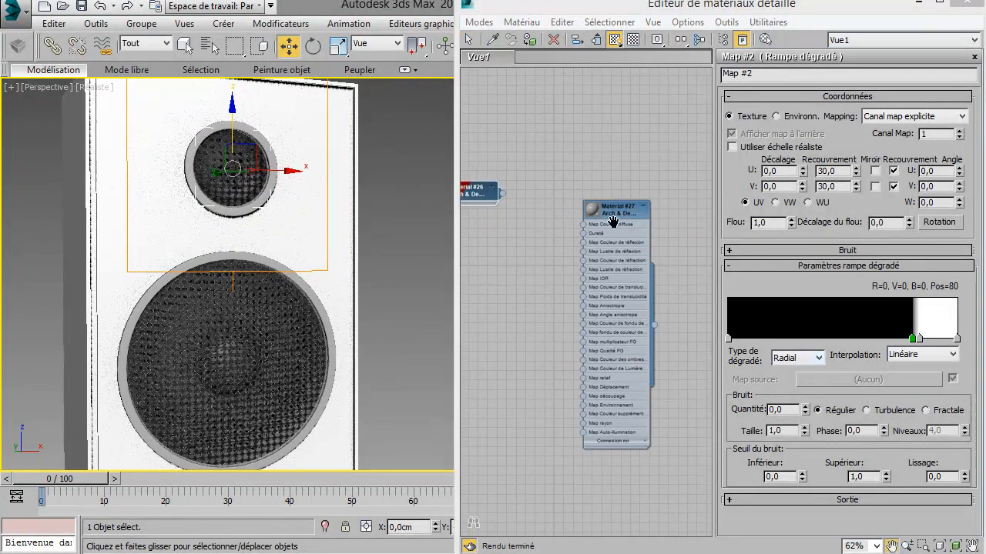
Step: Apply the Finition perle template to the new Arch & Design material and set its diffuse colour to white (1,0 for each channel)
click(621, 219)
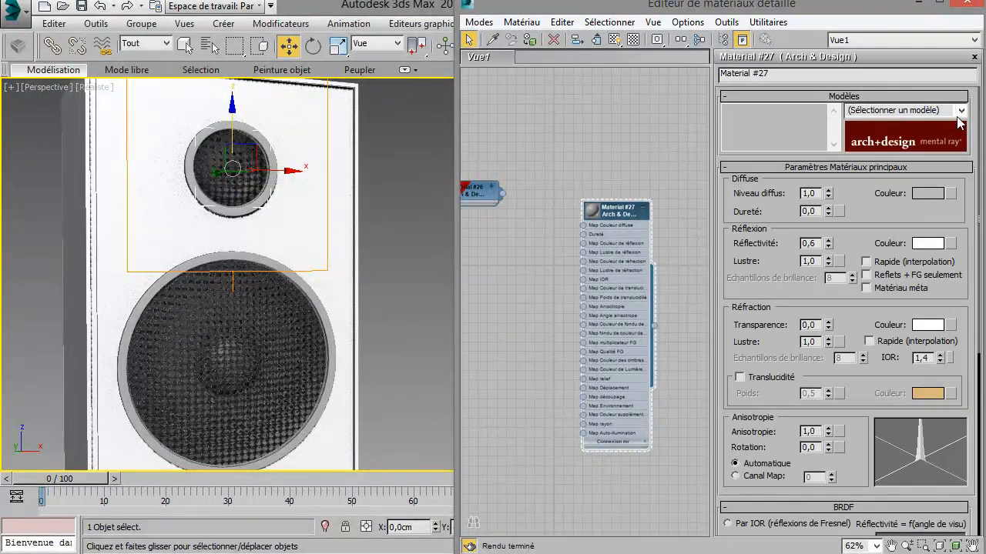
click(960, 110)
click(916, 134)
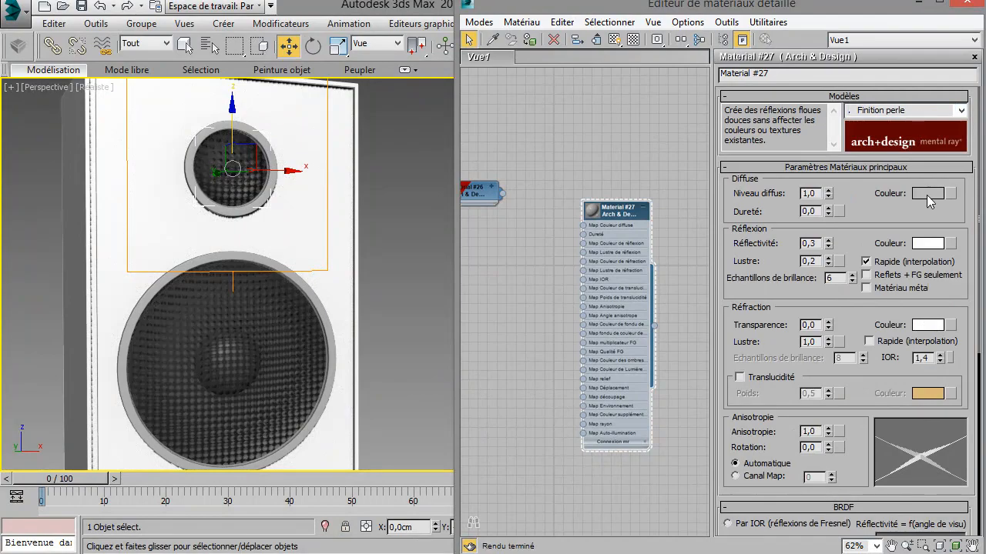
click(916, 194)
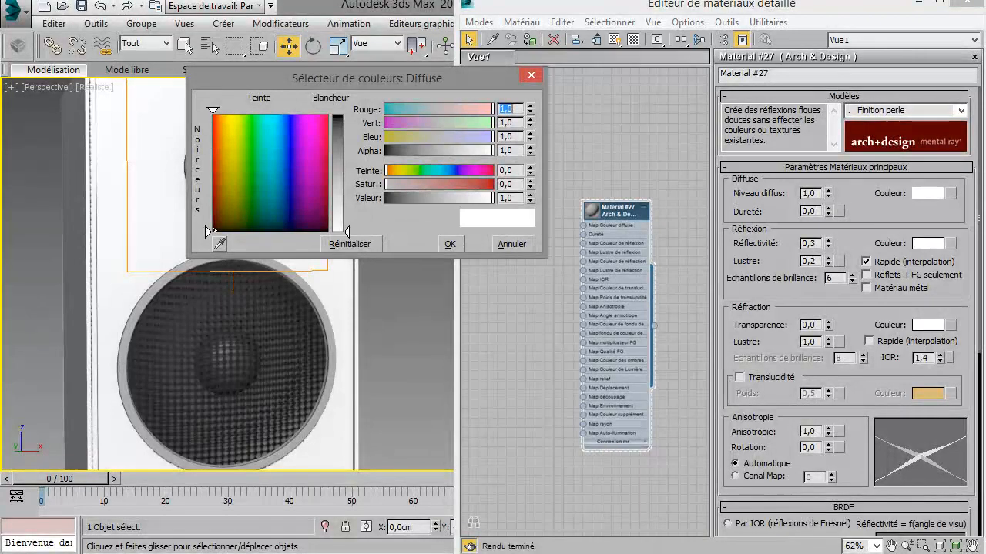
click(449, 244)
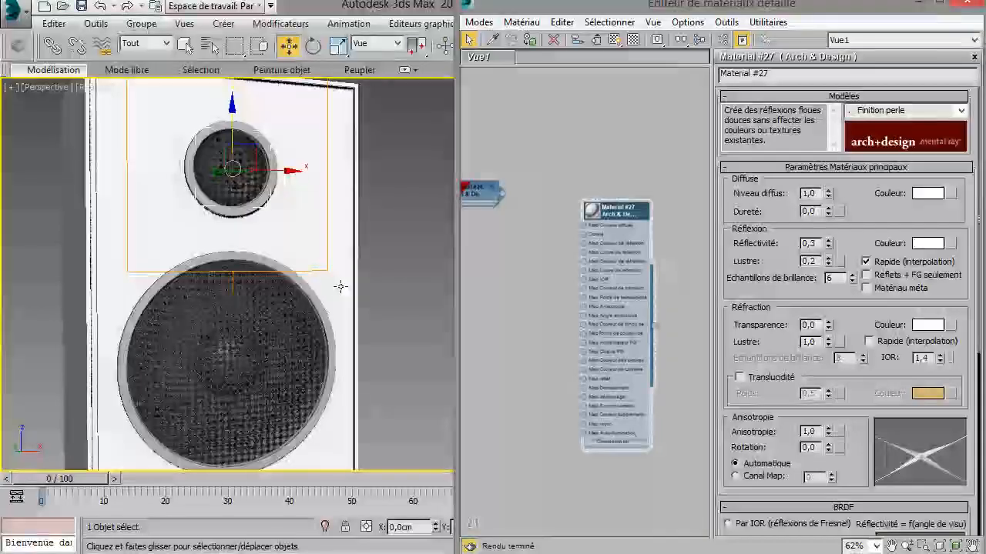
Step: Apply the "Permettre l'amélioration de..." template to the white material and select the ring around the large speaker
click(905, 111)
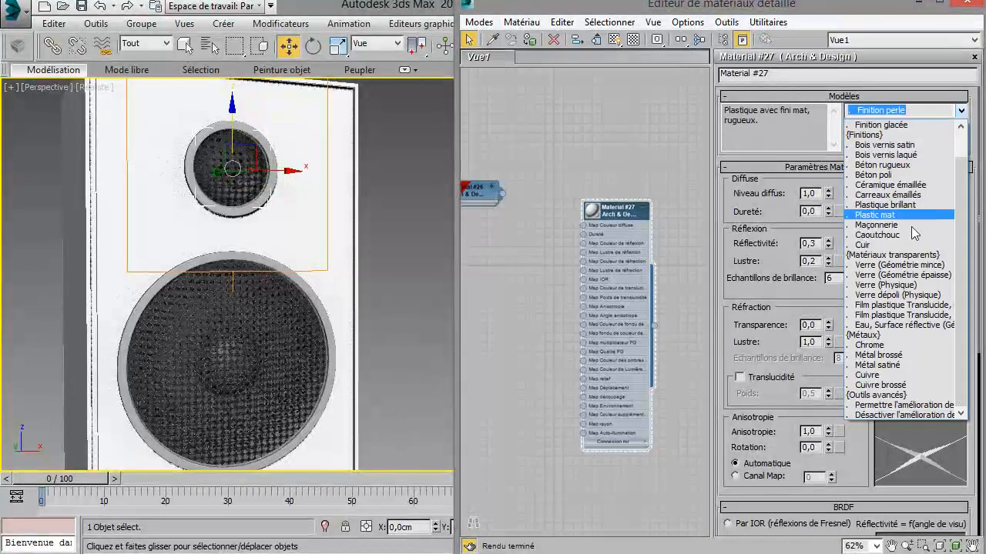
click(905, 408)
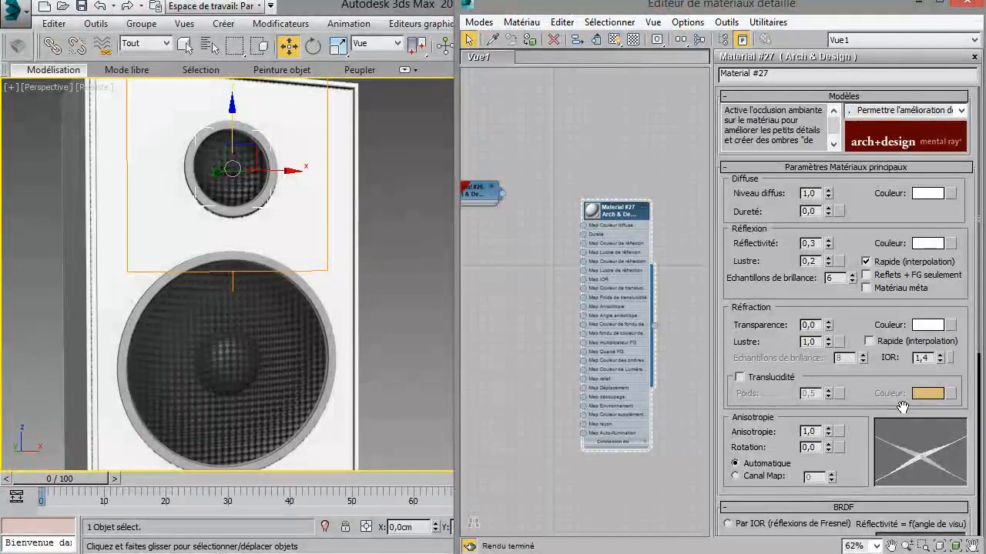
click(657, 151)
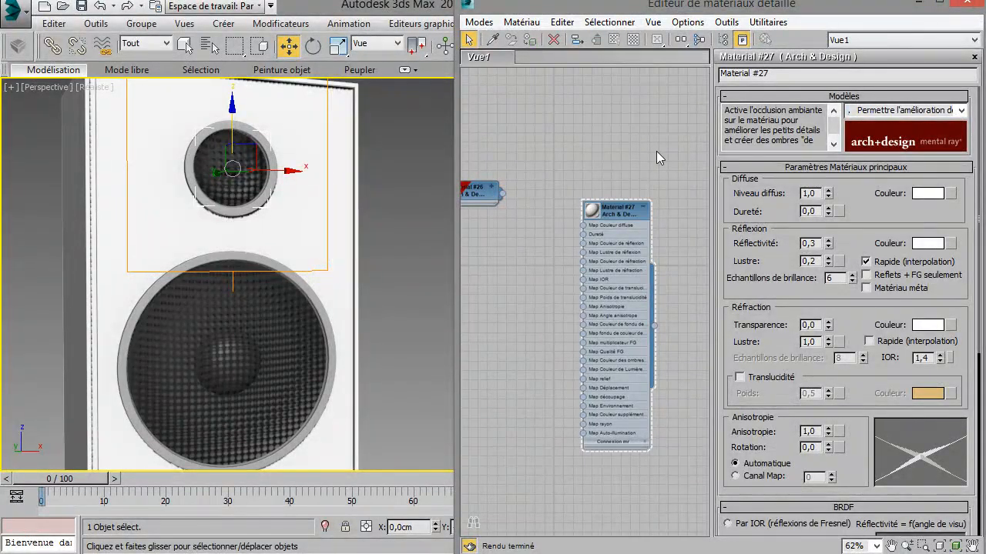
click(254, 261)
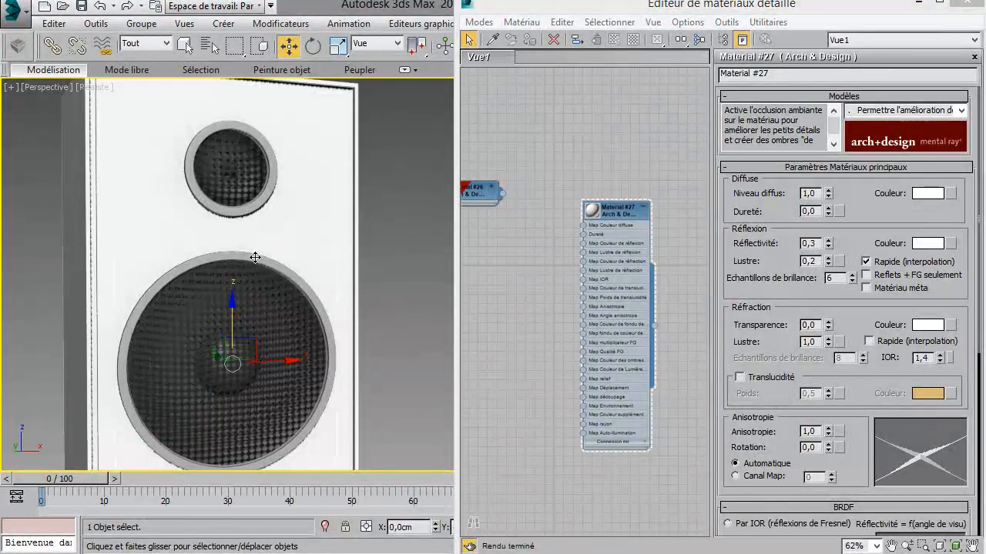
right_click(676, 210)
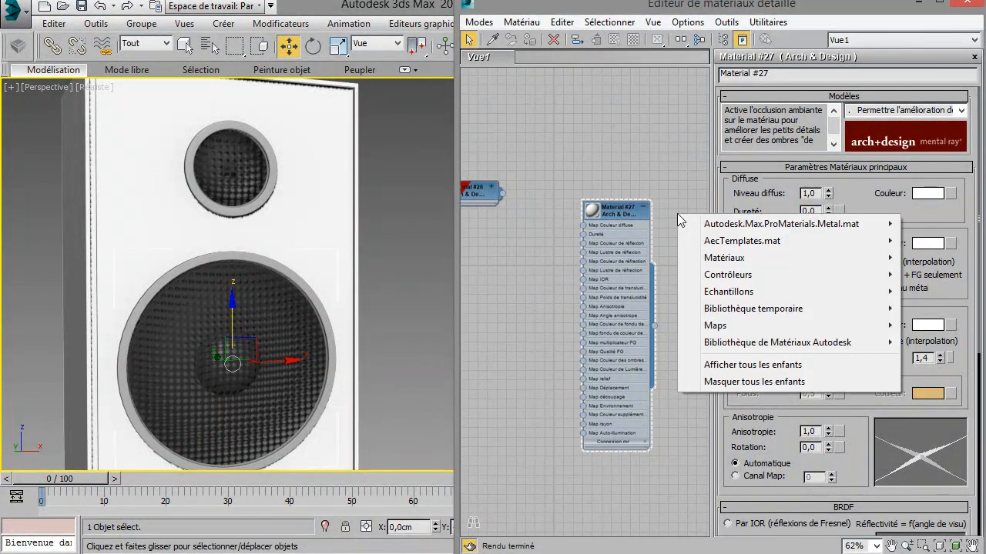
mouse_move(724, 257)
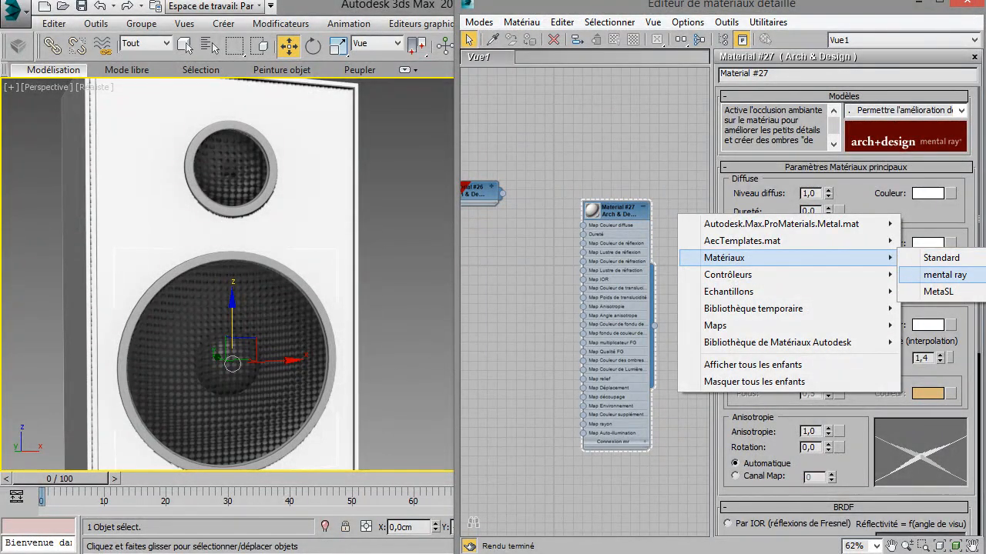
right_click(488, 107)
mouse_move(577, 146)
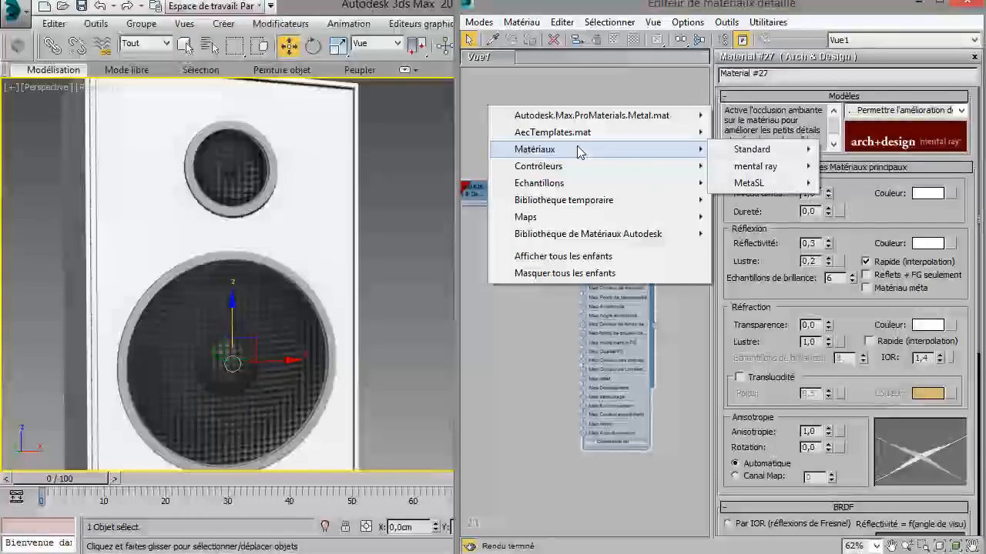
mouse_move(768, 171)
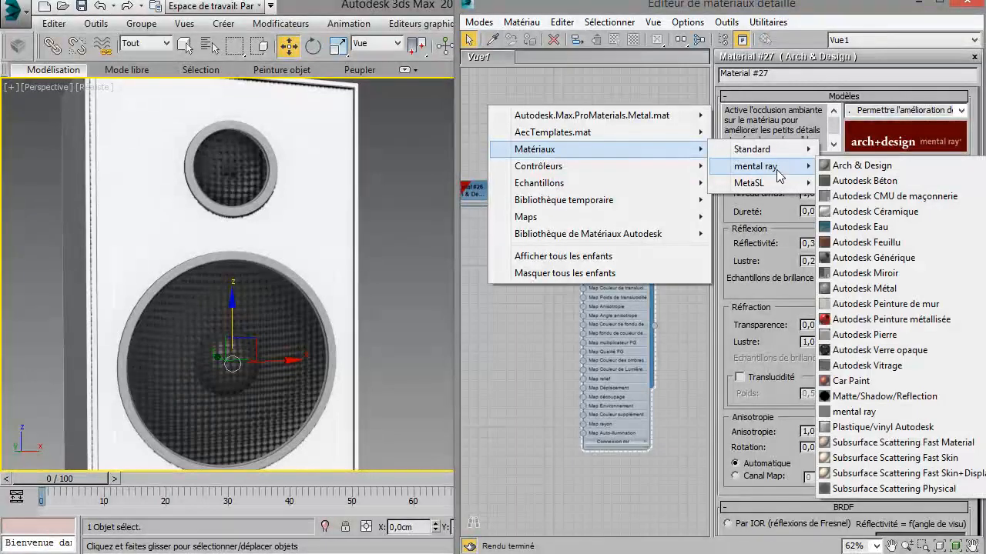
click(909, 181)
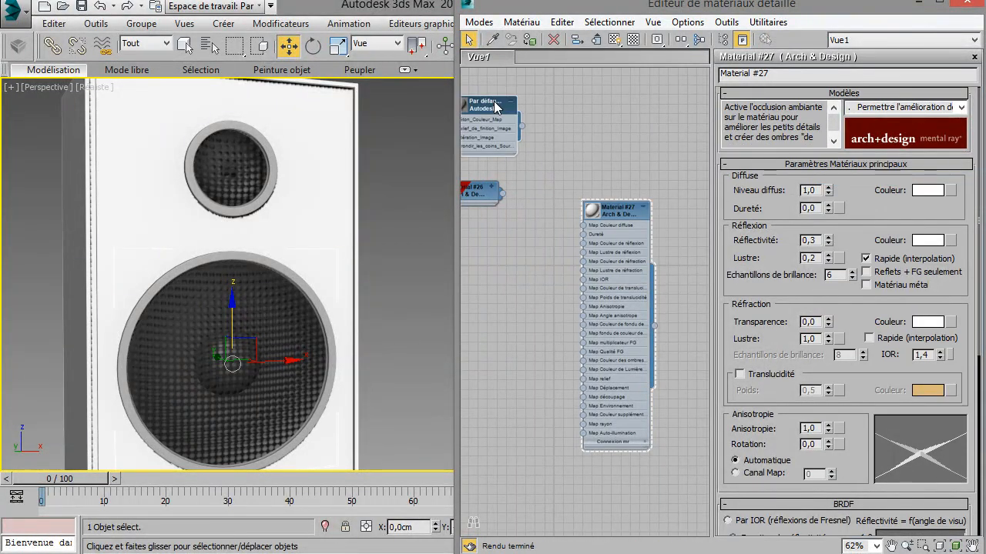
key(Delete)
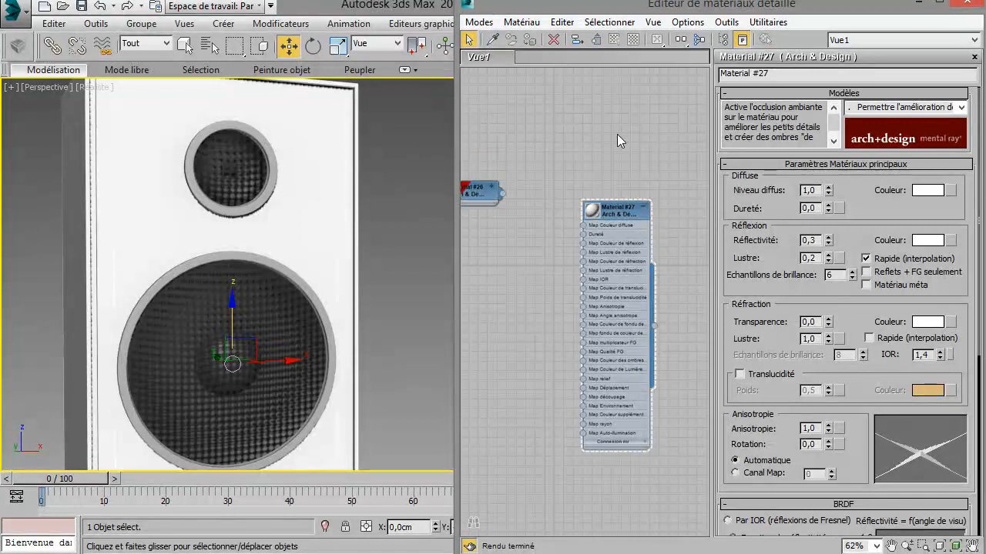
Step: Add another mental ray Arch & Design material and place its node in the free area above the white material's node
right_click(617, 134)
mouse_move(698, 180)
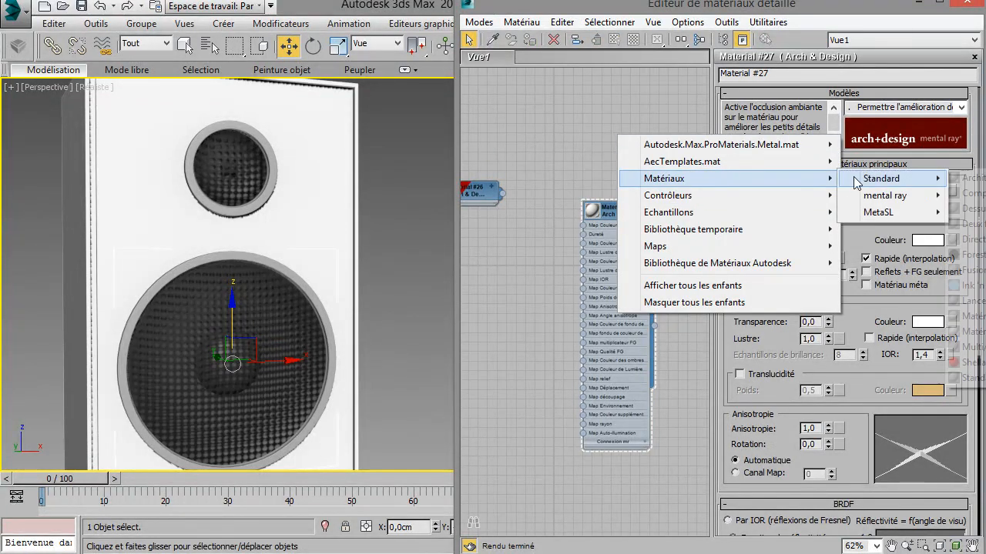
right_click(465, 96)
mouse_move(539, 141)
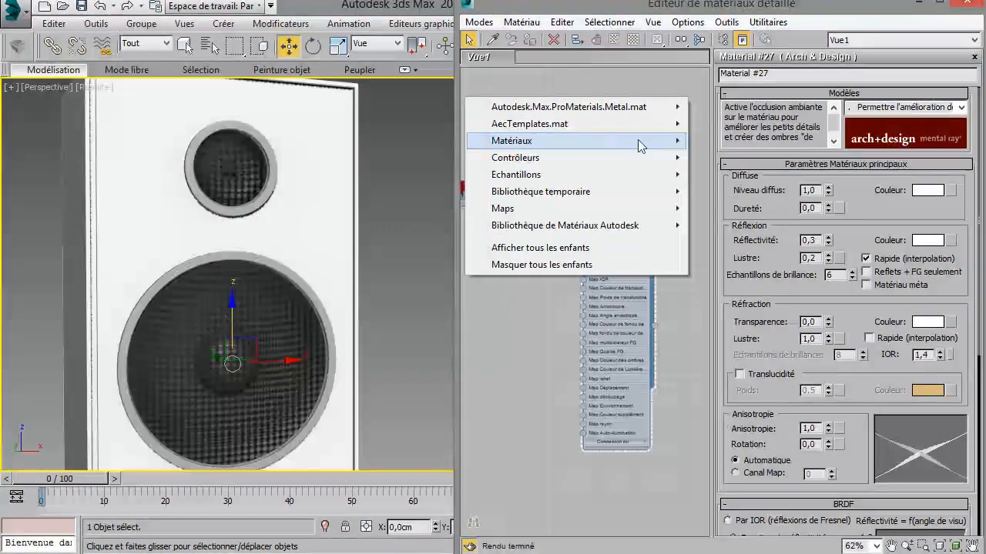
mouse_move(753, 161)
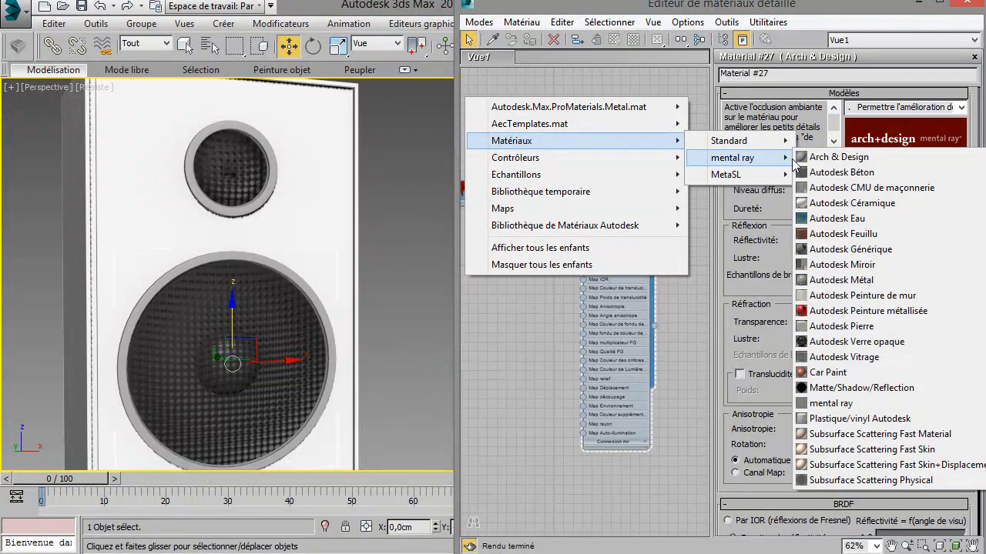
click(851, 161)
drag(469, 100, 545, 110)
Step: Collapse the two newest Arch & Design nodes and arrange all nodes of the view in a row
click(643, 208)
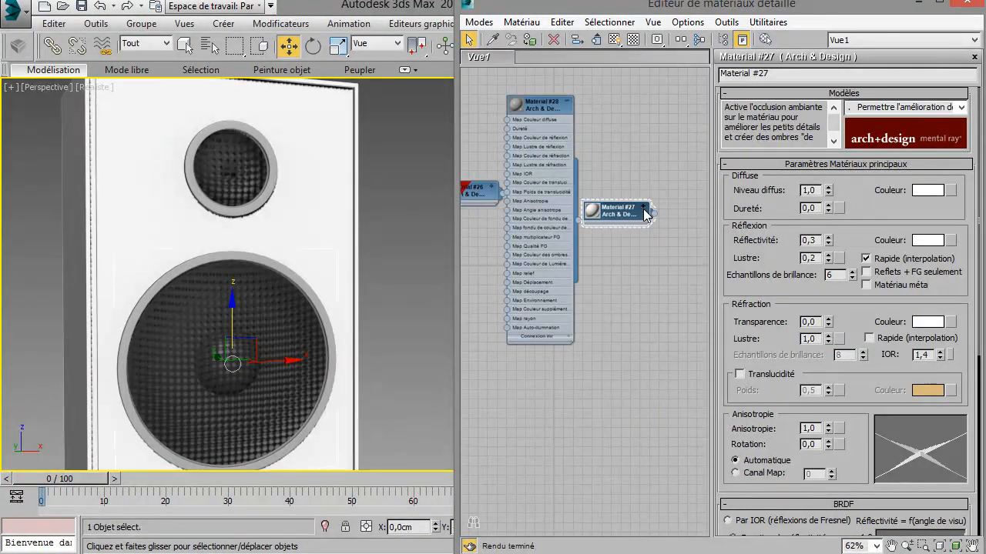
click(567, 100)
drag(549, 114, 570, 142)
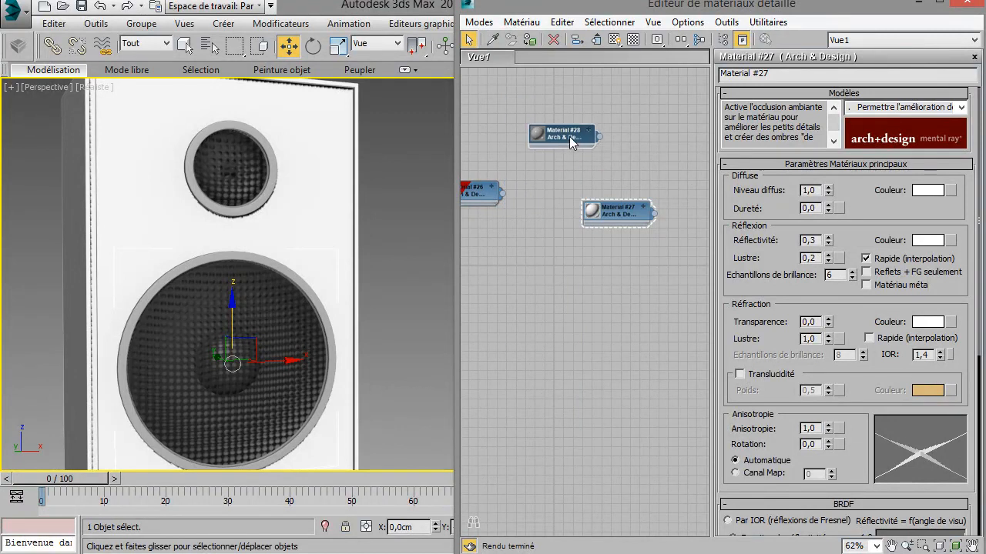
click(680, 39)
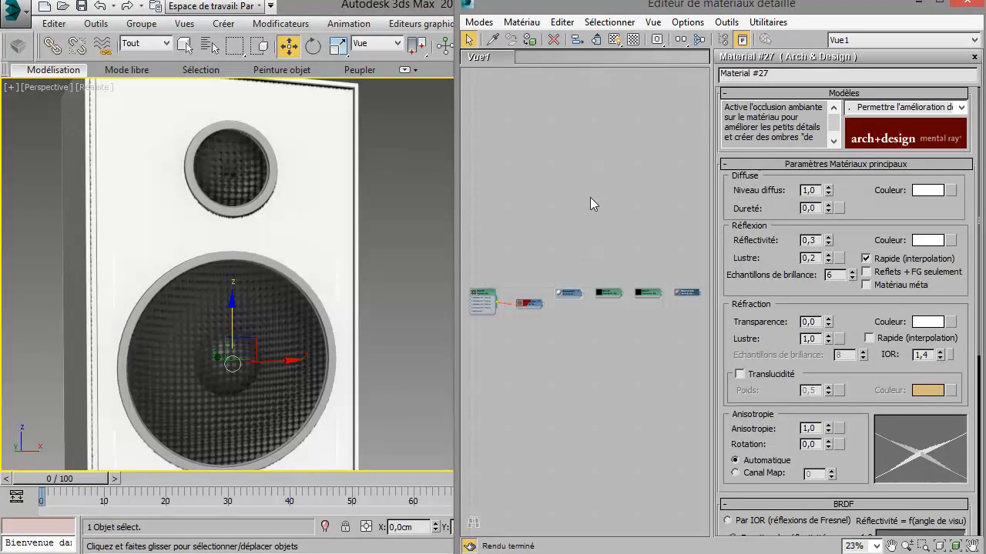
Step: Delete the two unused Autodesk Bitmap map nodes left in the view
scroll(586, 198, up, 8)
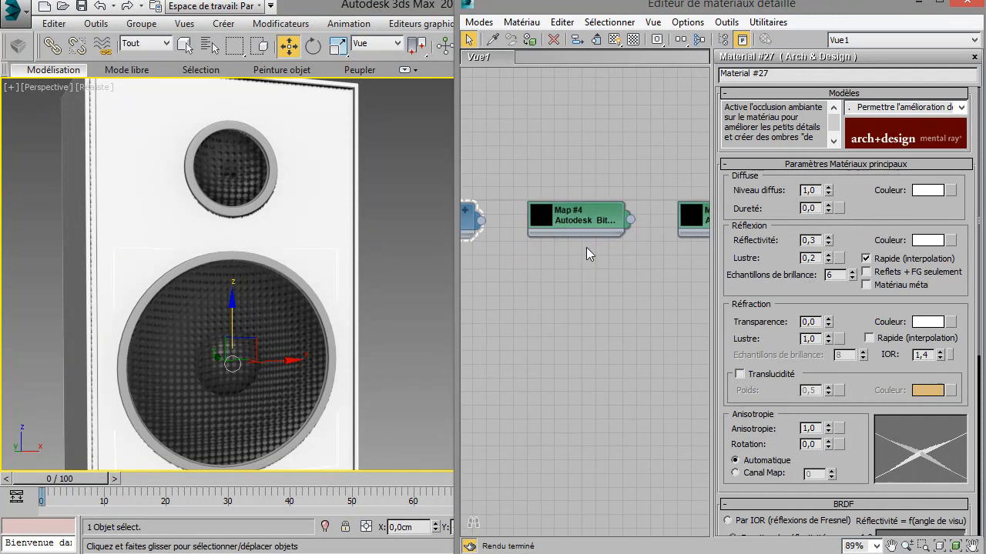
click(583, 231)
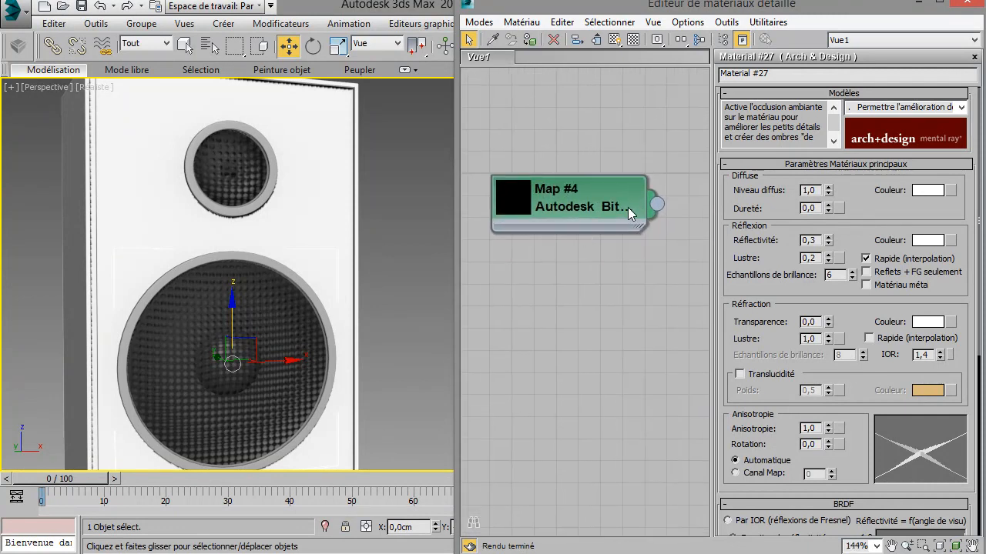
scroll(595, 209, up, 2)
scroll(594, 209, down, 8)
drag(579, 173, 661, 258)
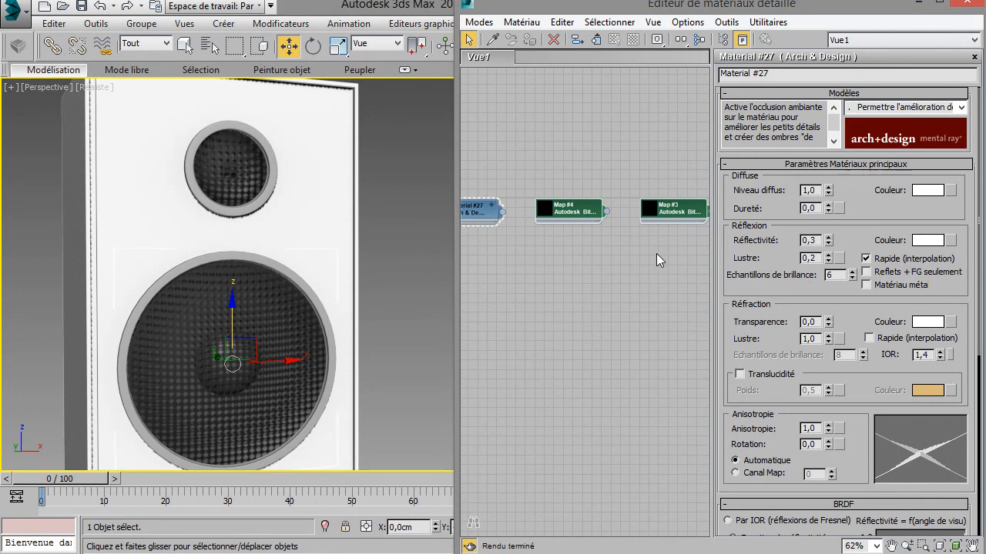
key(Delete)
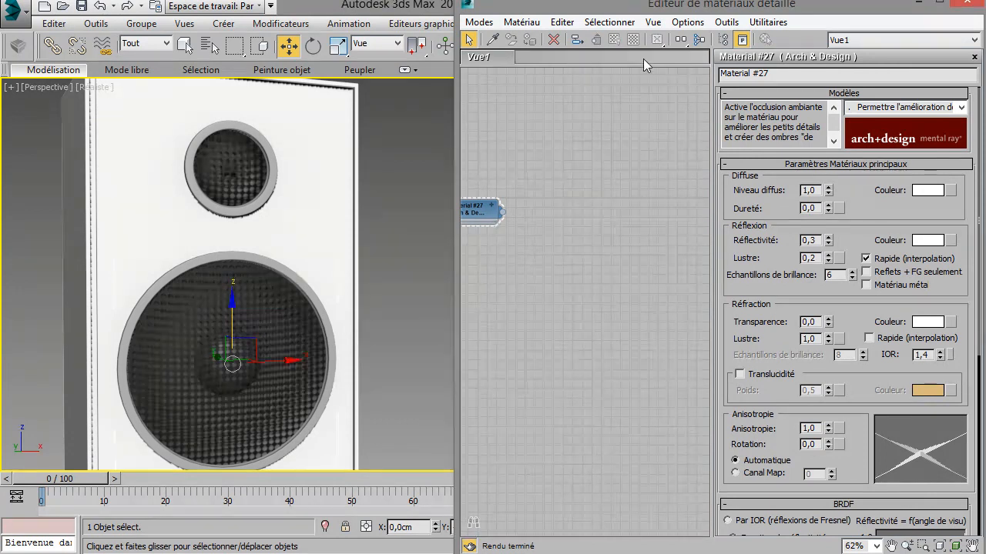
Step: Apply the "Métal brossé" template to Material #28, the unused Arch & Design material meant for the rings
click(678, 43)
scroll(623, 255, up, 5)
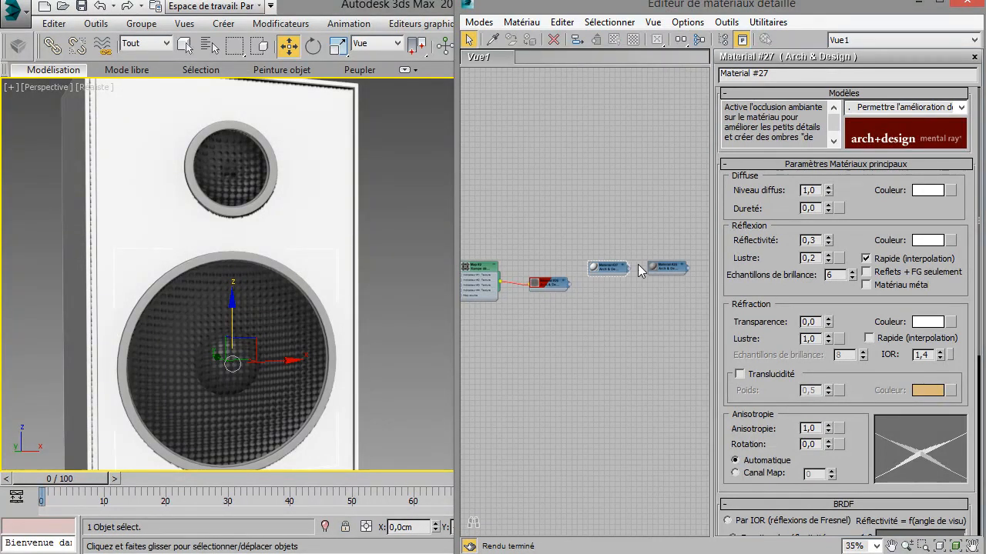
double_click(677, 274)
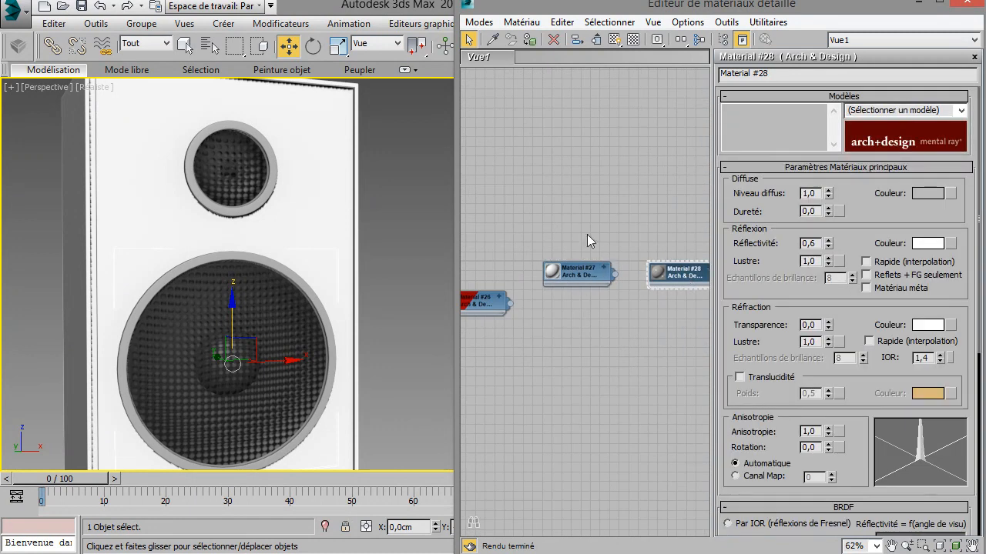
click(945, 110)
scroll(952, 255, down, 2)
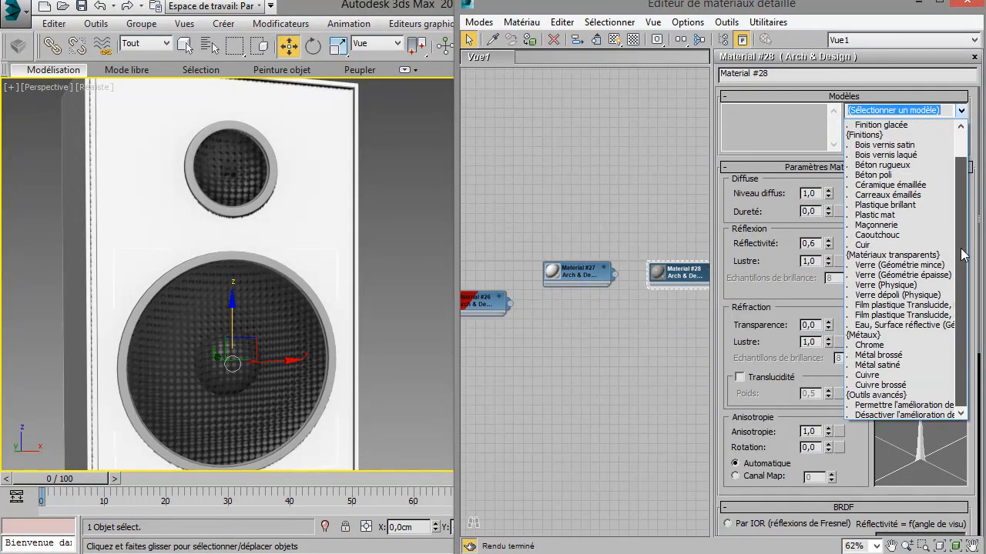
click(886, 355)
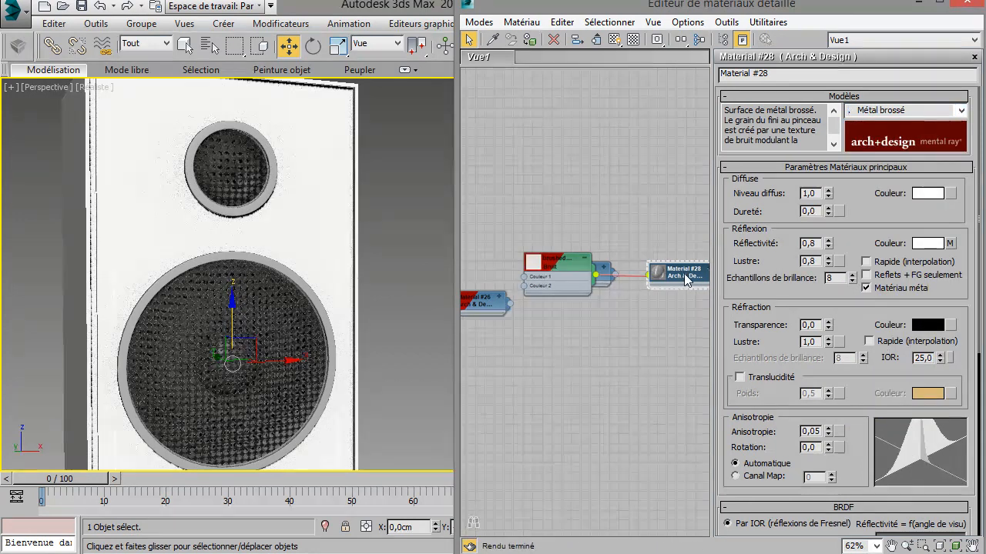
Step: Move the brushed noise map node below the white material's node and show its link to the brushed metal material
right_click(687, 281)
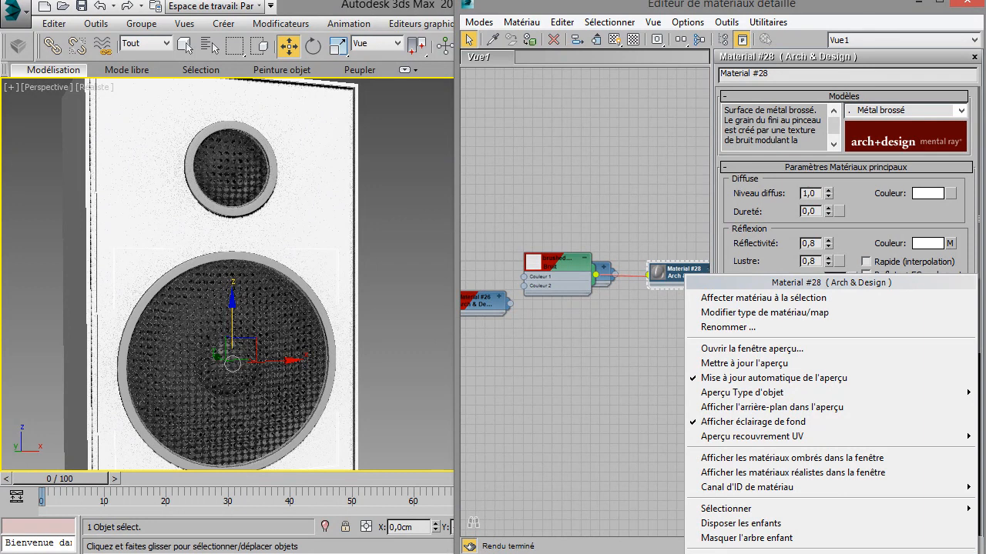
click(737, 538)
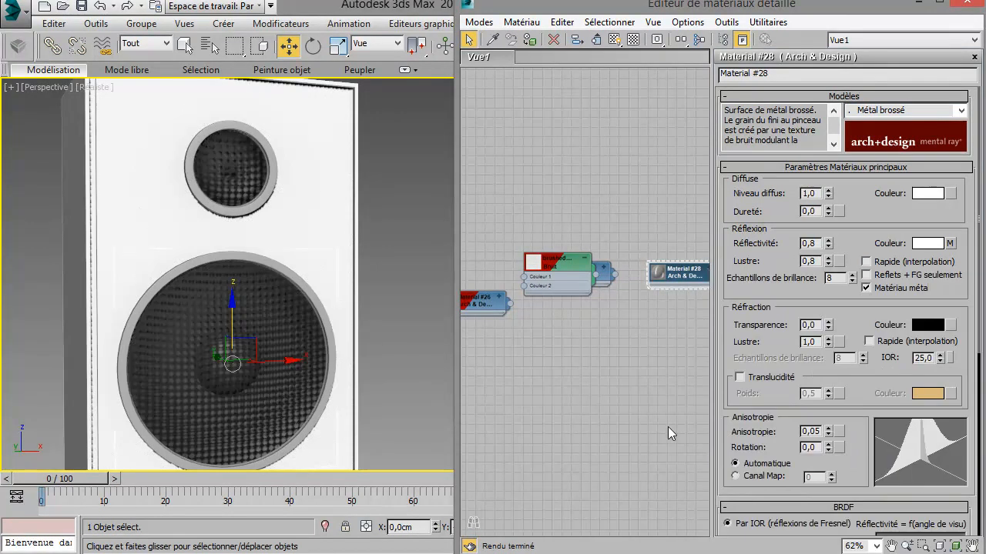
drag(556, 270, 567, 365)
scroll(567, 365, down, 3)
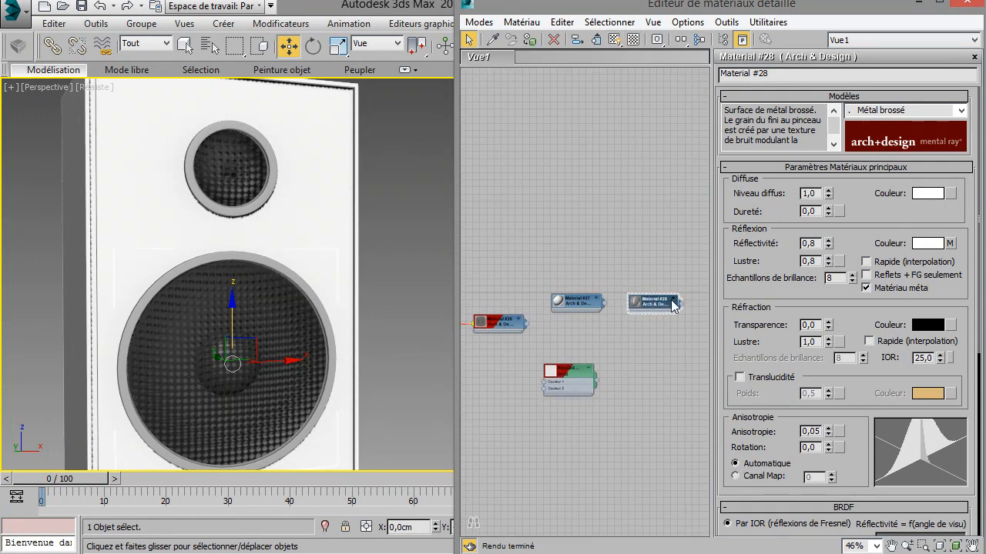
right_click(670, 304)
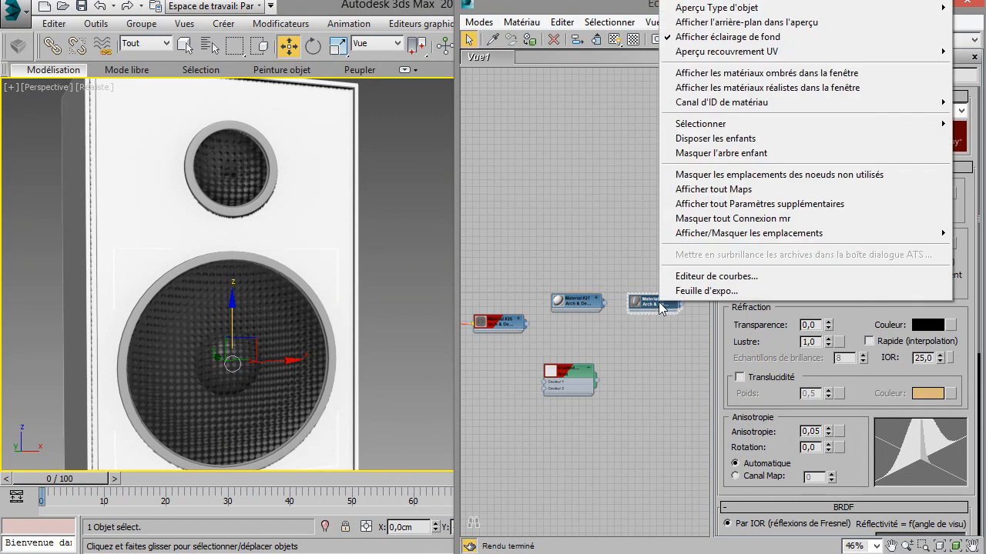
click(730, 190)
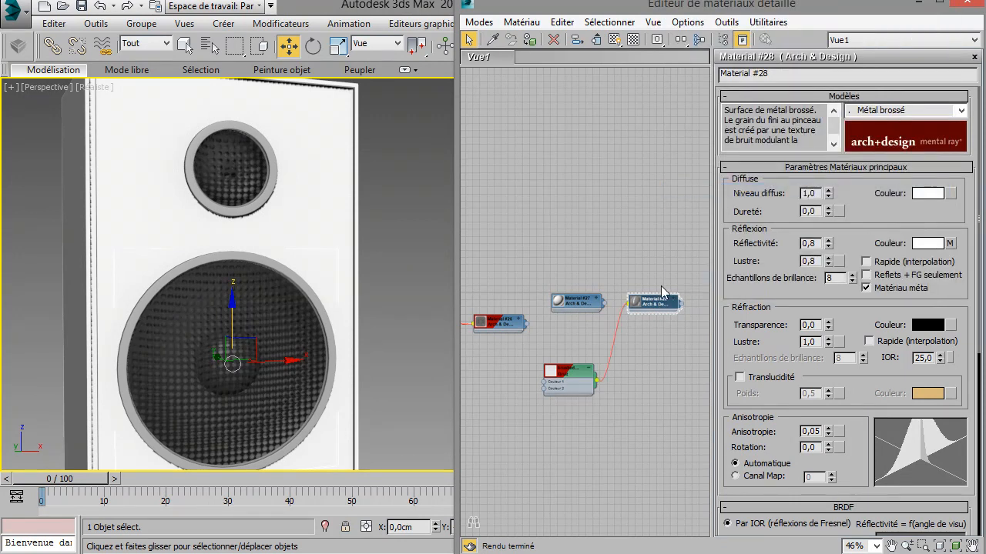
Step: Add another mental ray Arch & Design material in the free area above the existing nodes and open its parameters
middle_drag(572, 231, 532, 234)
right_click(672, 160)
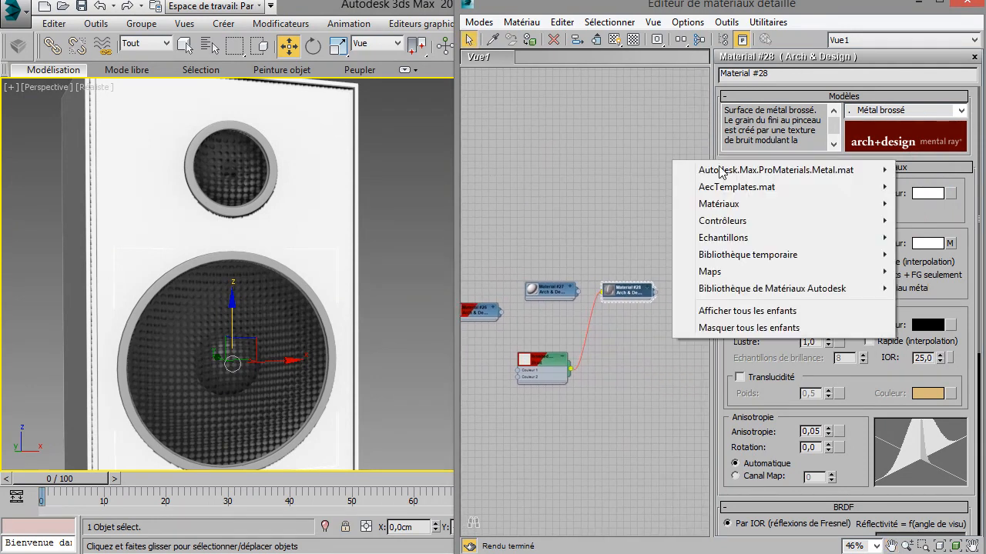
mouse_move(749, 207)
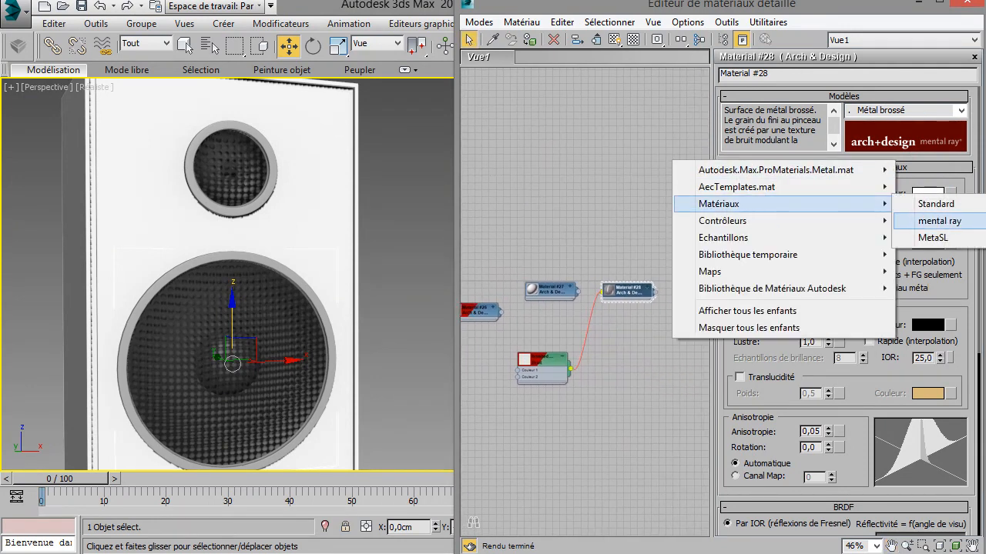
click(985, 221)
double_click(669, 166)
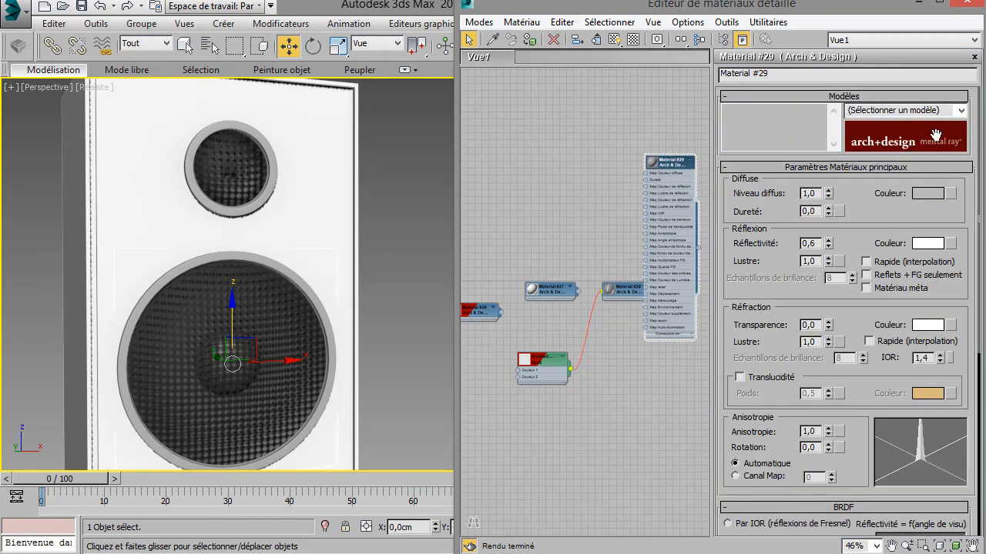
Step: Apply the "Caoutchouc" template and the "Permettre l'amélioration de..." template to the new Arch & Design material
click(962, 110)
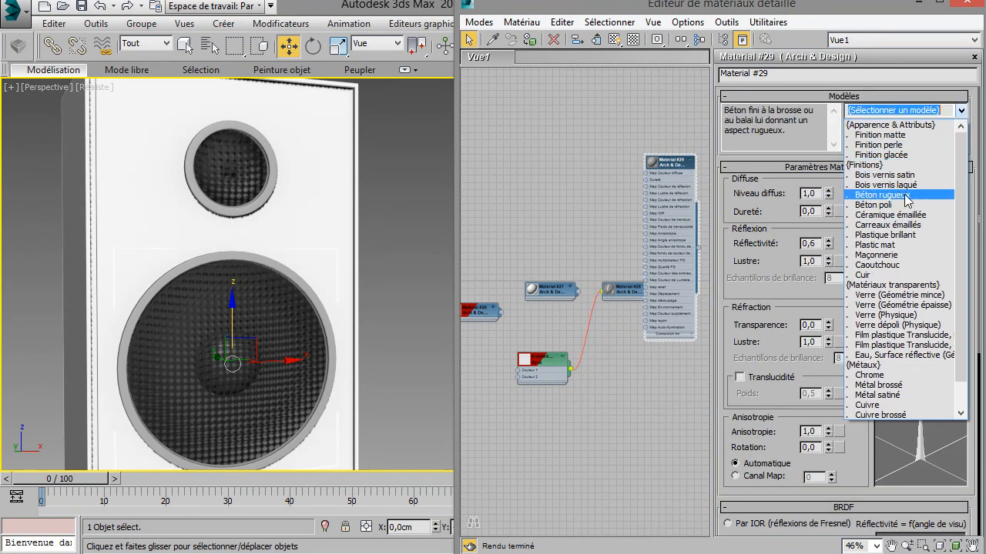
click(878, 264)
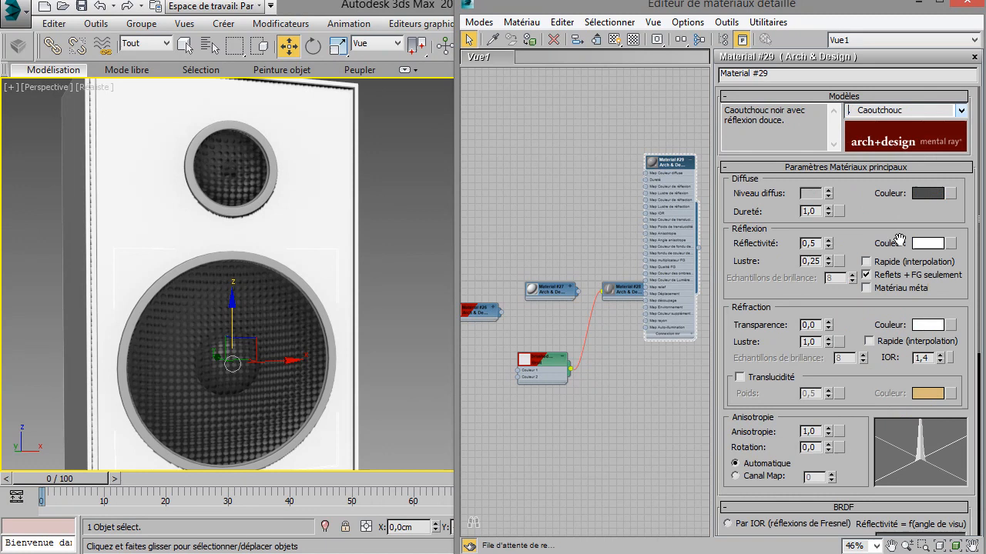
click(962, 110)
click(893, 406)
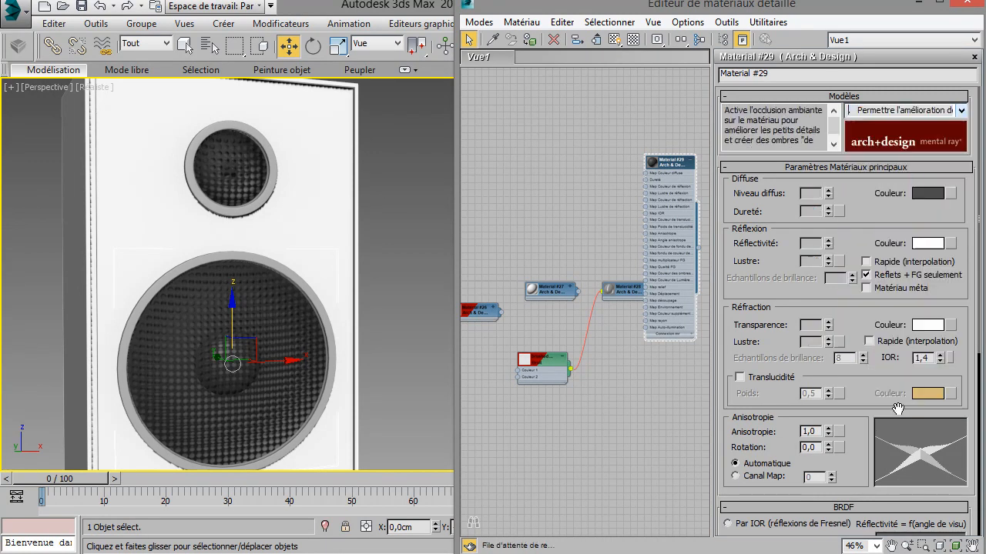
Step: Collapse the rubber material's node and arrange all nodes of the view vertically
click(692, 162)
drag(682, 44, 682, 64)
click(680, 60)
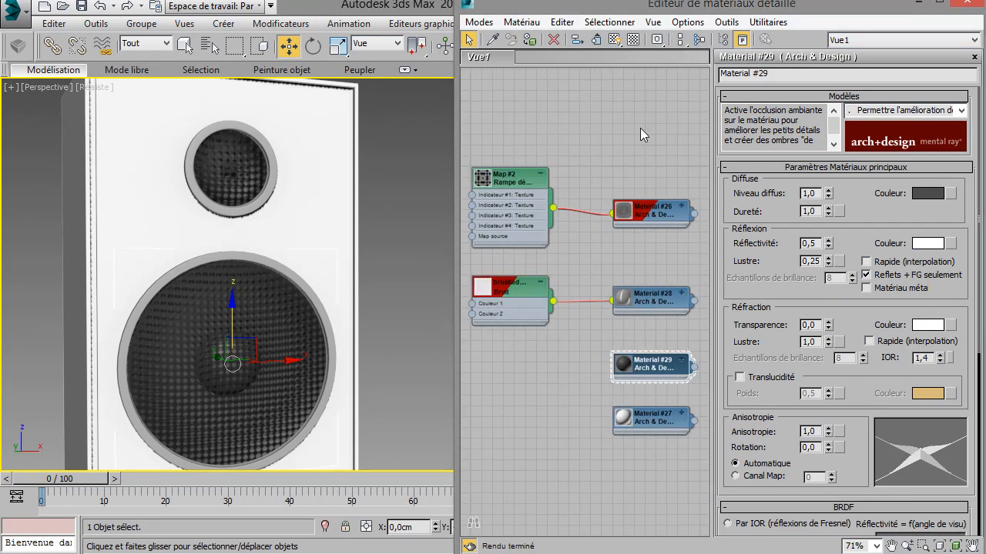
click(548, 352)
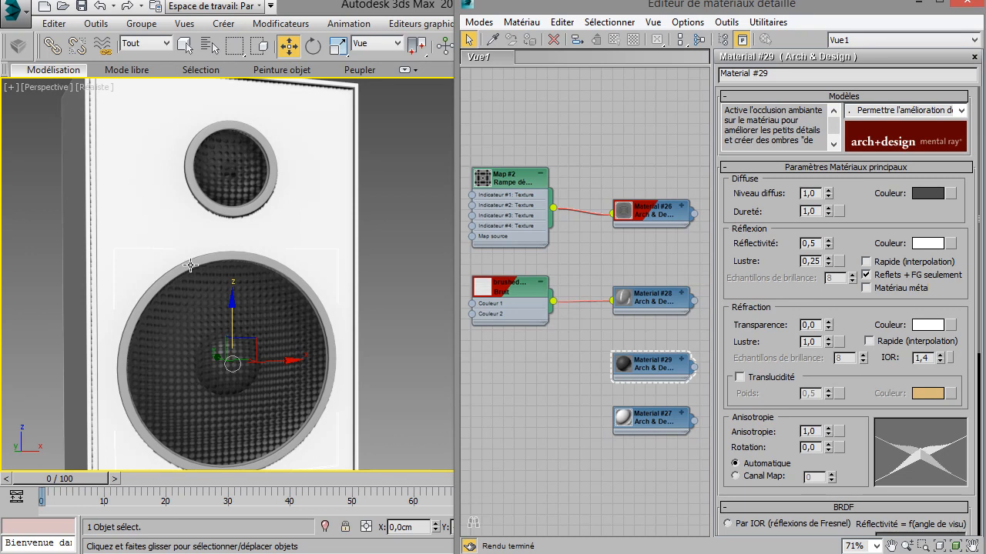
Step: Add the small speaker's ring to the selection and assign the brushed metal material to both rings
ctrl+click(193, 188)
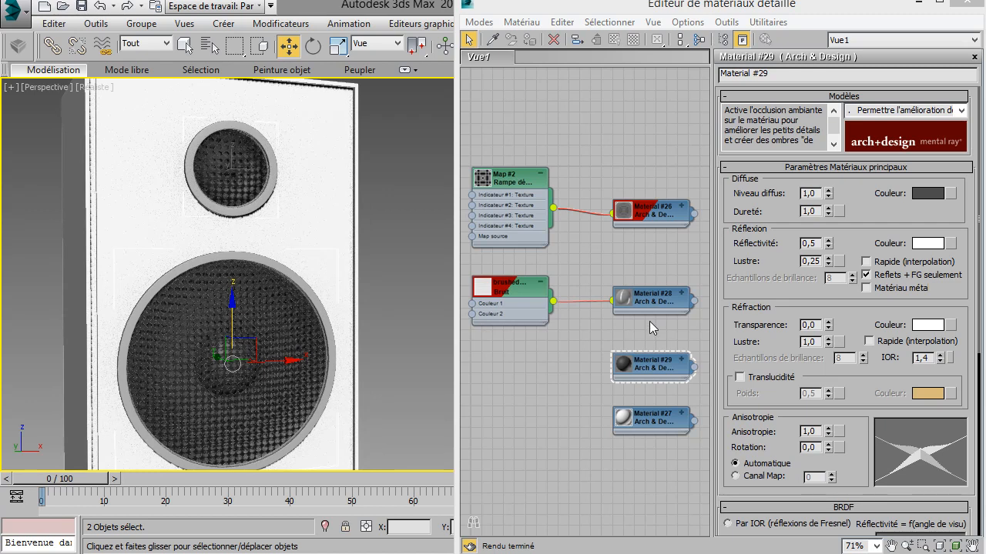
click(647, 303)
click(530, 42)
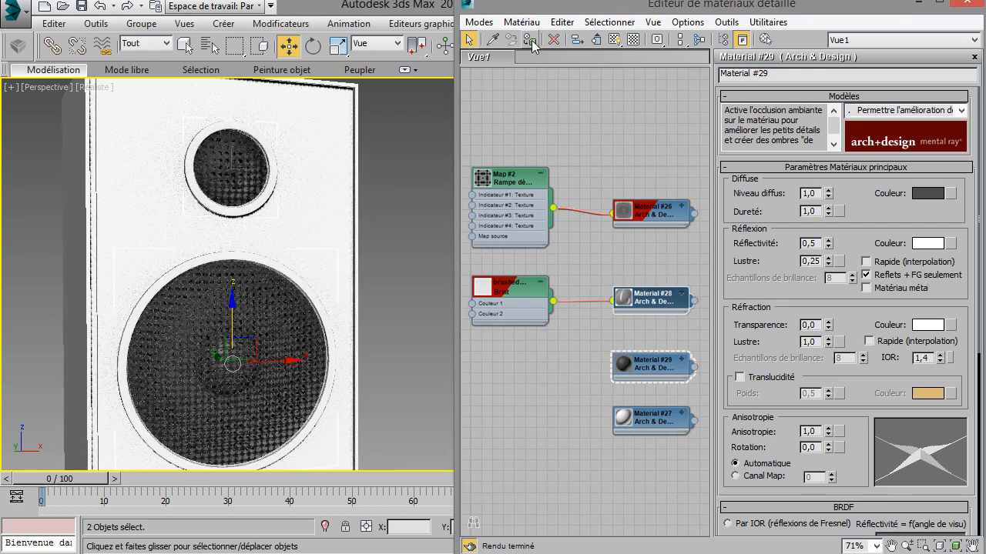
Step: Add a planar Mapping UVW modifier to both rings, aligned to the Y axis and fitted to them
click(921, 3)
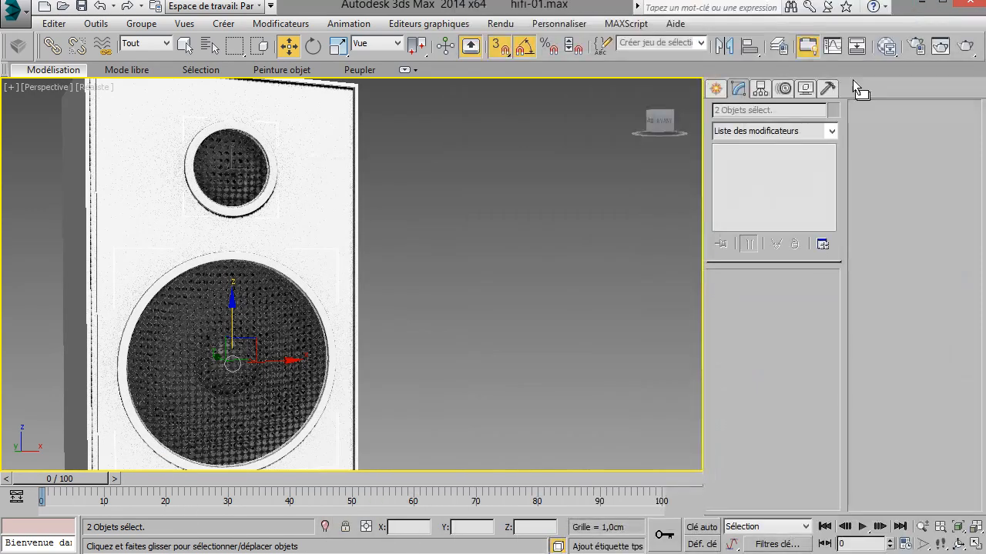
click(832, 130)
drag(833, 181, 853, 352)
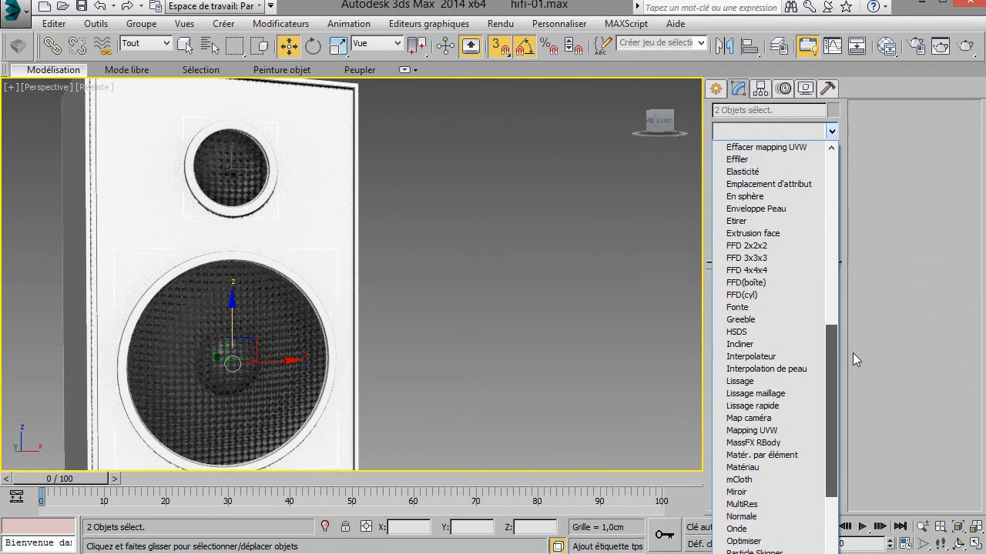
click(752, 430)
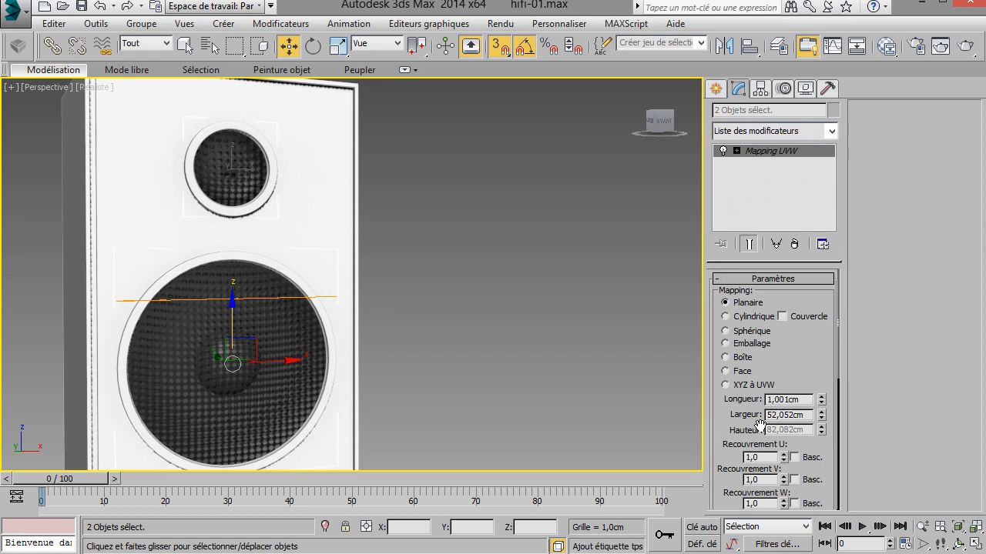
scroll(725, 436, down, 5)
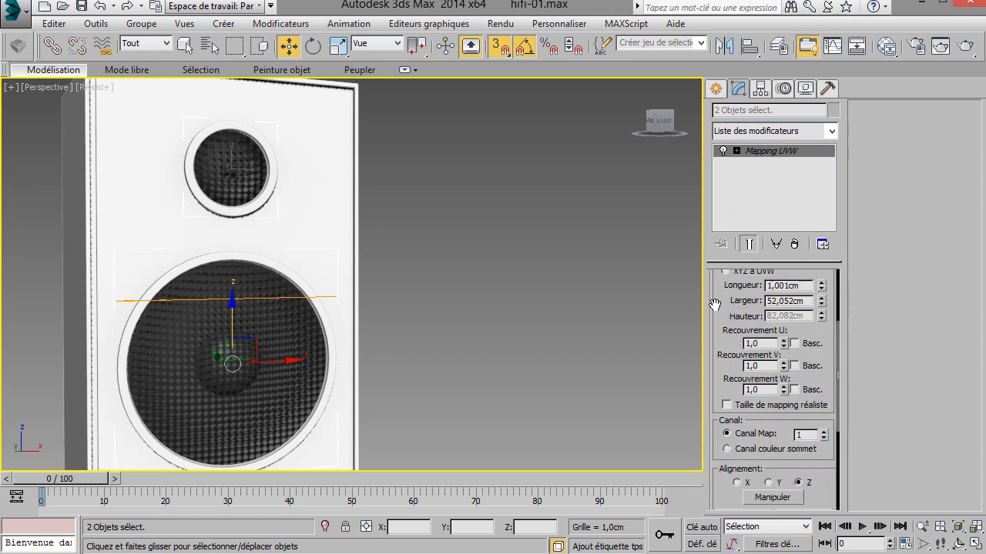
click(768, 405)
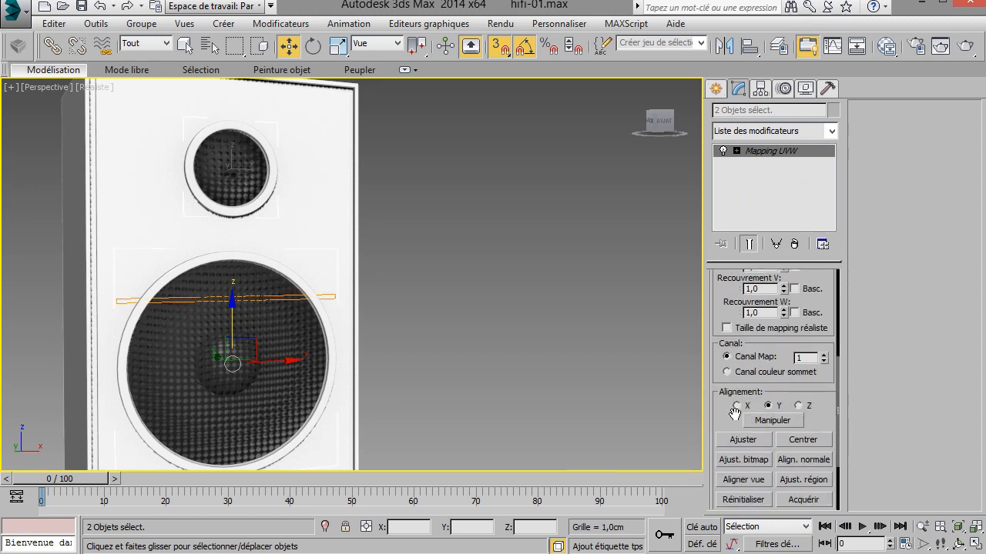
click(739, 443)
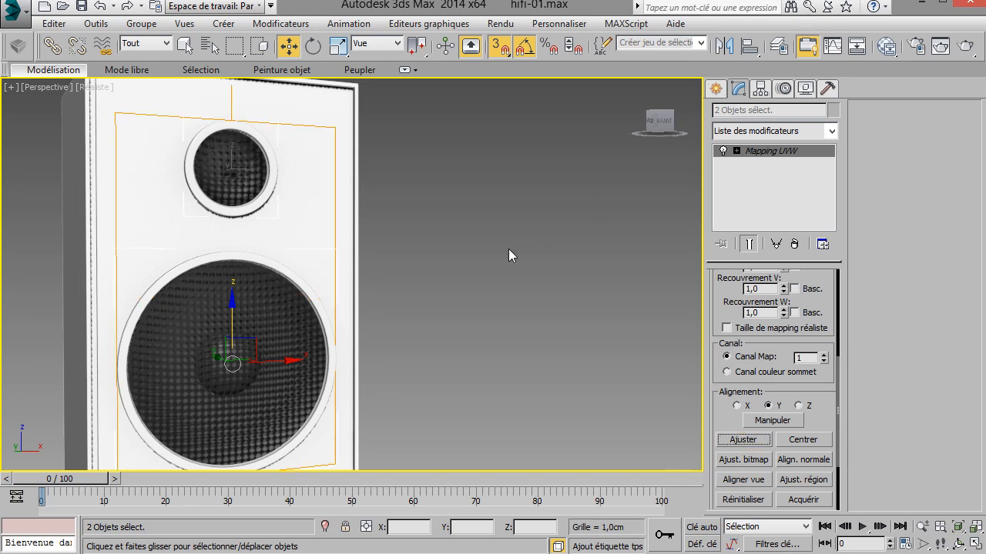
Step: Assign the black rubber material to the large and small speaker membranes
click(887, 45)
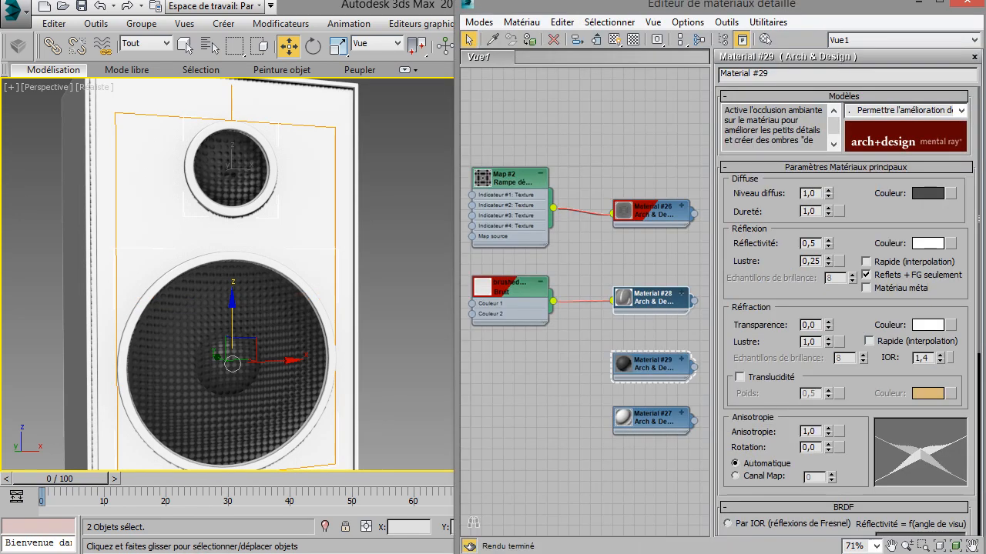
click(189, 318)
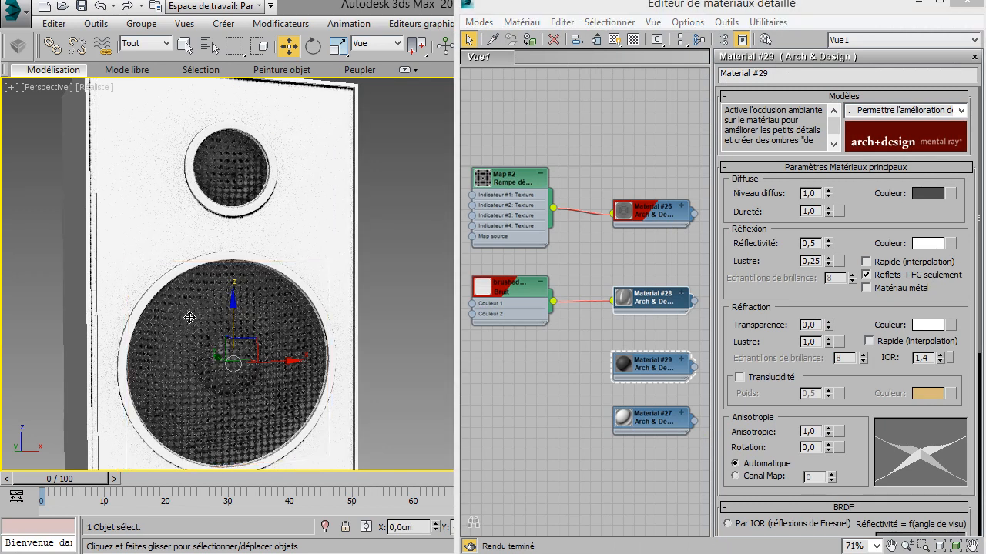
click(656, 367)
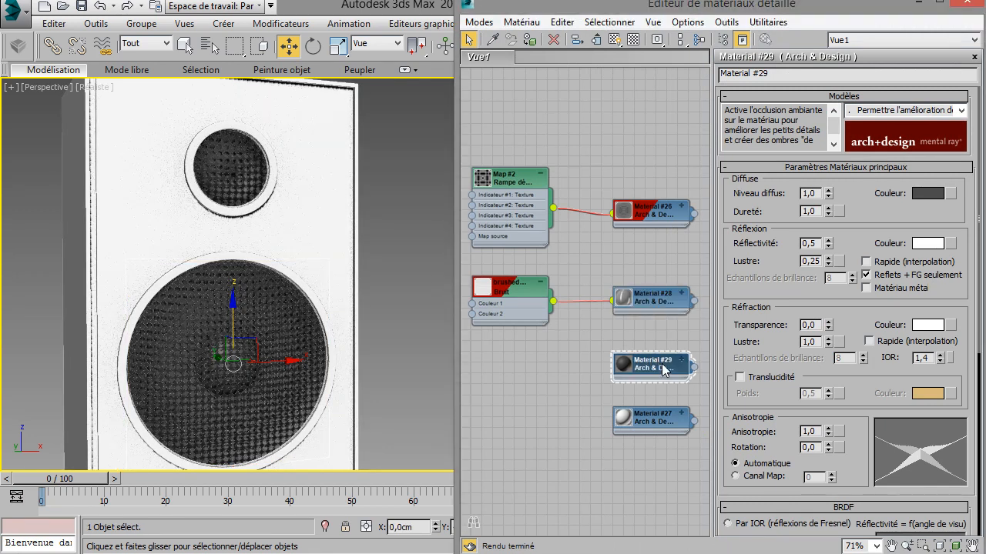
click(212, 162)
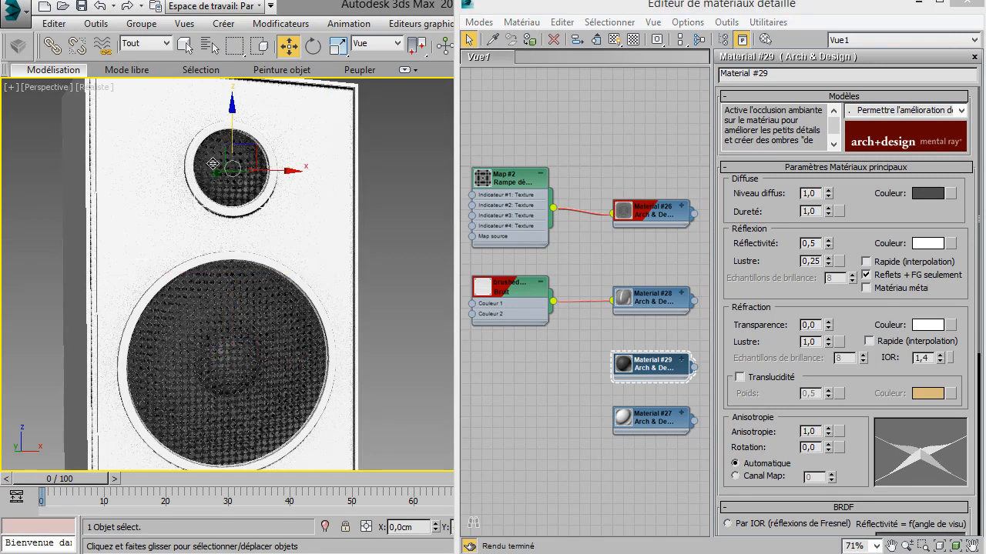
click(532, 43)
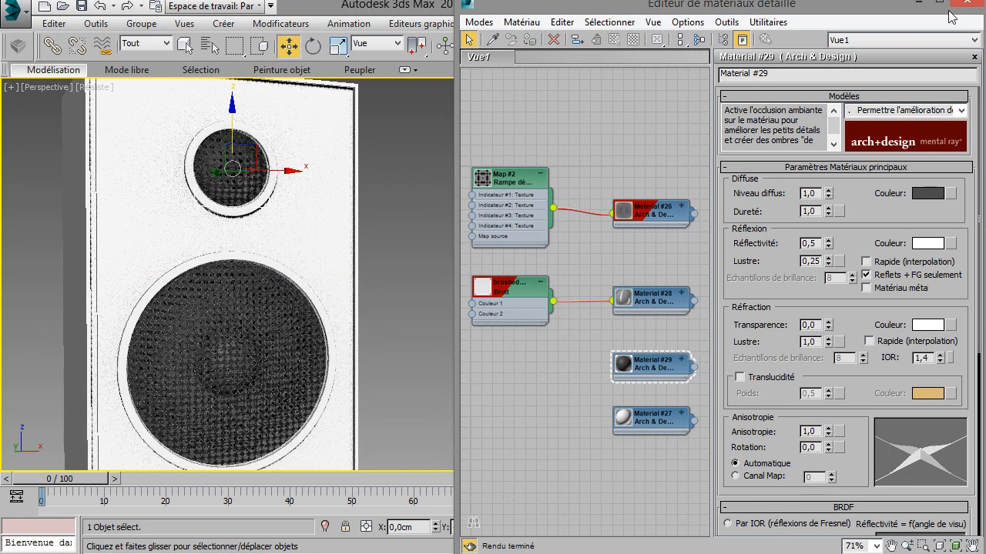
Step: Inspect the textured speaker from several angles and distances in the Perspective view, with the material editor out of the way
click(918, 5)
scroll(462, 250, down, 3)
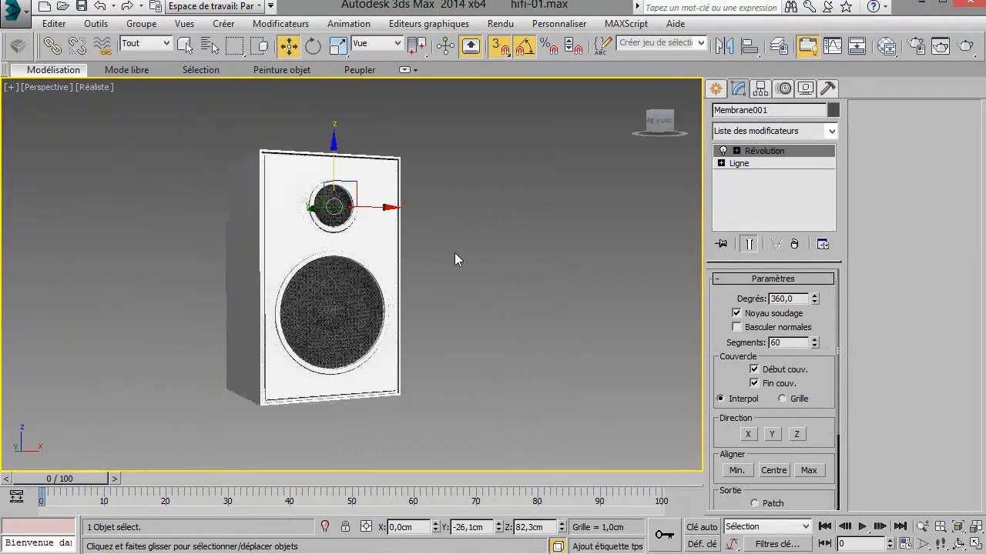
scroll(449, 260, up, 5)
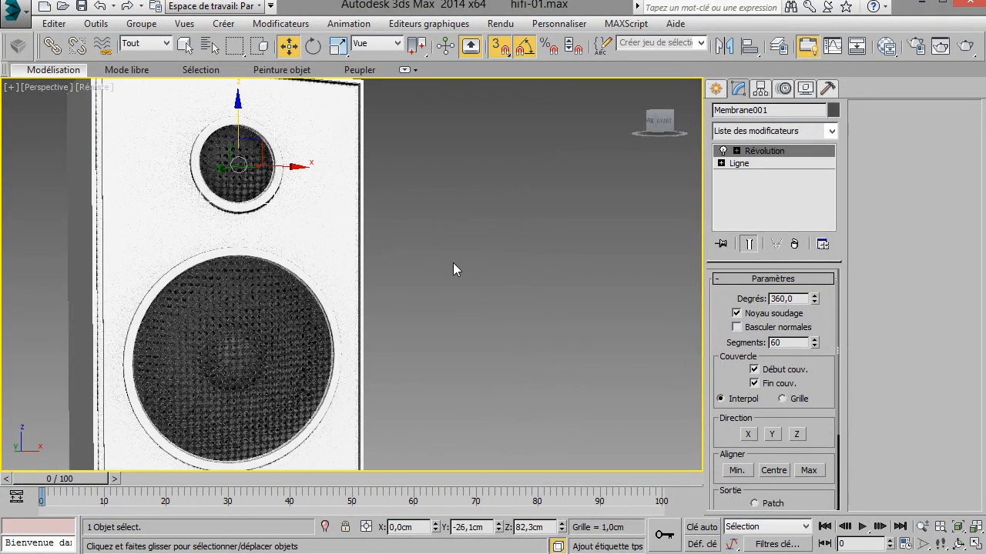
click(452, 264)
middle_drag(452, 263, 516, 232)
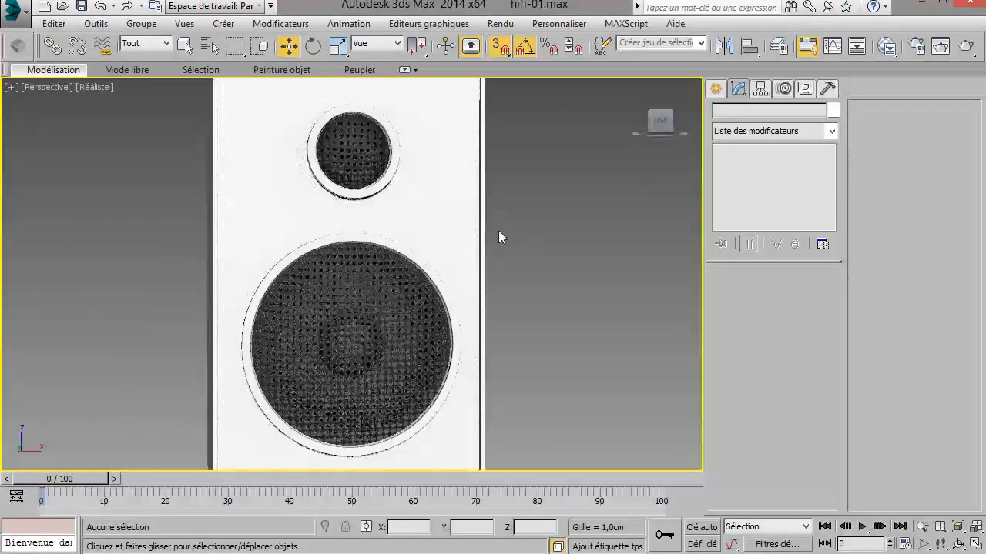
scroll(403, 239, down, 4)
click(403, 238)
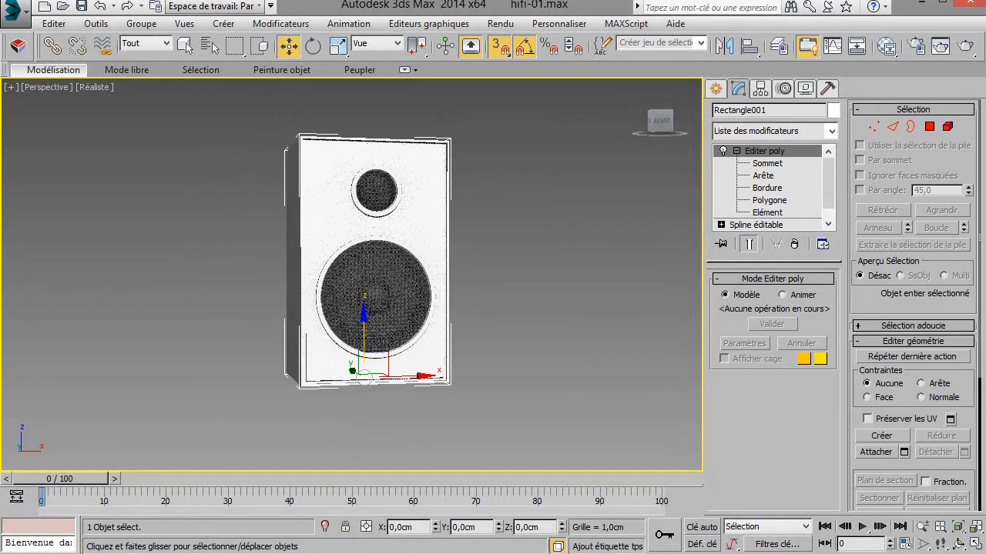
alt+middle_drag(537, 292, 422, 325)
scroll(422, 325, up, 3)
click(492, 311)
alt+middle_drag(512, 317, 458, 248)
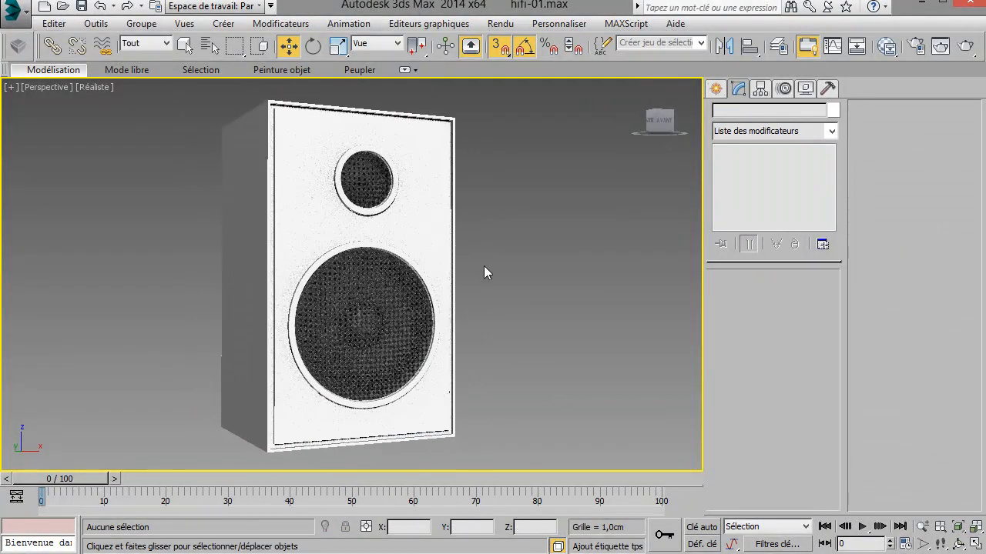